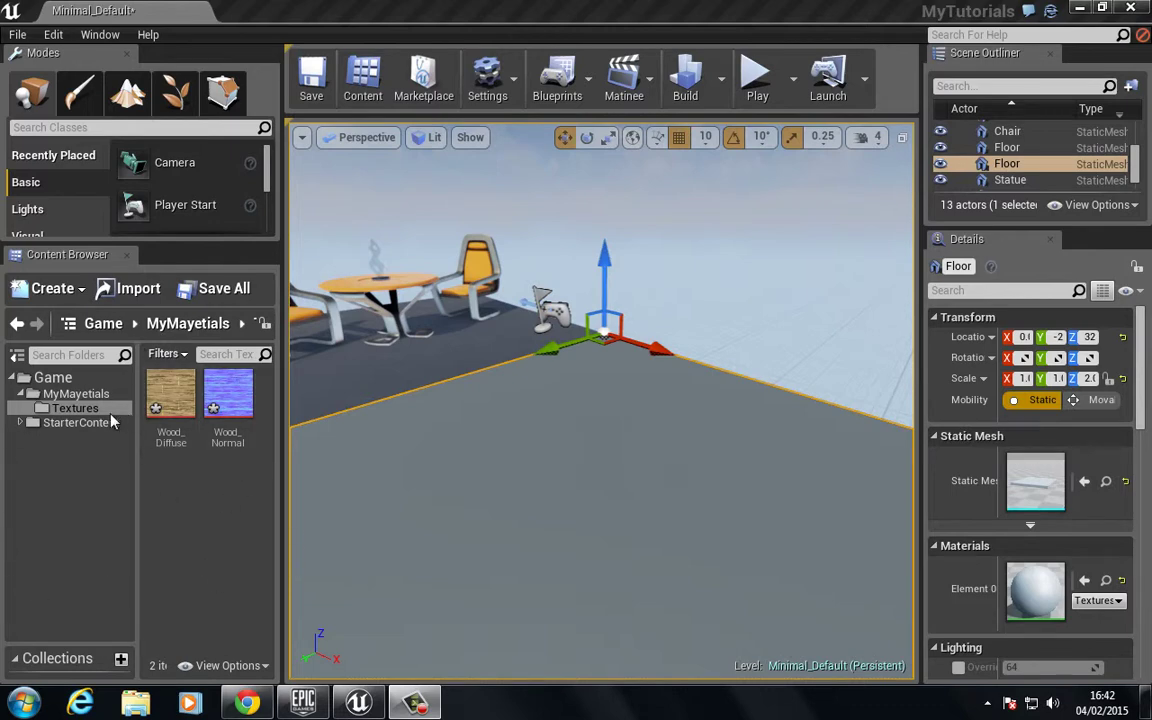
Import the PBR TGA file from the Desktop into the MyMayetials/Textures folder.
{"action": "left_click", "coordinate": [79, 410]}
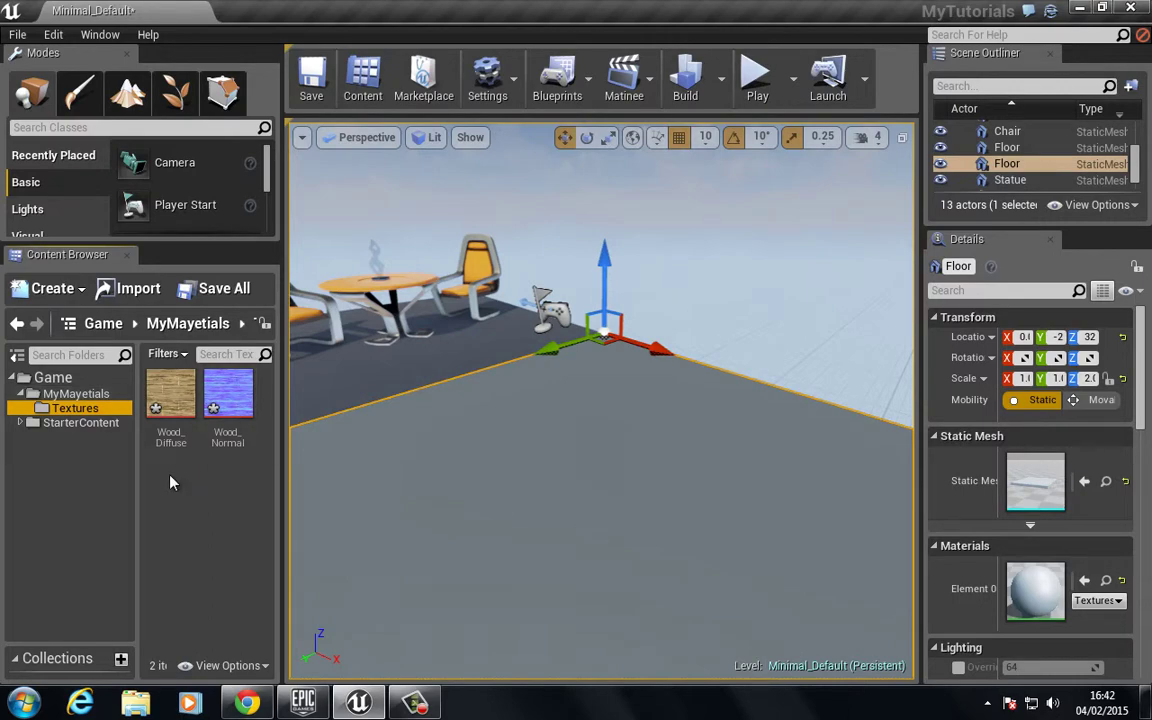
{"action": "right_click", "coordinate": [213, 507]}
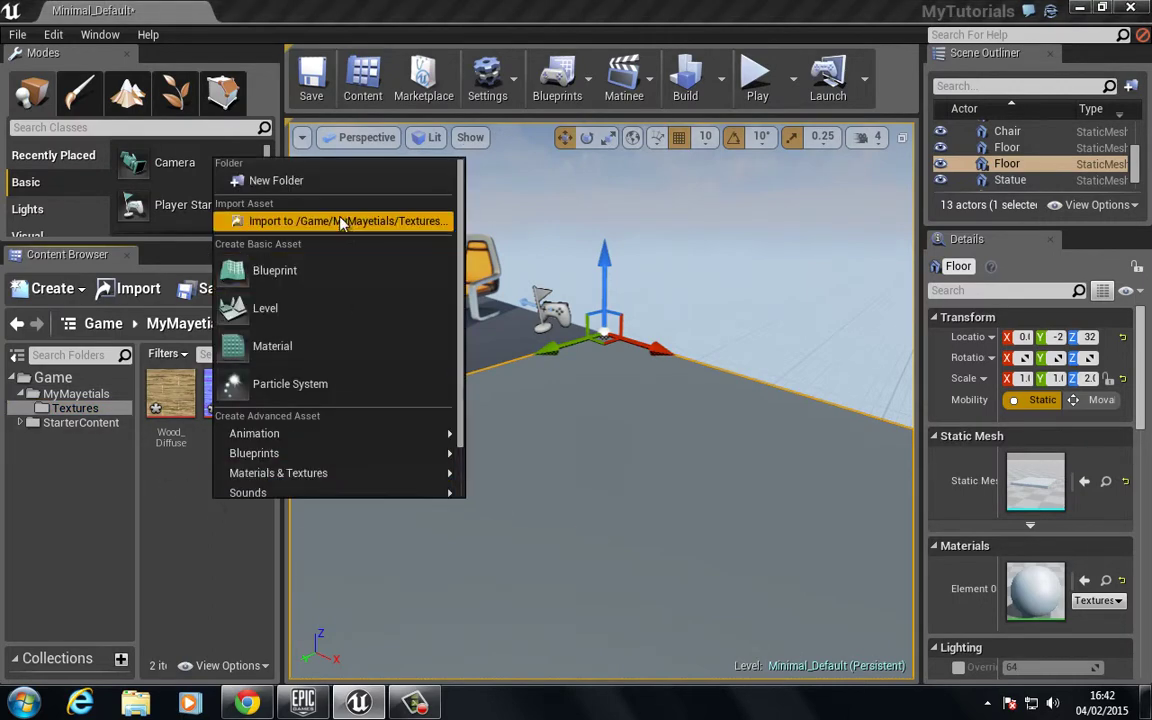
{"action": "left_click", "coordinate": [305, 202]}
{"action": "scroll", "coordinate": [511, 206], "scroll_direction": "down", "scroll_amount": 3}
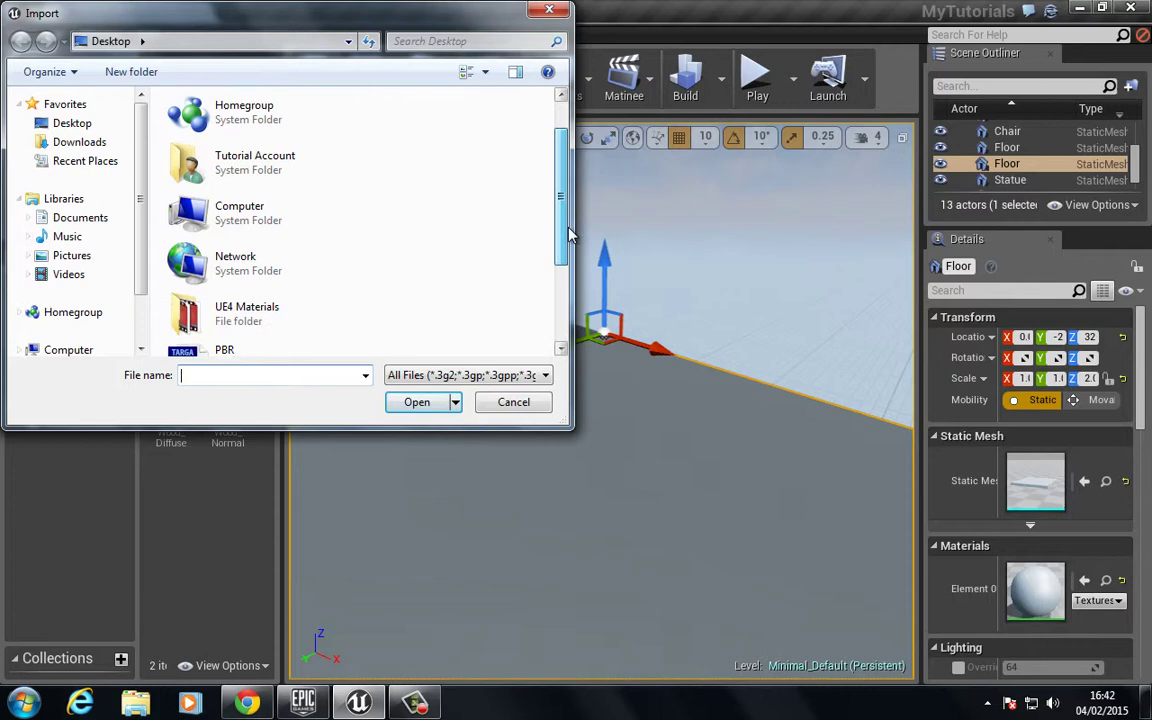
{"action": "left_click", "coordinate": [225, 234]}
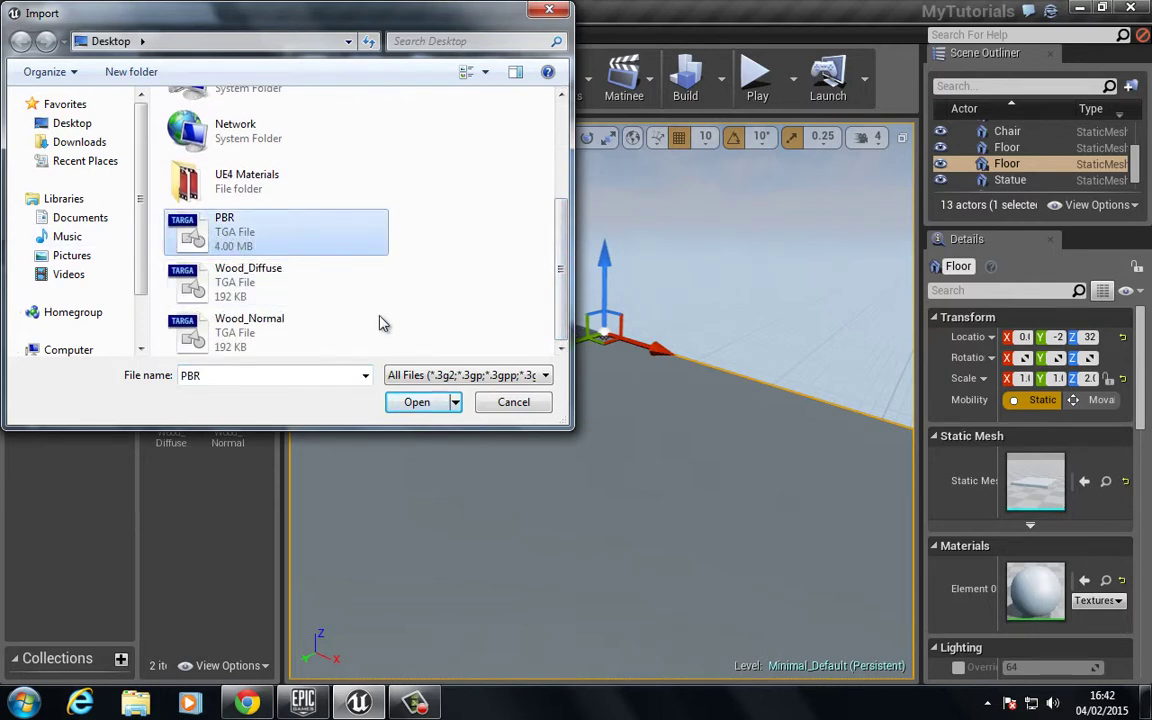
{"action": "left_click", "coordinate": [417, 402]}
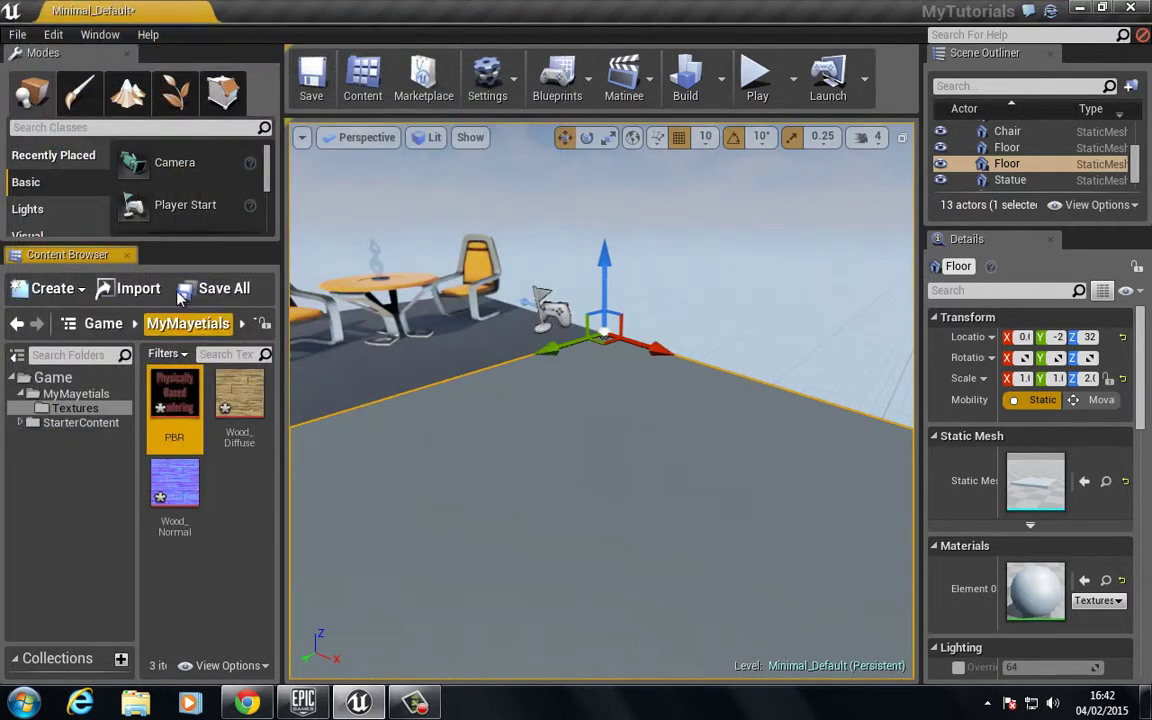
Open the imported PBR texture to inspect its image, and close its editor window.
{"action": "double_click", "coordinate": [158, 400]}
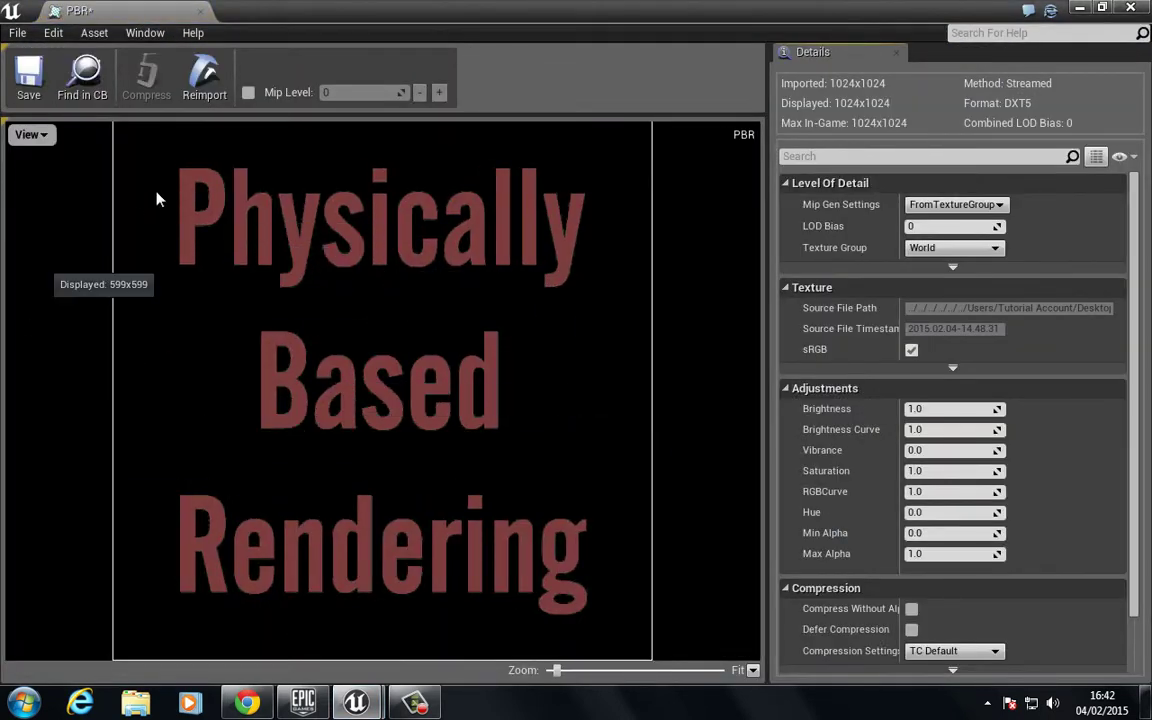
{"action": "left_click_drag", "start_coordinate": [334, 8], "coordinate": [389, 88]}
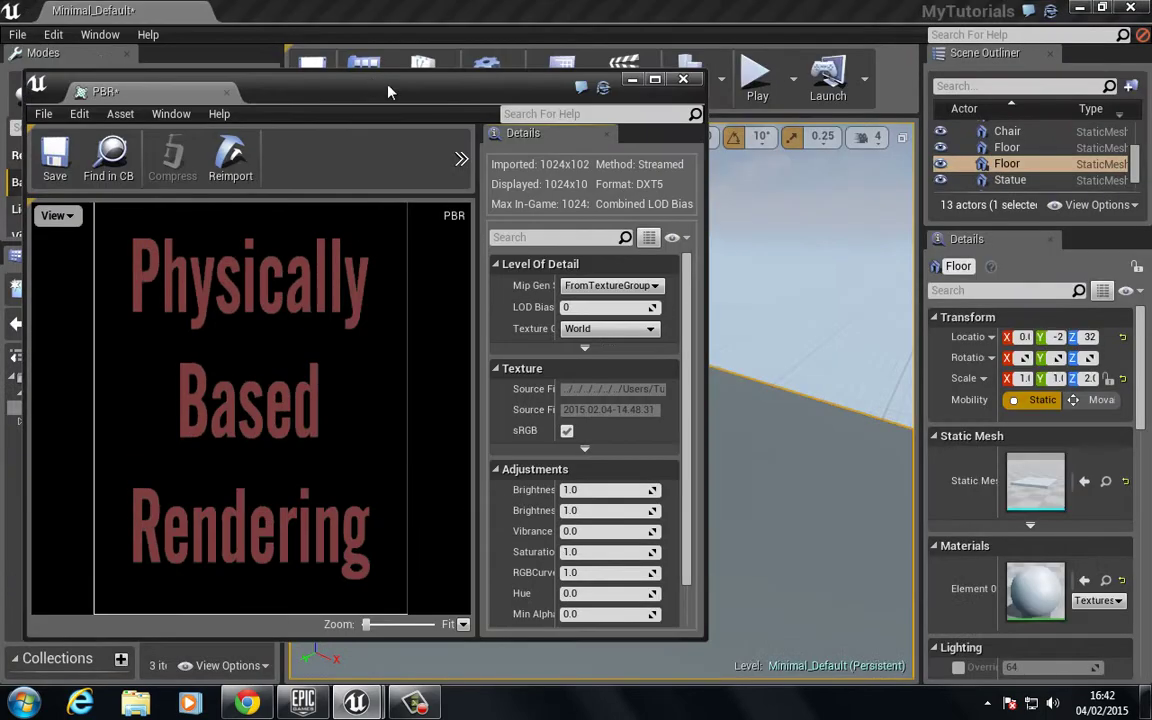
{"action": "left_click", "coordinate": [683, 79]}
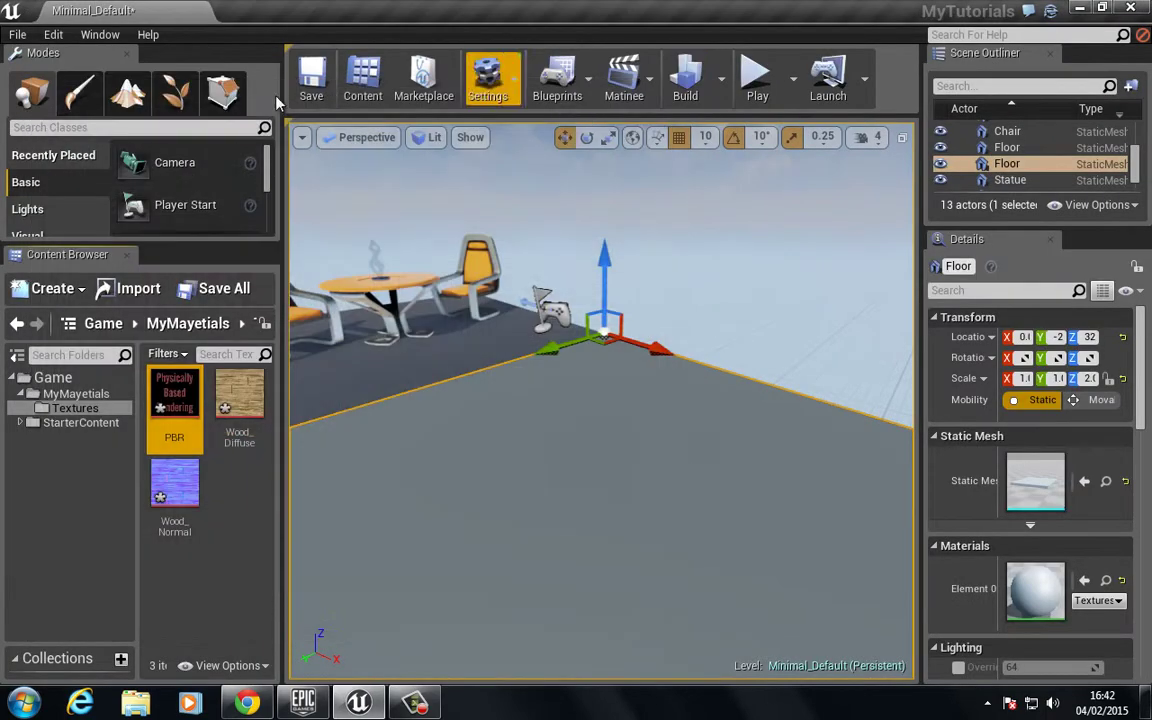
Create a new material named M_Masking_MAT in the MyMayetials folder and open it for editing.
{"action": "left_click", "coordinate": [90, 395]}
{"action": "right_click", "coordinate": [242, 488]}
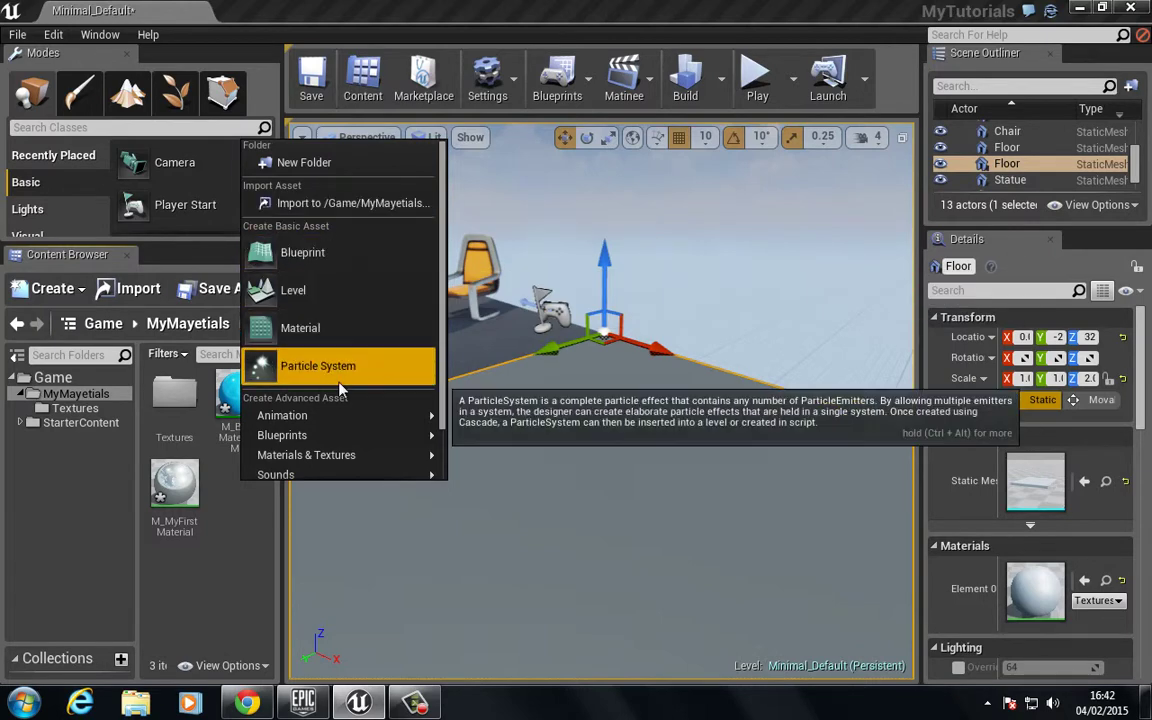
{"action": "left_click", "coordinate": [322, 330]}
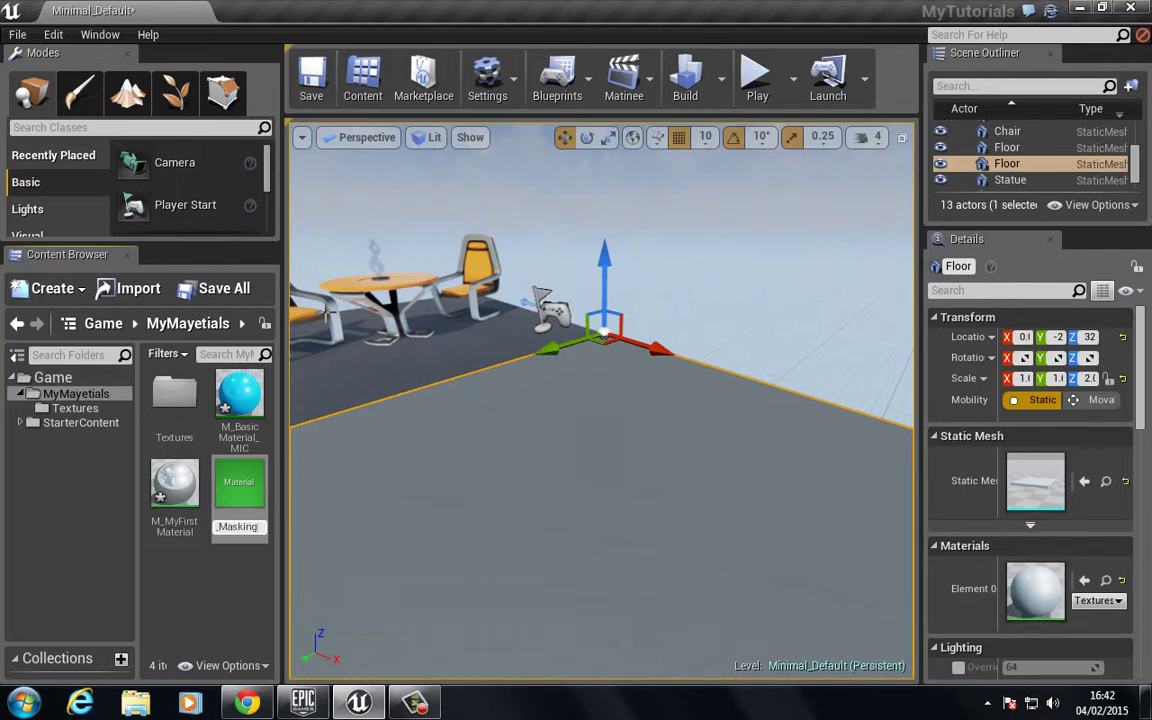
{"action": "key", "text": "Return"}
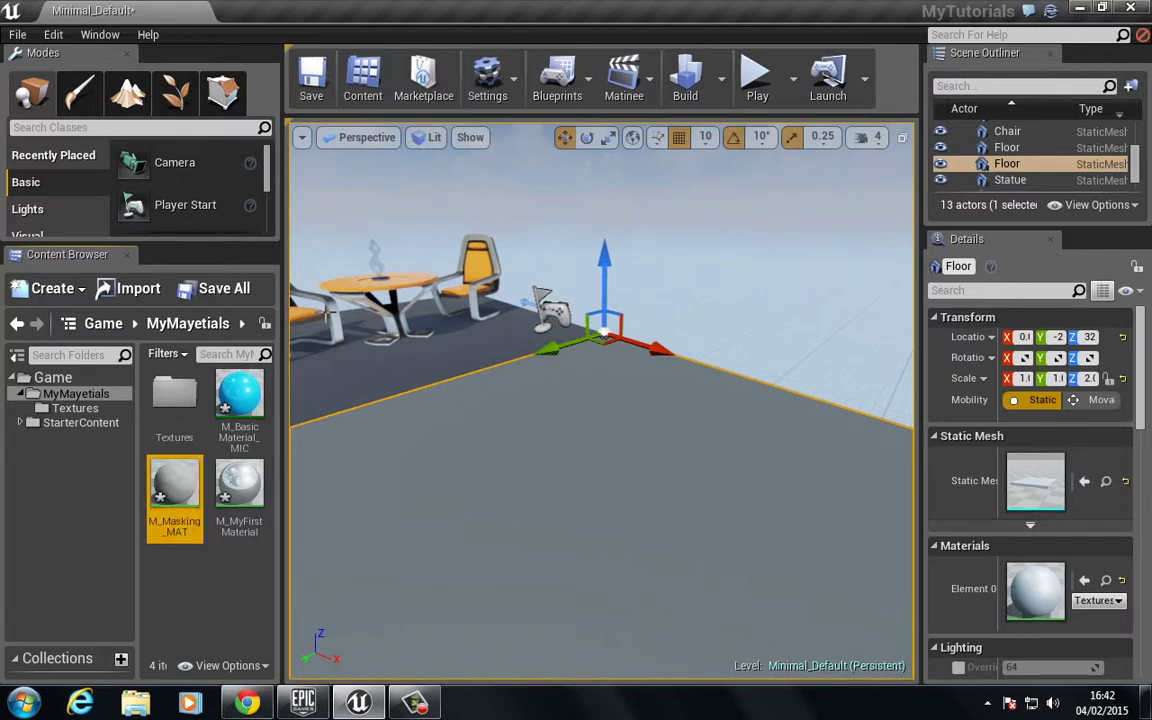
{"action": "double_click", "coordinate": [174, 484]}
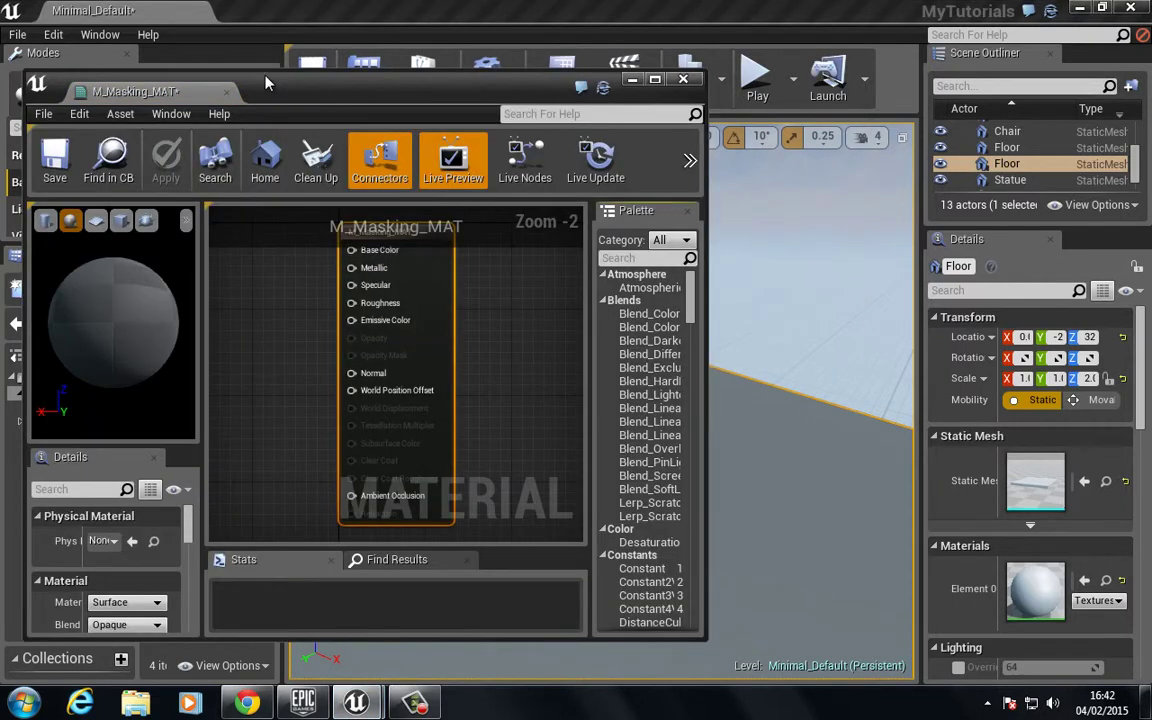
Open the PBR texture from the Textures folder and isolate its alpha channel by hiding red, green and blue.
{"action": "left_click_drag", "start_coordinate": [460, 96], "coordinate": [770, 92]}
{"action": "left_click", "coordinate": [75, 408]}
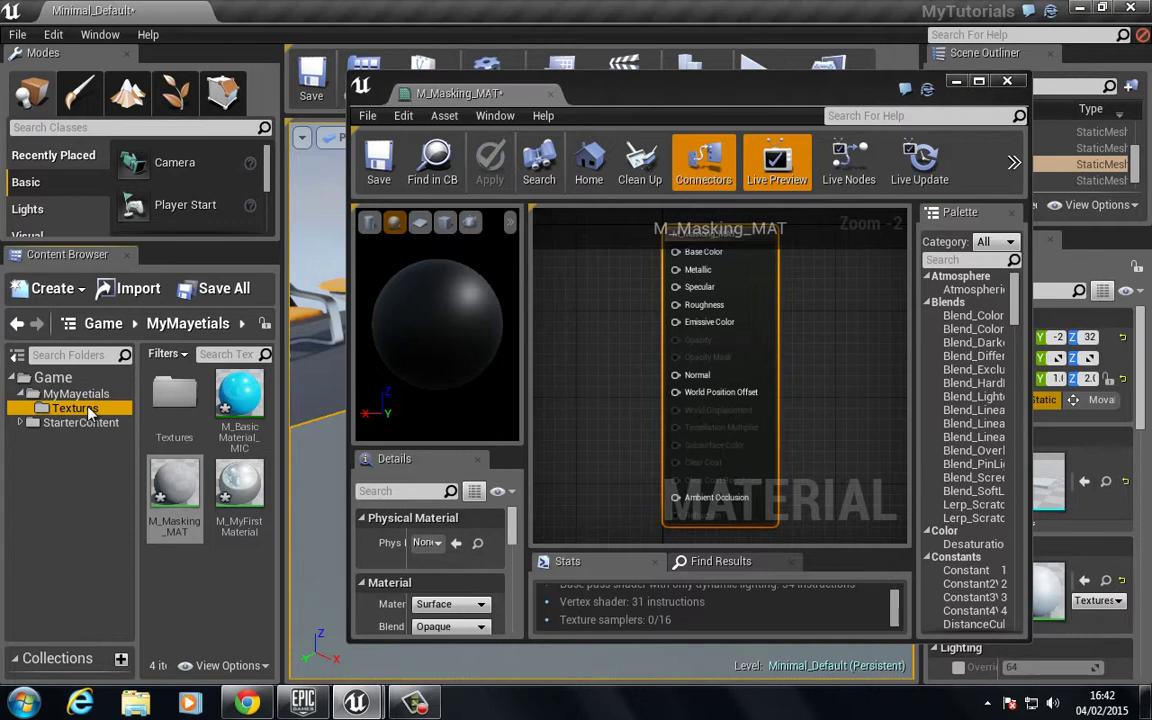
{"action": "double_click", "coordinate": [185, 398]}
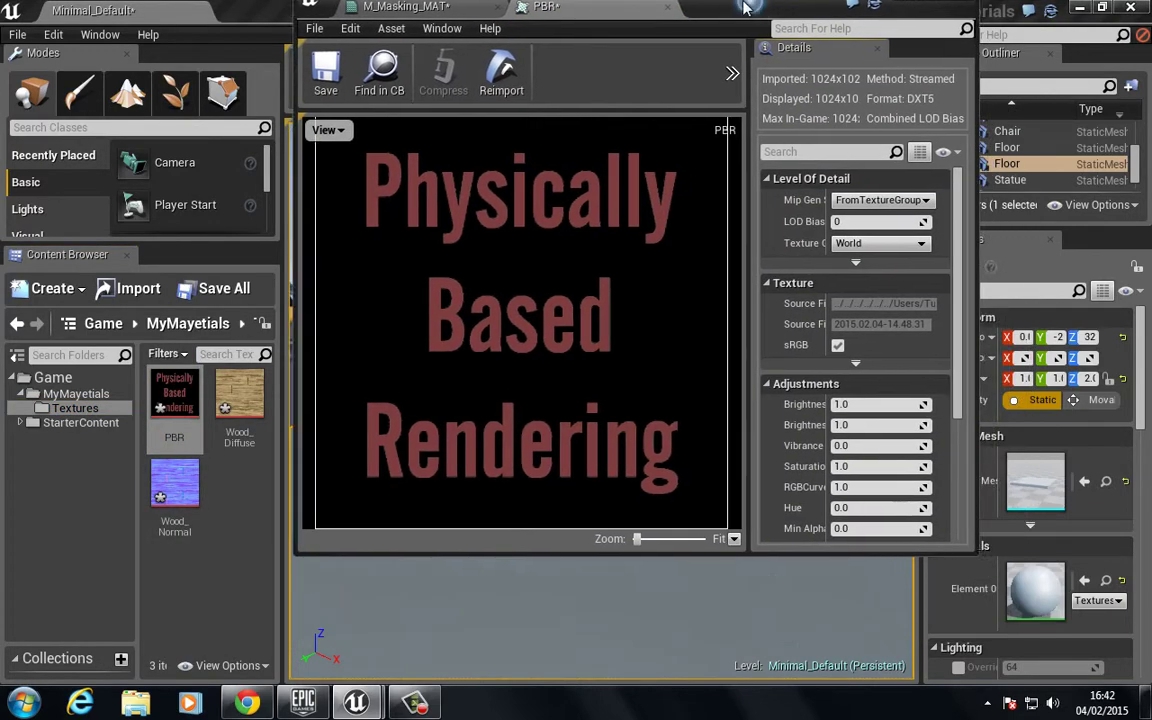
{"action": "double_click", "coordinate": [798, 95]}
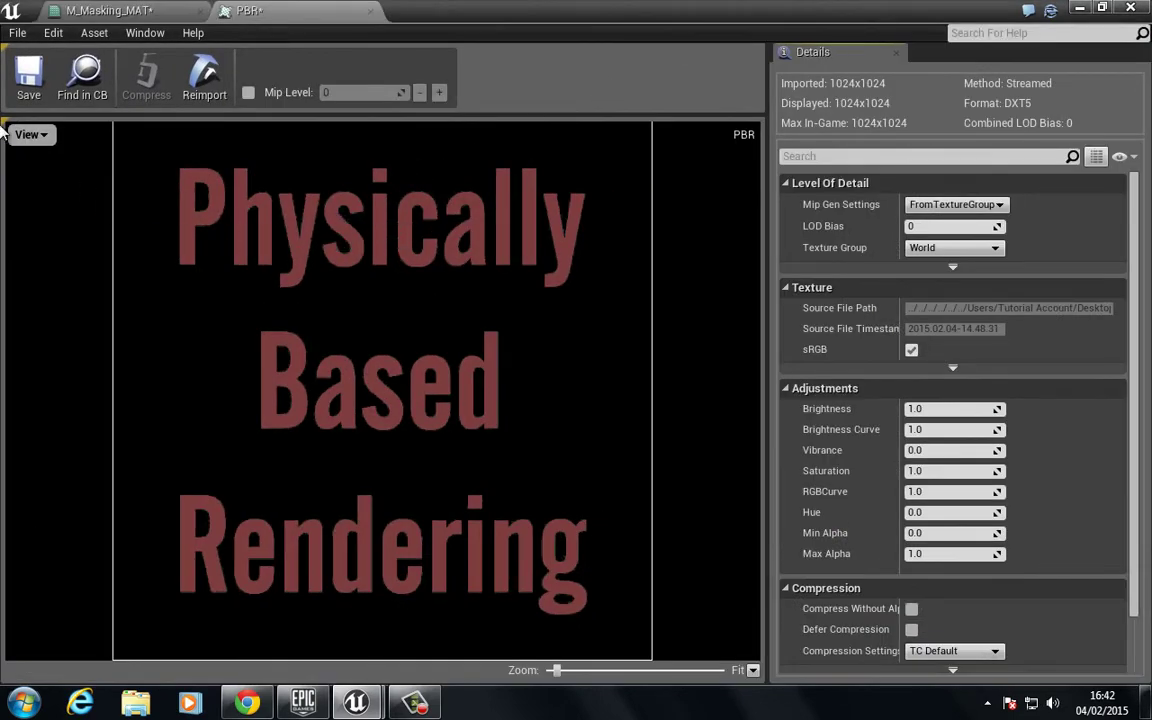
{"action": "left_click", "coordinate": [47, 136]}
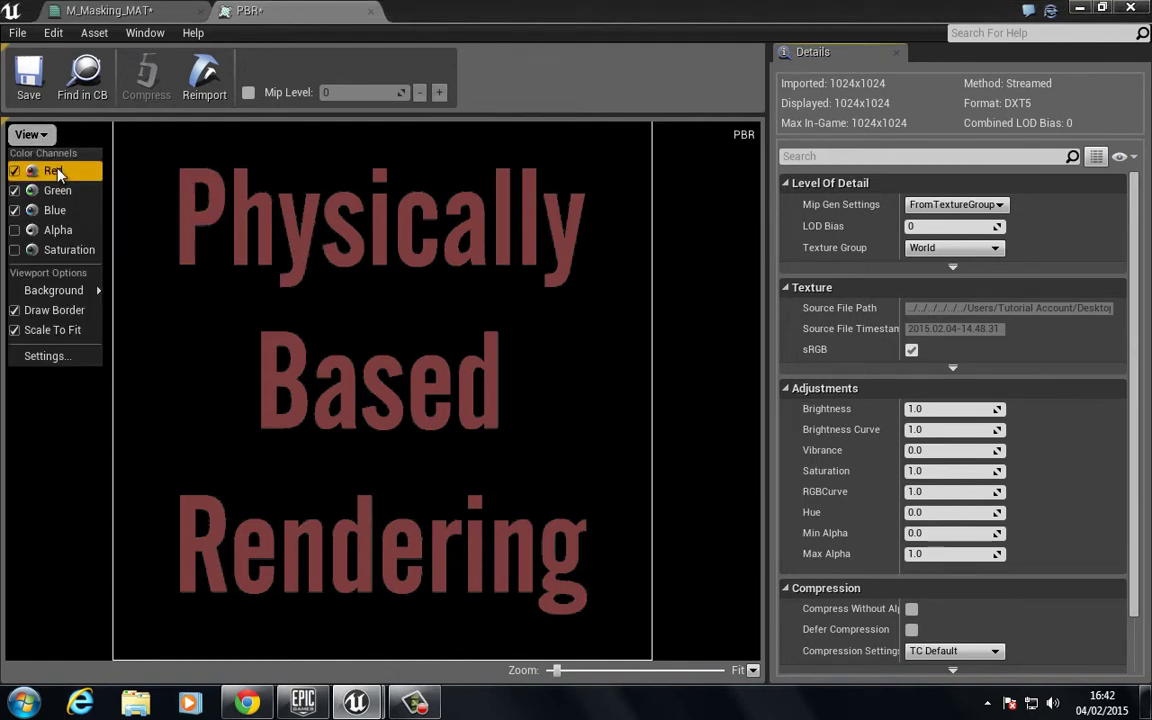
{"action": "left_click", "coordinate": [52, 171]}
{"action": "left_click", "coordinate": [47, 135]}
{"action": "left_click", "coordinate": [52, 186]}
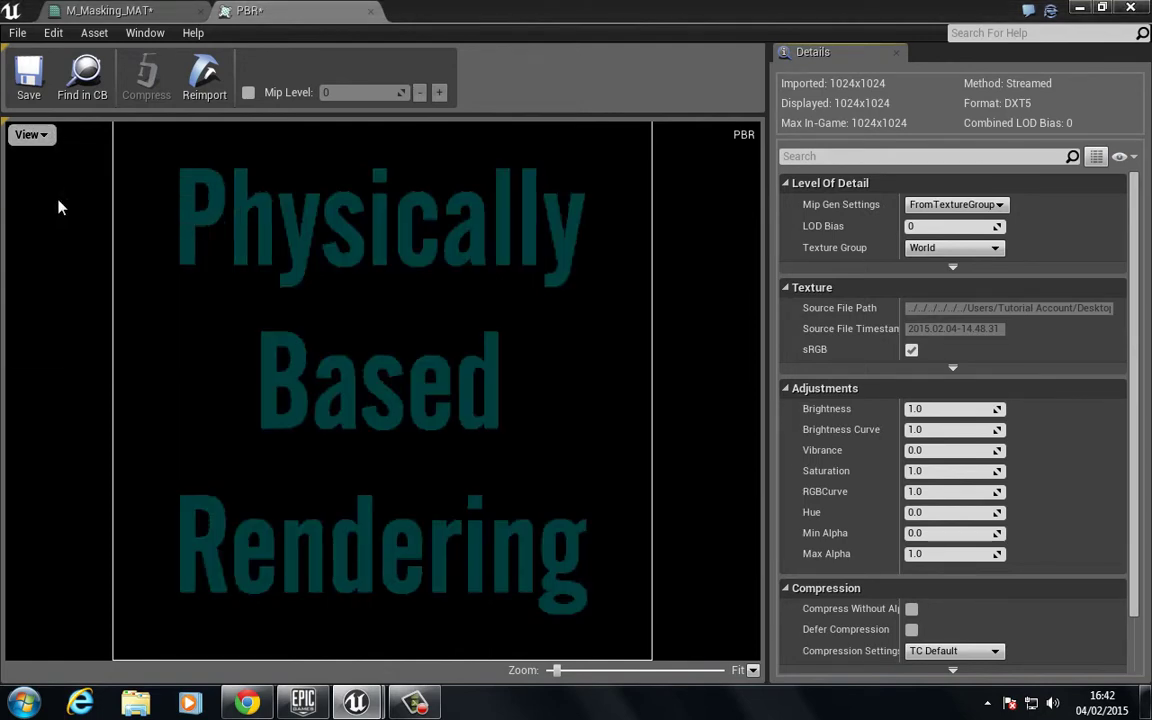
{"action": "left_click", "coordinate": [48, 135]}
{"action": "left_click", "coordinate": [52, 208]}
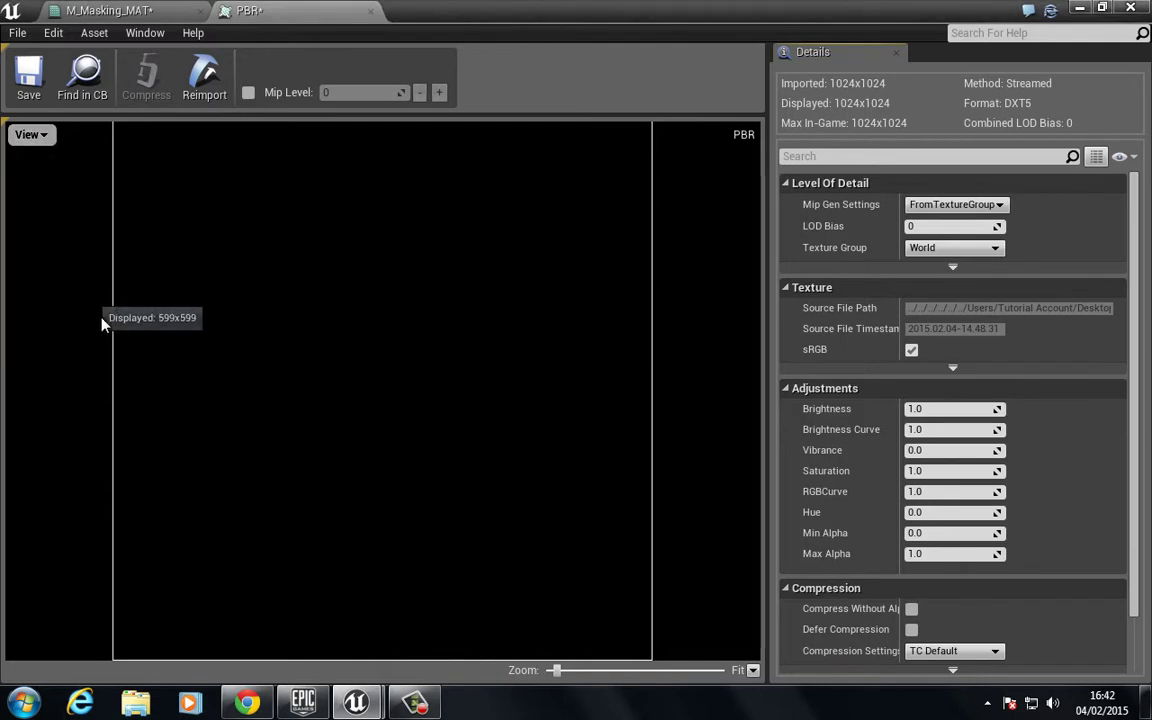
{"action": "left_click", "coordinate": [28, 135]}
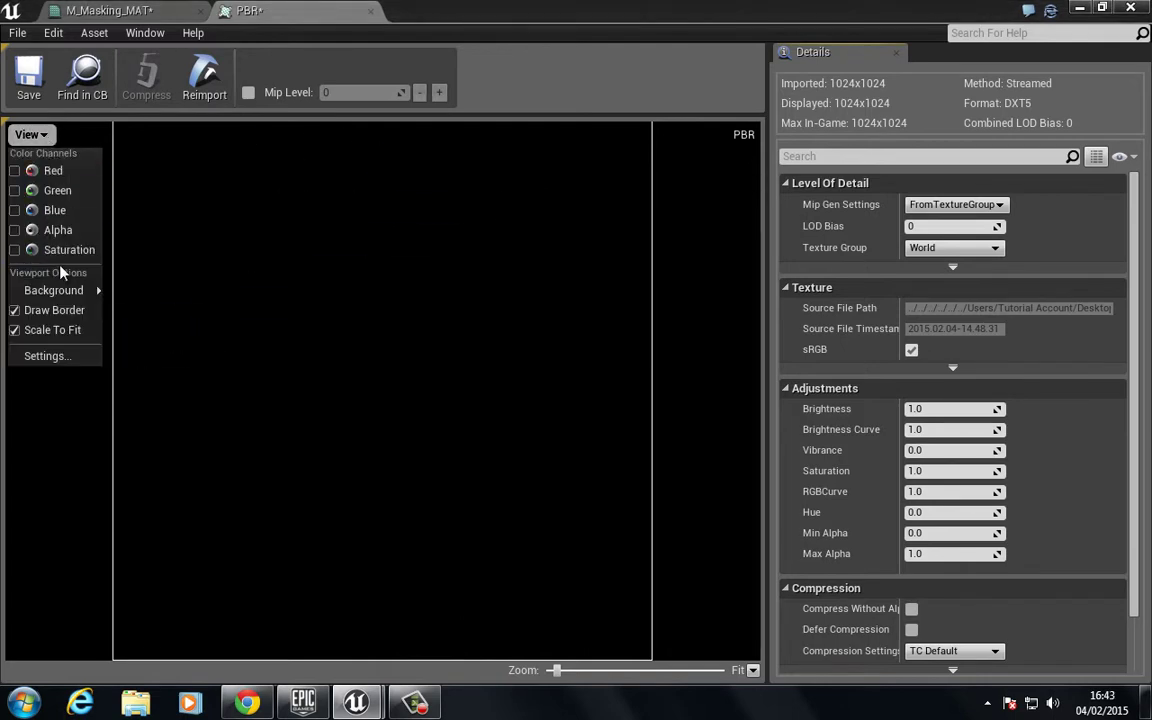
{"action": "left_click", "coordinate": [52, 229]}
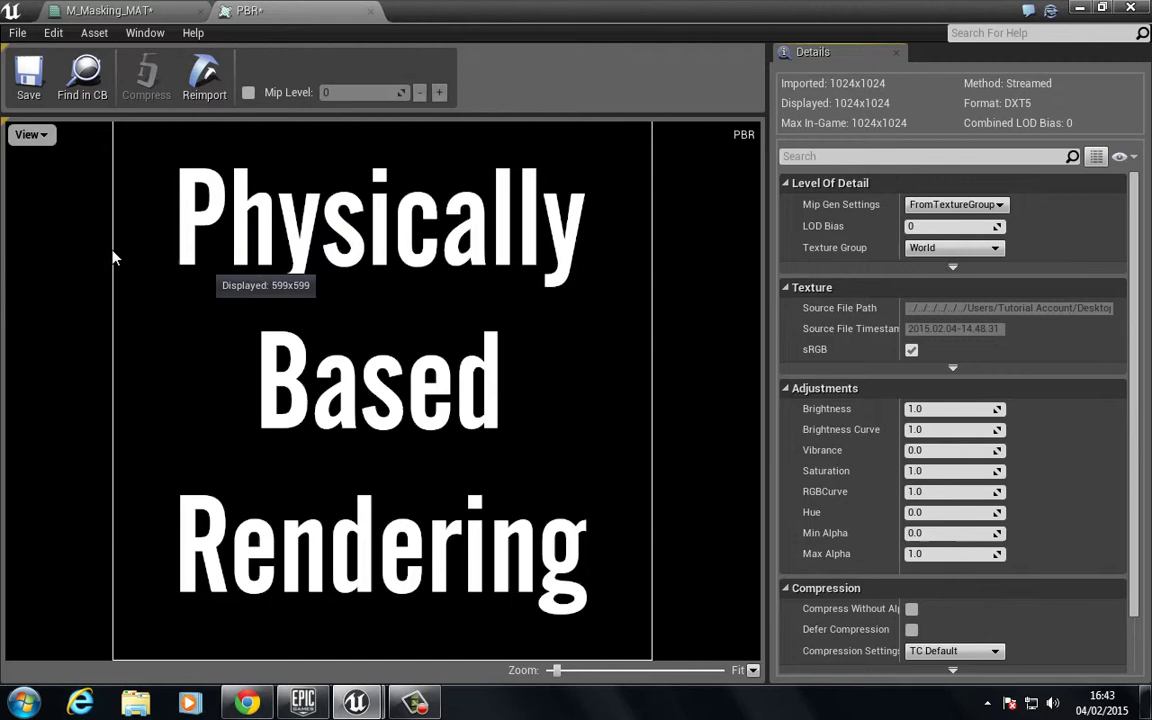
Return the PBR texture preview to its red, green and blue channels and close the texture.
{"action": "left_click", "coordinate": [28, 135]}
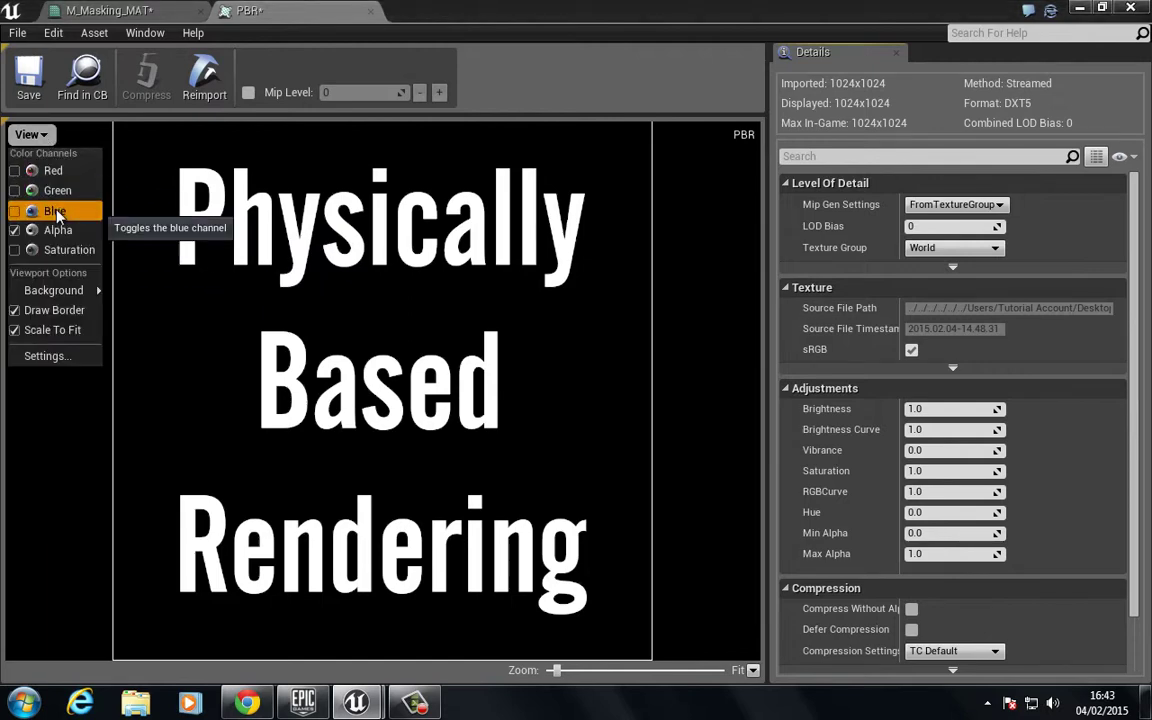
{"action": "left_click", "coordinate": [57, 212]}
{"action": "left_click", "coordinate": [28, 135]}
{"action": "left_click", "coordinate": [47, 138]}
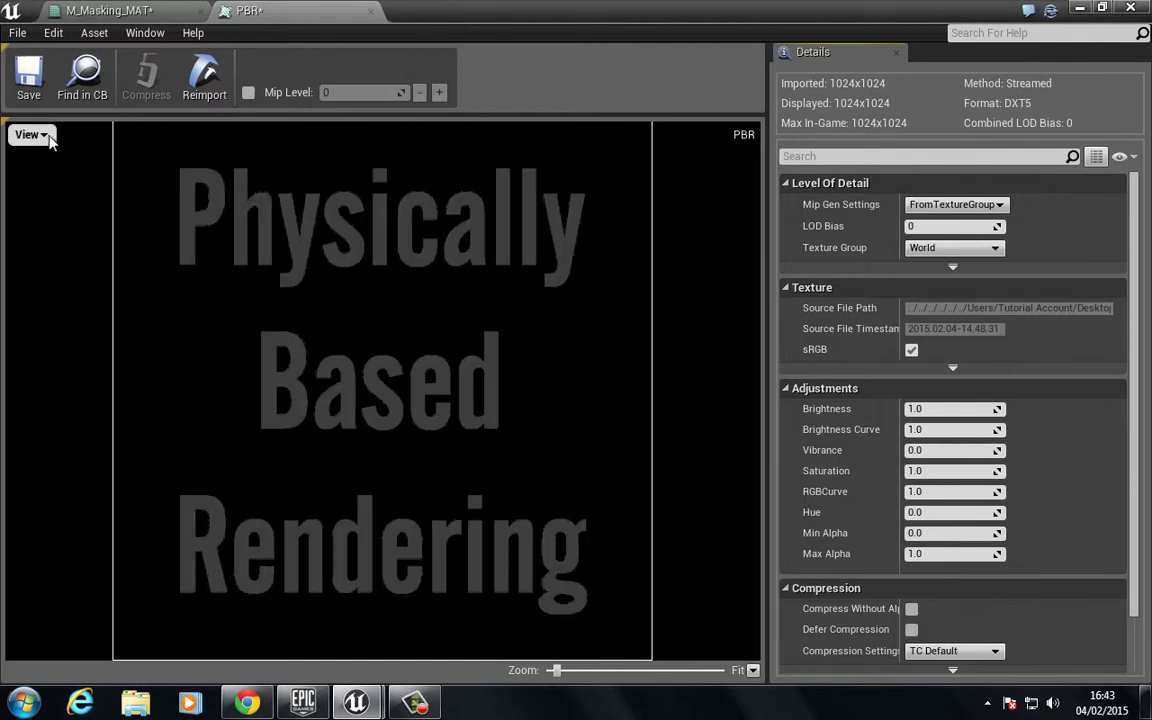
{"action": "left_click", "coordinate": [30, 135]}
{"action": "left_click", "coordinate": [42, 170]}
{"action": "left_click", "coordinate": [30, 135]}
{"action": "left_click", "coordinate": [42, 166]}
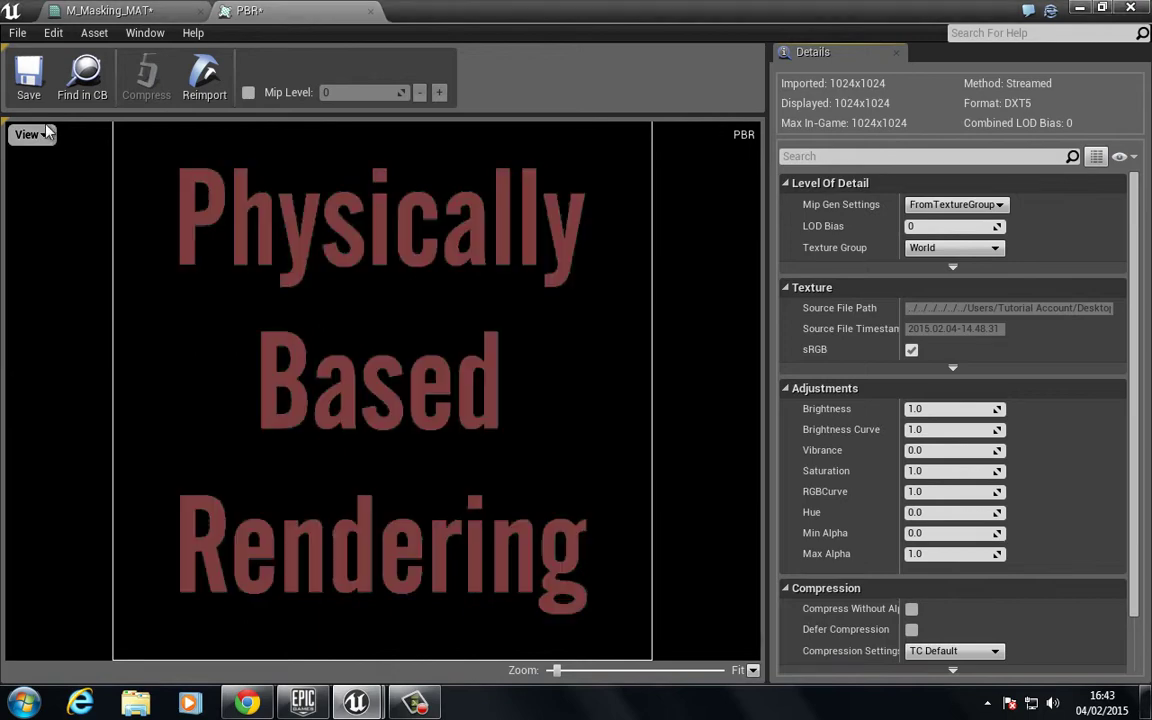
{"action": "left_click", "coordinate": [371, 12]}
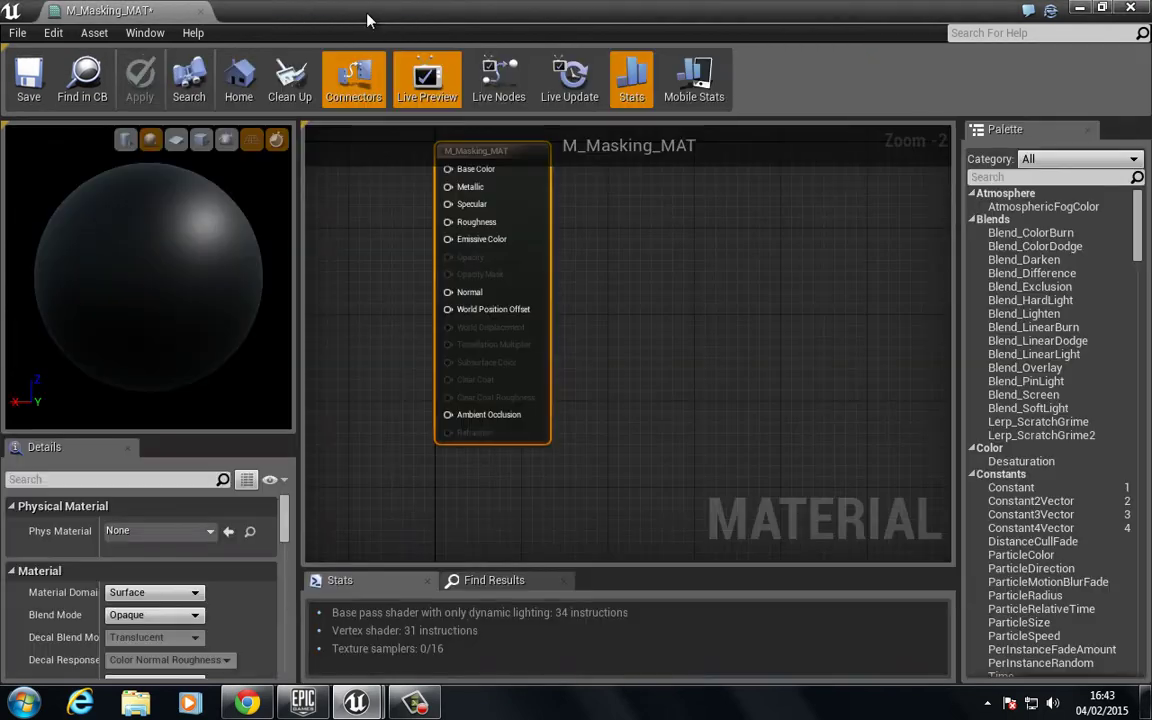
Add the PBR texture to the M_Masking_MAT graph as a Texture Sample and place it beside the material node.
{"action": "double_click", "coordinate": [500, 10]}
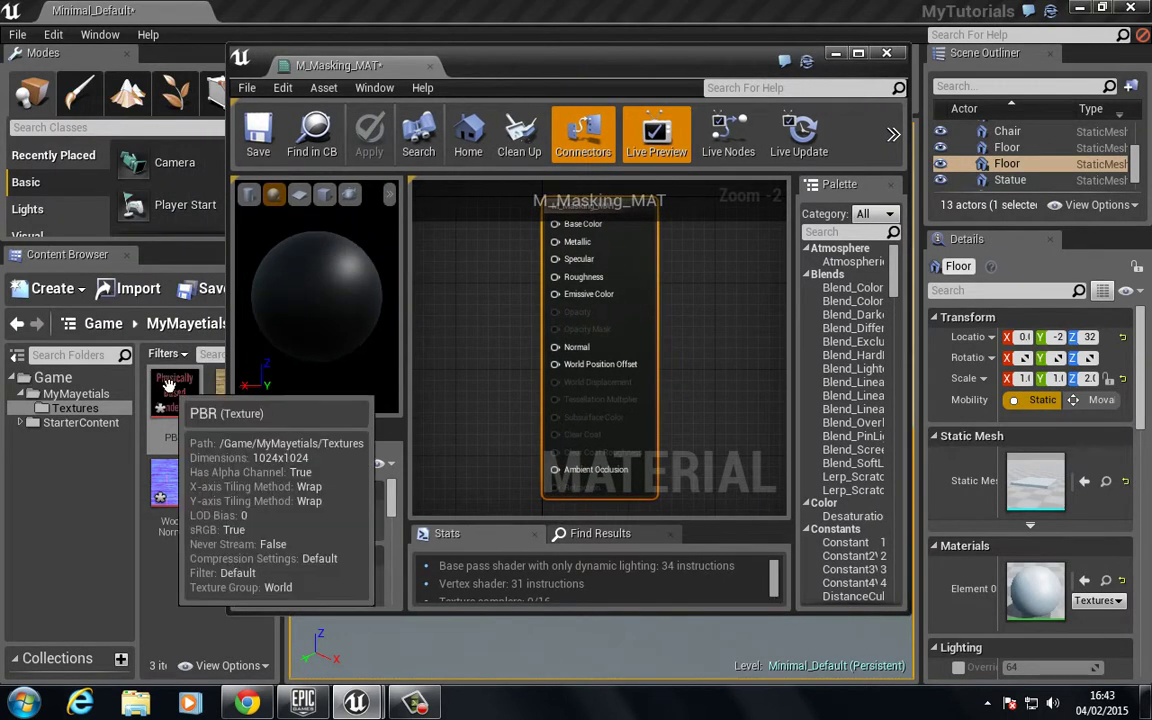
{"action": "left_click_drag", "start_coordinate": [175, 395], "coordinate": [477, 275]}
{"action": "double_click", "coordinate": [470, 56]}
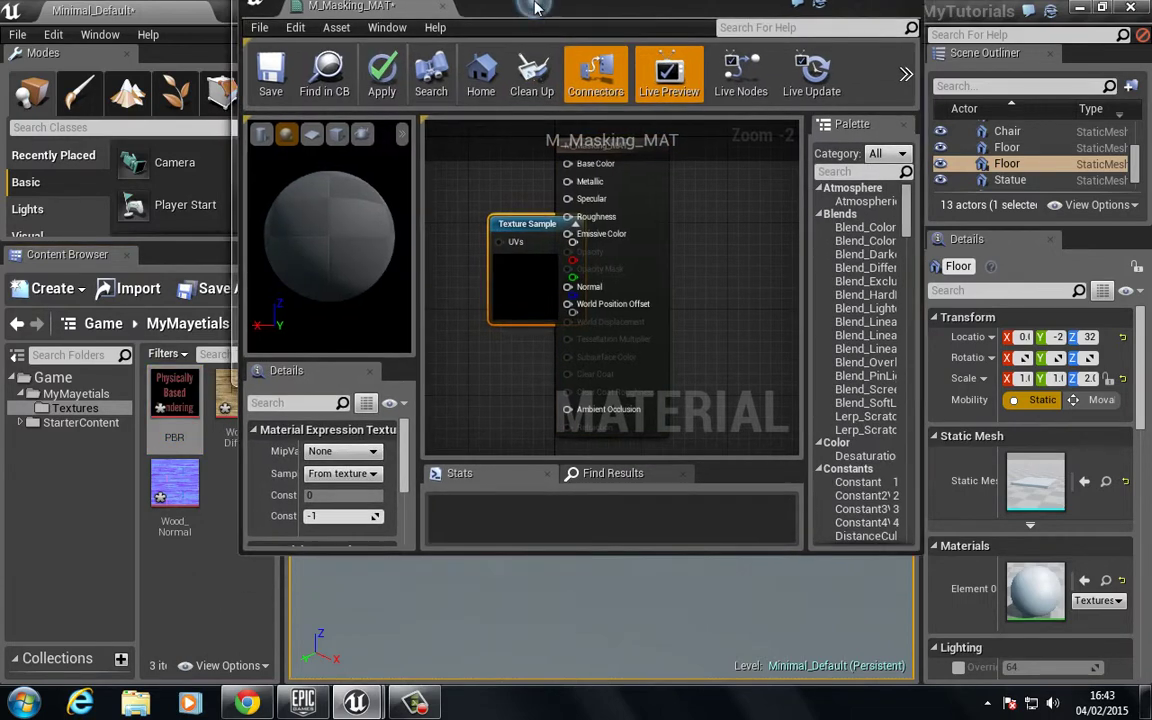
{"action": "right_click_drag", "start_coordinate": [740, 343], "coordinate": [893, 454]}
{"action": "left_click_drag", "start_coordinate": [537, 419], "coordinate": [395, 358]}
Switch the material preview mesh to a plane and orient it so its surface faces the camera.
{"action": "left_click", "coordinate": [201, 139]}
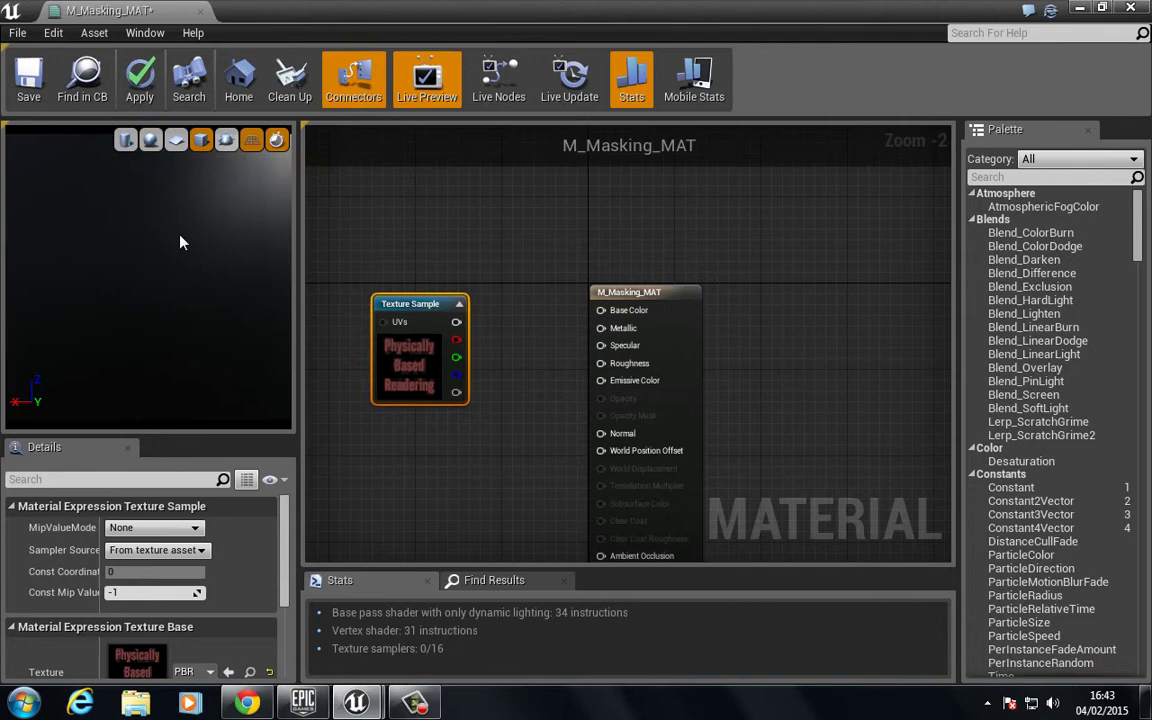
{"action": "right_click_drag", "start_coordinate": [125, 269], "coordinate": [97, 231]}
{"action": "left_click_drag", "start_coordinate": [97, 238], "coordinate": [173, 263]}
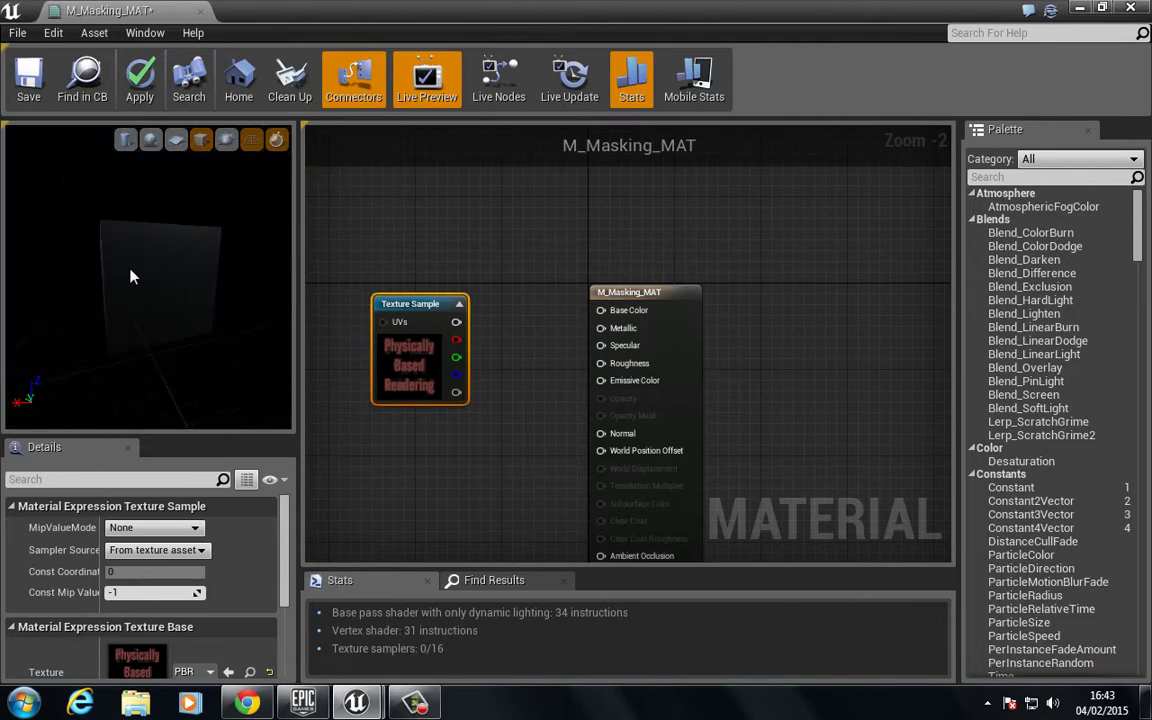
{"action": "left_click", "coordinate": [176, 139]}
{"action": "left_click_drag", "start_coordinate": [180, 298], "coordinate": [122, 312]}
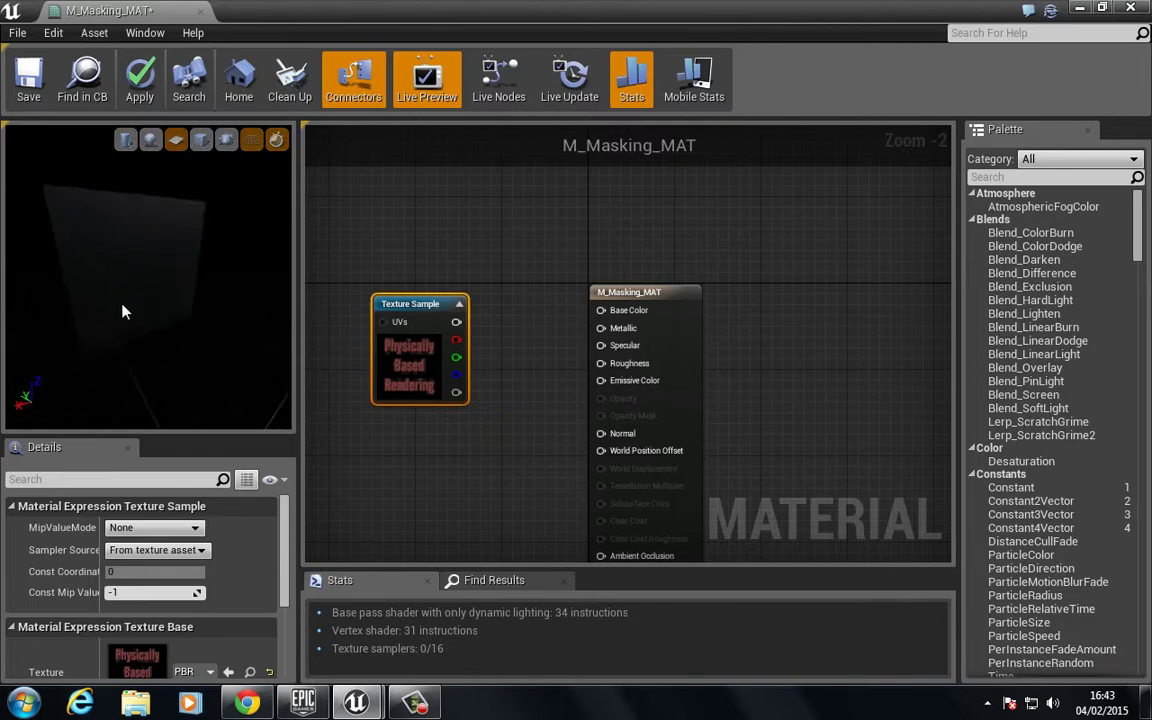
Connect the Texture Sample's combined color output to Base Color and move the sample farther from the material node.
{"action": "left_click_drag", "start_coordinate": [456, 321], "coordinate": [600, 315]}
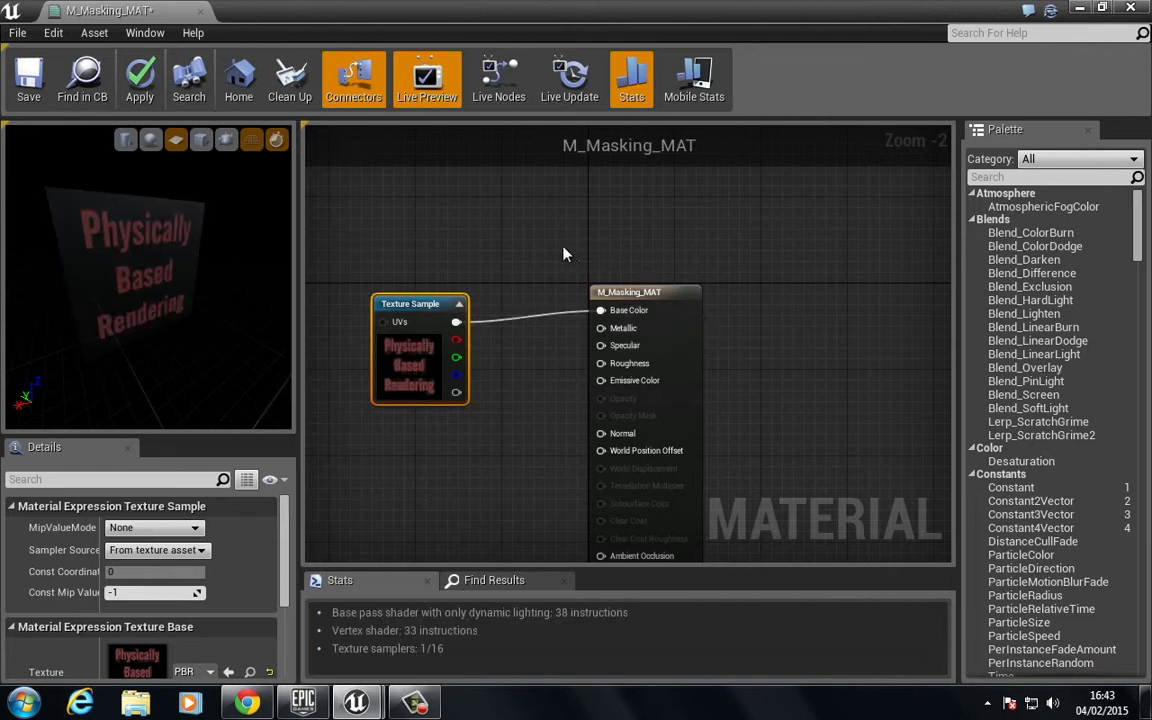
{"action": "left_click_drag", "start_coordinate": [110, 280], "coordinate": [154, 282]}
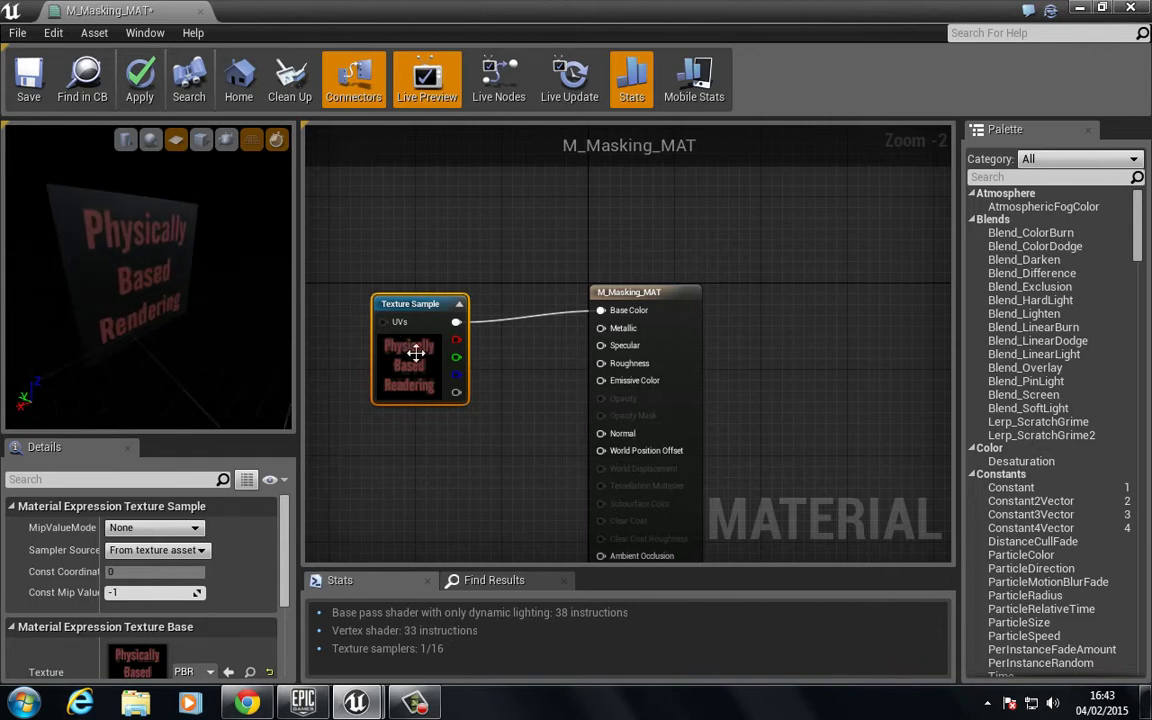
{"action": "right_click_drag", "start_coordinate": [443, 474], "coordinate": [538, 402]}
{"action": "left_click_drag", "start_coordinate": [512, 288], "coordinate": [415, 288]}
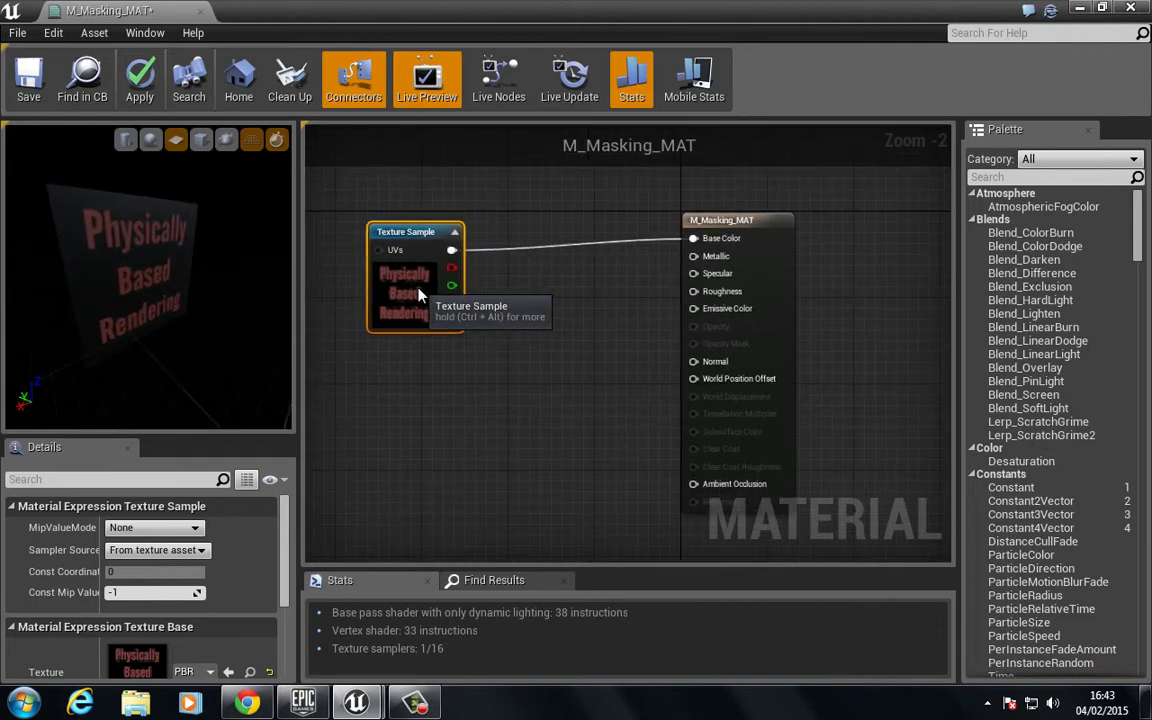
Show the overall material properties of M_Masking_MAT and set its Blend Mode to Masked.
{"action": "left_click", "coordinate": [486, 340]}
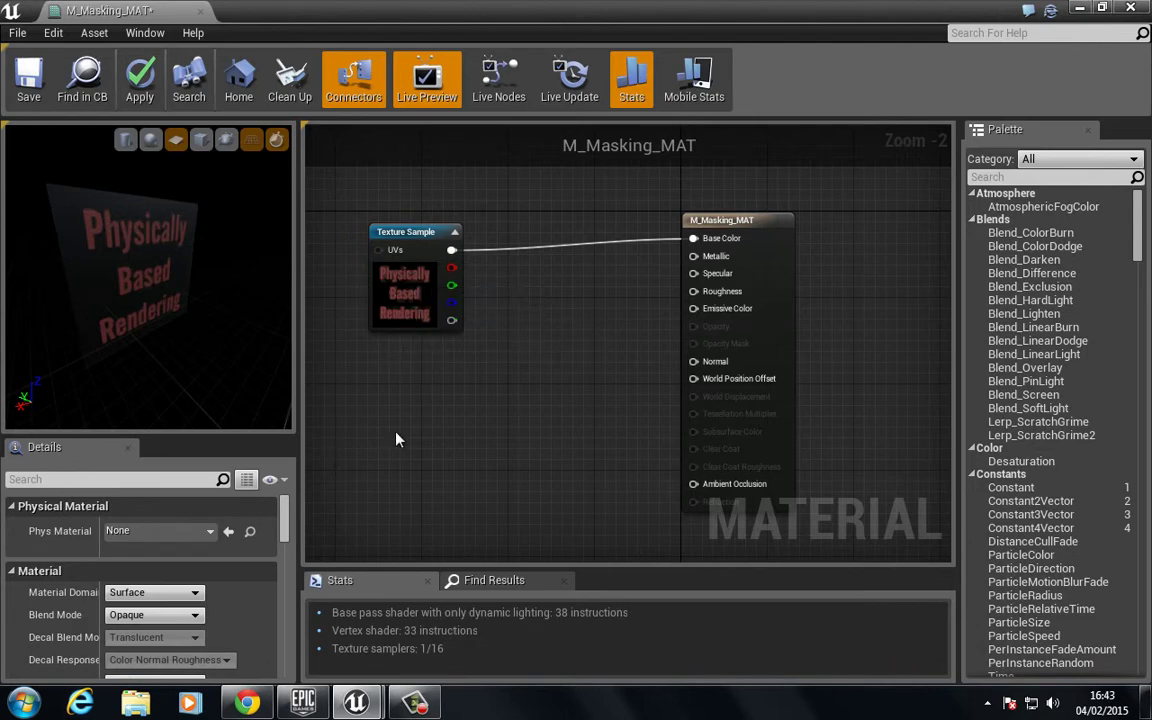
{"action": "left_click", "coordinate": [745, 220]}
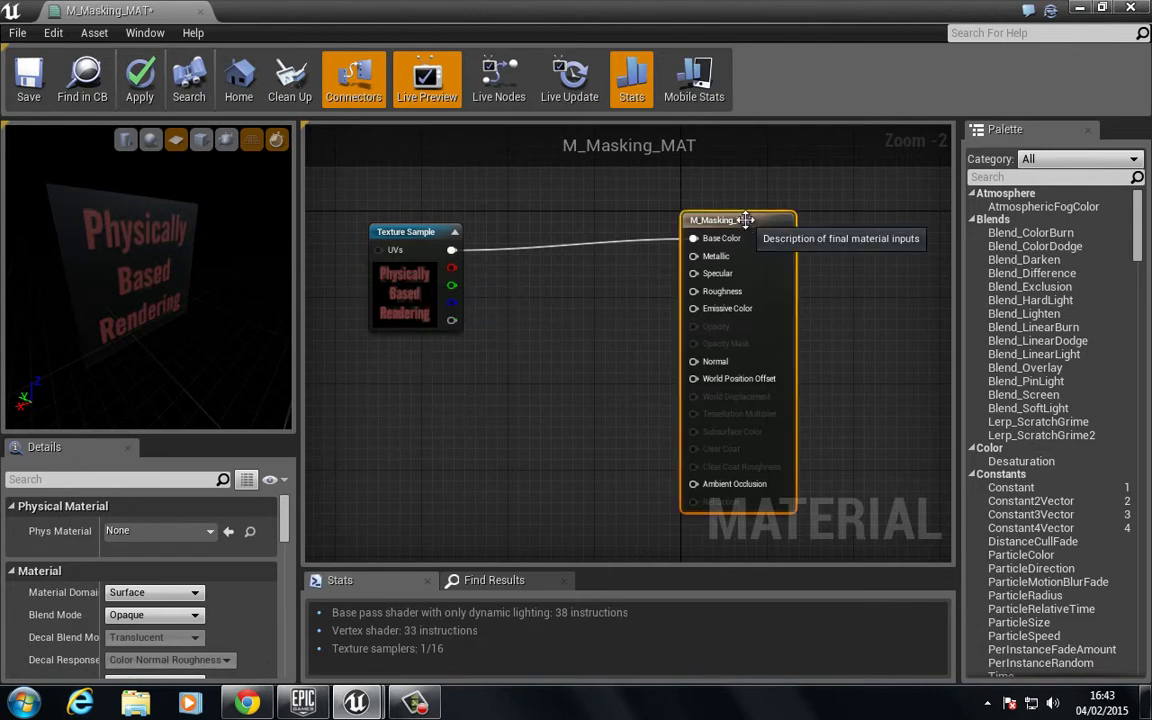
{"action": "left_click", "coordinate": [452, 360]}
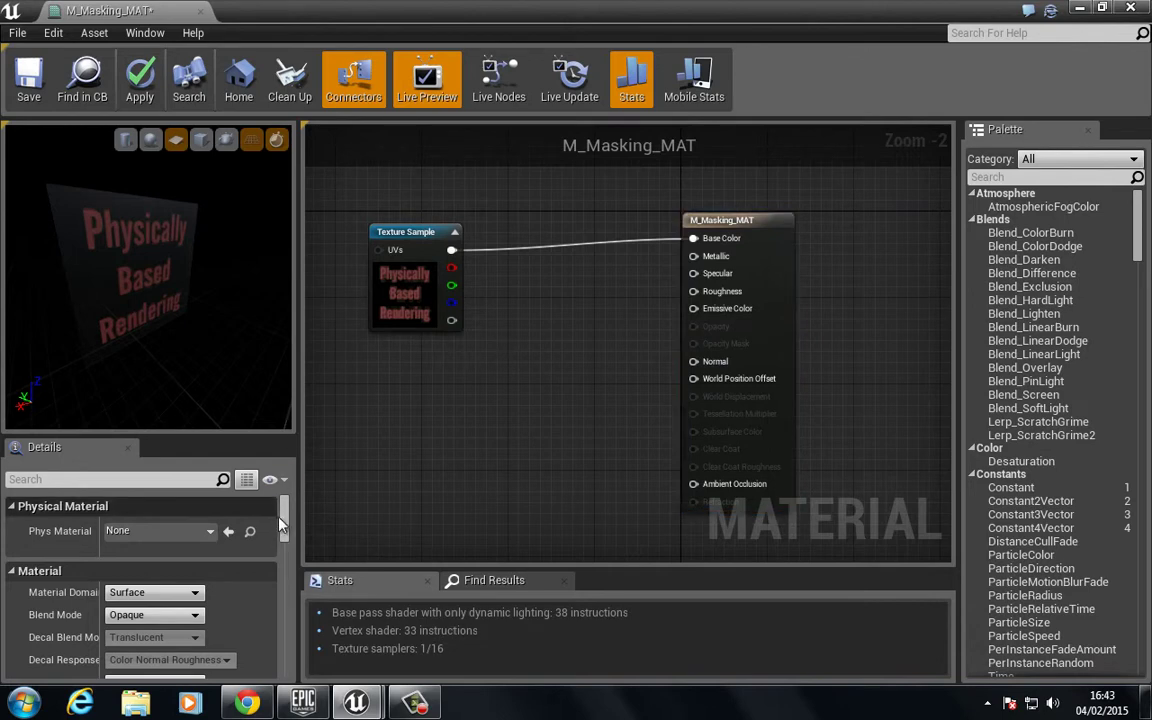
{"action": "left_click_drag", "start_coordinate": [282, 518], "coordinate": [282, 520]}
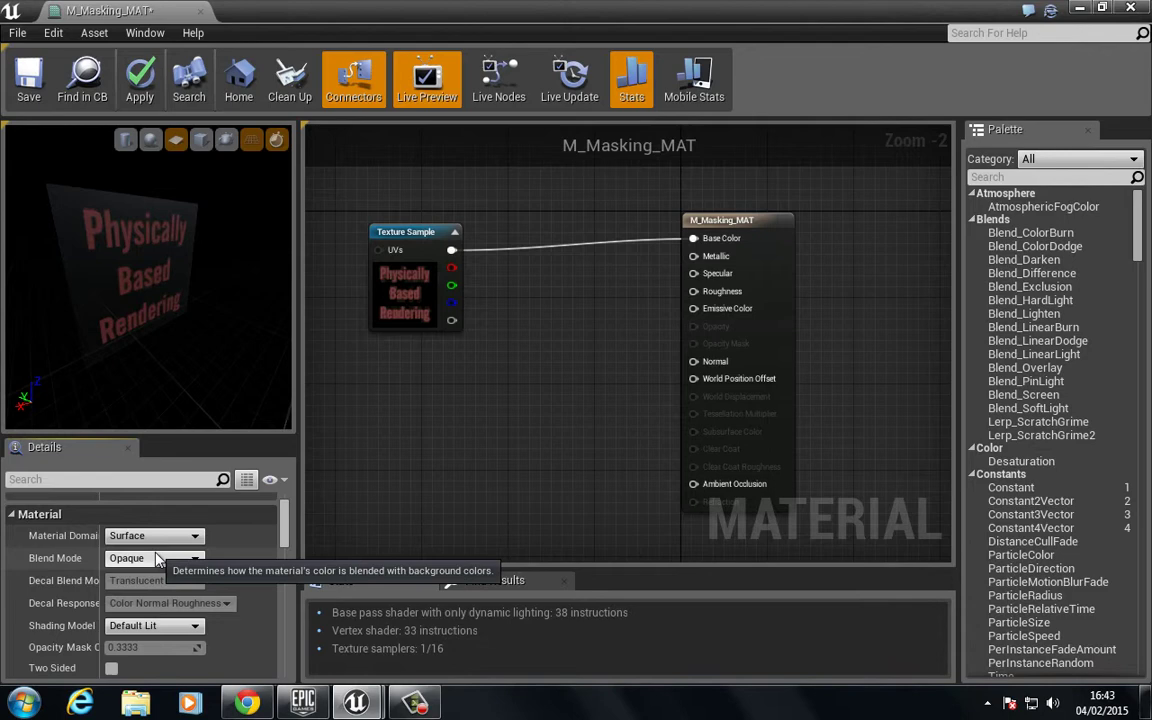
{"action": "left_click", "coordinate": [148, 559]}
{"action": "left_click", "coordinate": [138, 584]}
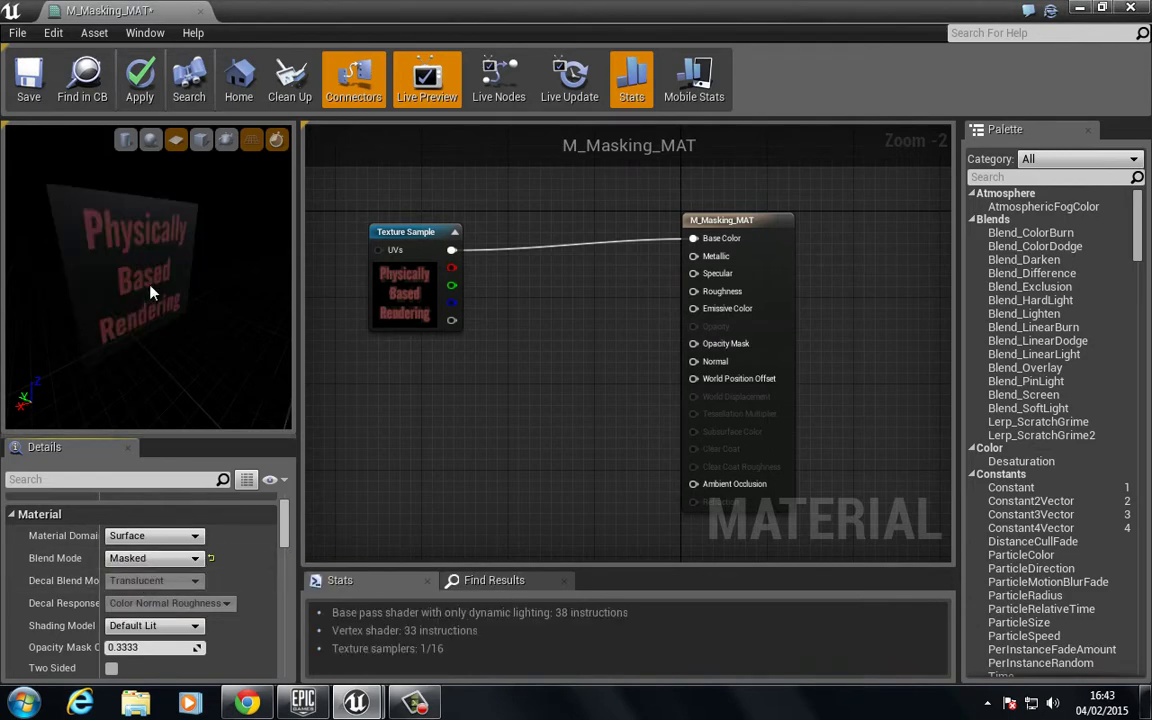
Connect the Texture Sample's alpha output to the material's Opacity Mask input and check the masked text in the preview.
{"action": "scroll", "coordinate": [599, 328], "scroll_direction": "up", "scroll_amount": 2}
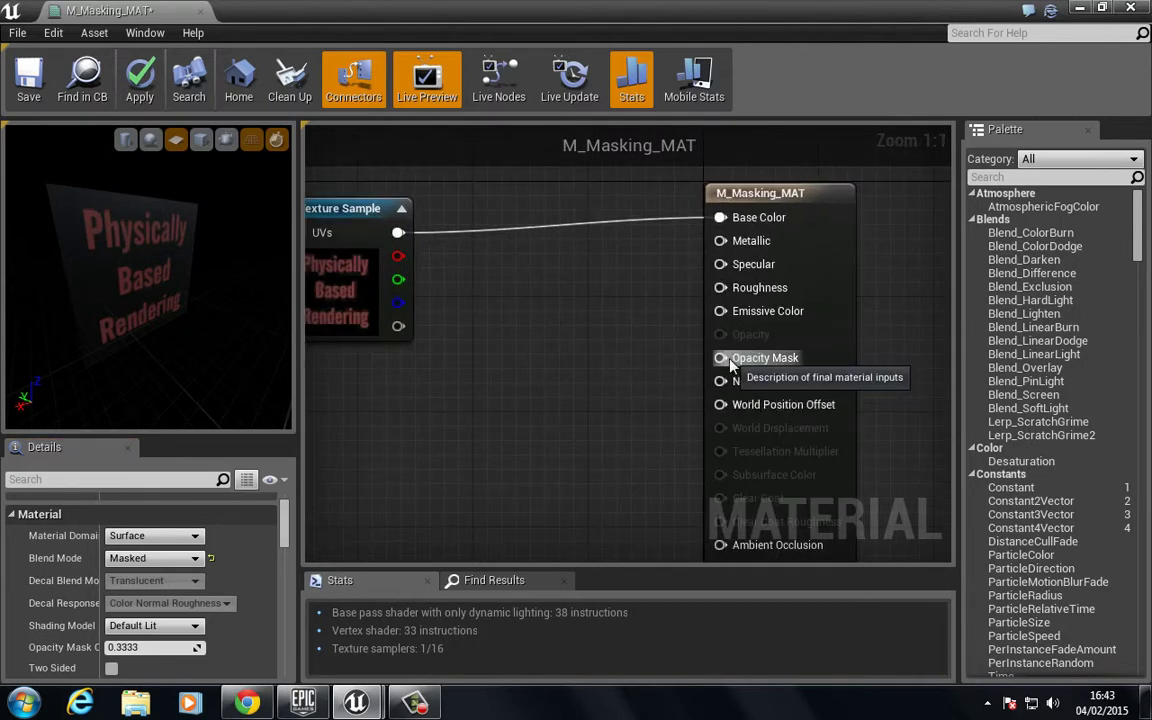
{"action": "left_click_drag", "start_coordinate": [398, 330], "coordinate": [726, 370]}
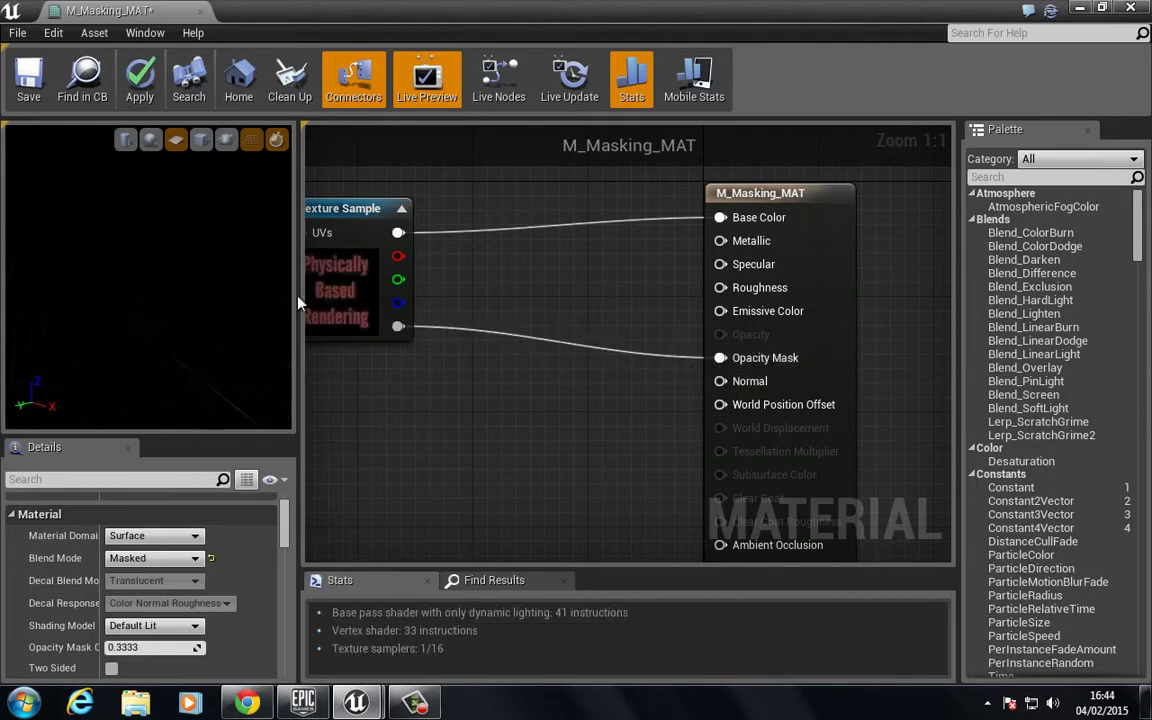
{"action": "left_click_drag", "start_coordinate": [270, 300], "coordinate": [108, 303]}
{"action": "right_click_drag", "start_coordinate": [108, 301], "coordinate": [117, 345]}
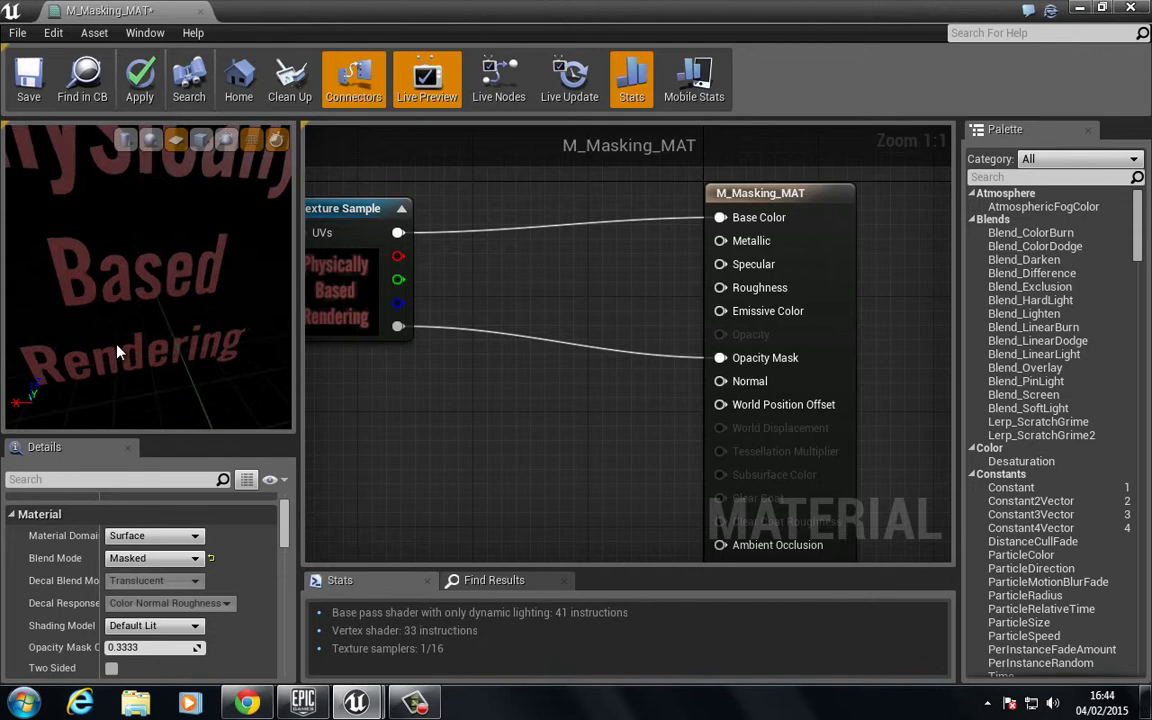
{"action": "left_click_drag", "start_coordinate": [117, 352], "coordinate": [228, 254]}
{"action": "left_click_drag", "start_coordinate": [87, 297], "coordinate": [206, 271]}
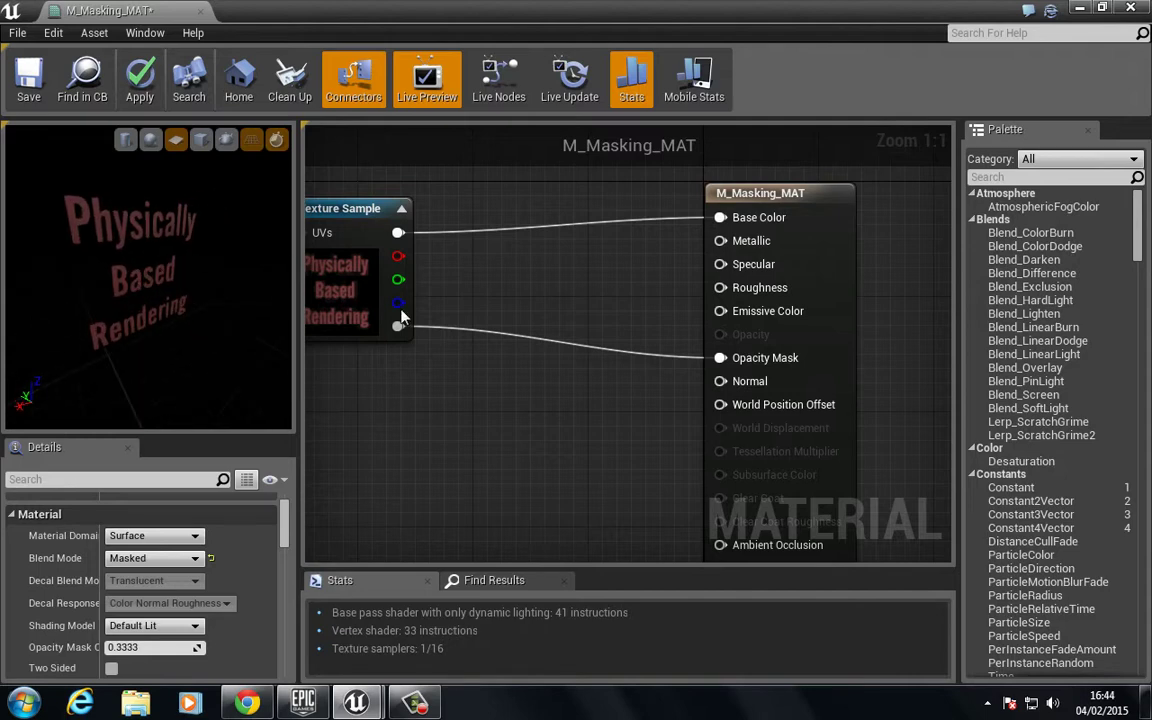
{"action": "right_click_drag", "start_coordinate": [439, 402], "coordinate": [578, 391]}
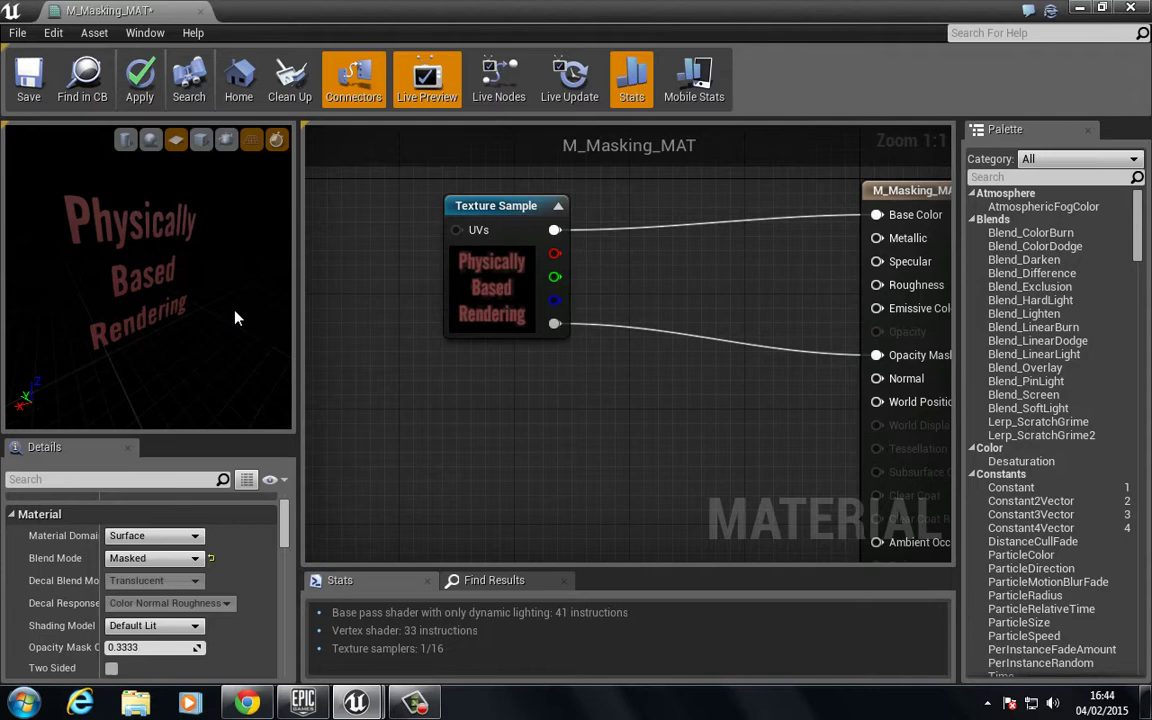
{"action": "left_click_drag", "start_coordinate": [144, 298], "coordinate": [80, 264]}
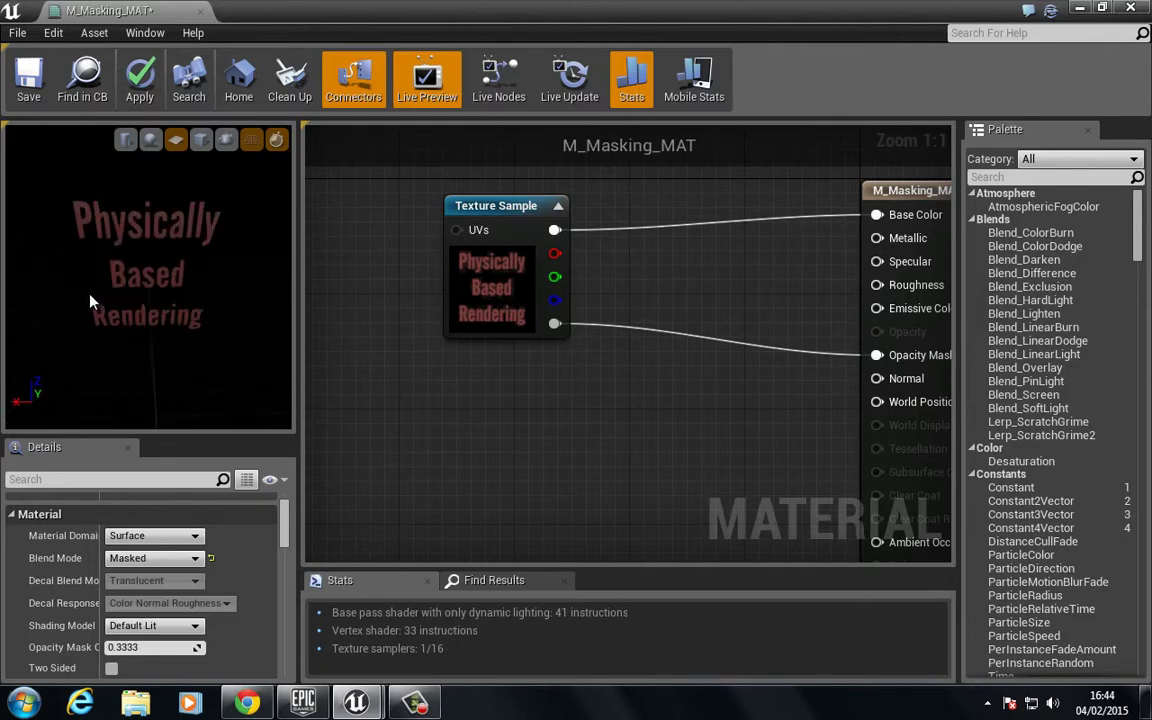
Save M_Masking_MAT and move its editor window aside to uncover the Content Browser.
{"action": "left_click", "coordinate": [27, 75]}
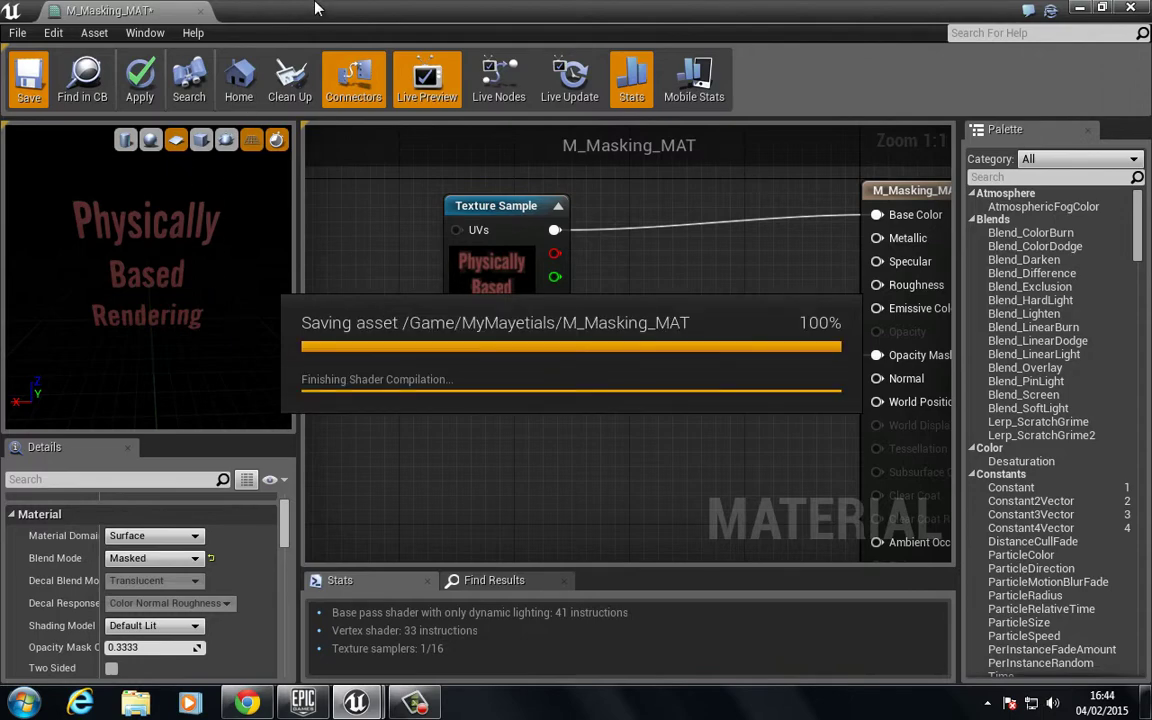
{"action": "left_click_drag", "start_coordinate": [311, 10], "coordinate": [814, 113]}
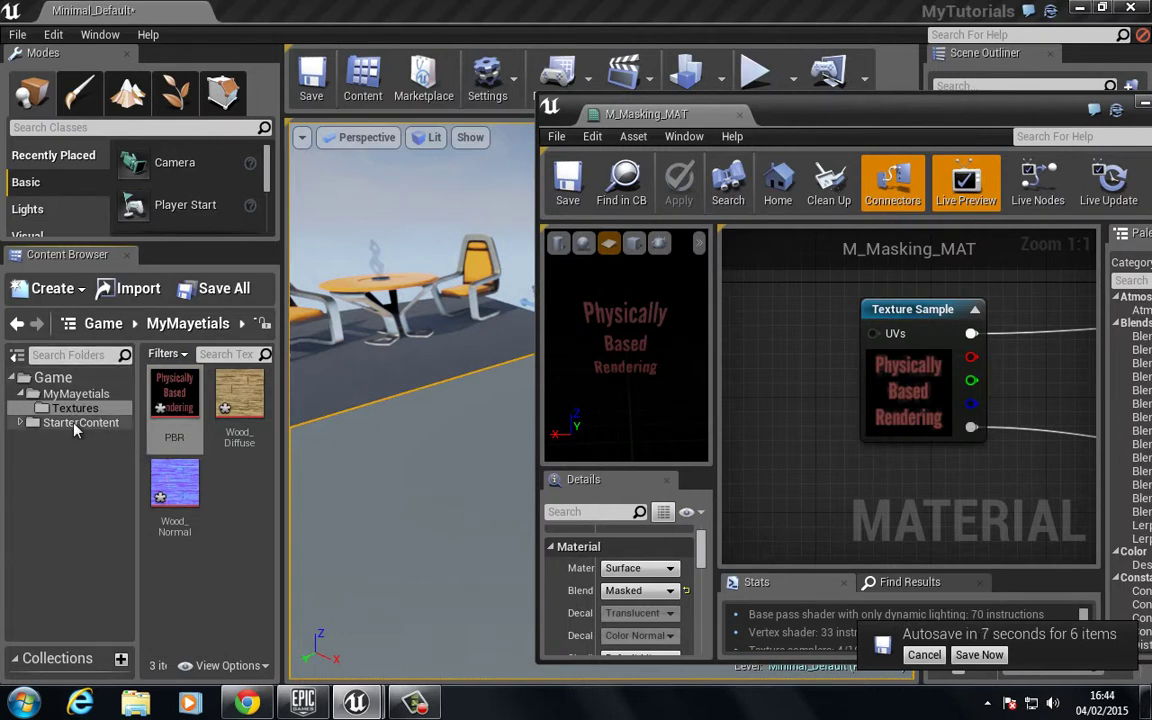
Search the StarterContent folder for "pla" to locate the plane mesh.
{"action": "left_click", "coordinate": [78, 423]}
{"action": "scroll", "coordinate": [268, 495], "scroll_direction": "down", "scroll_amount": 3}
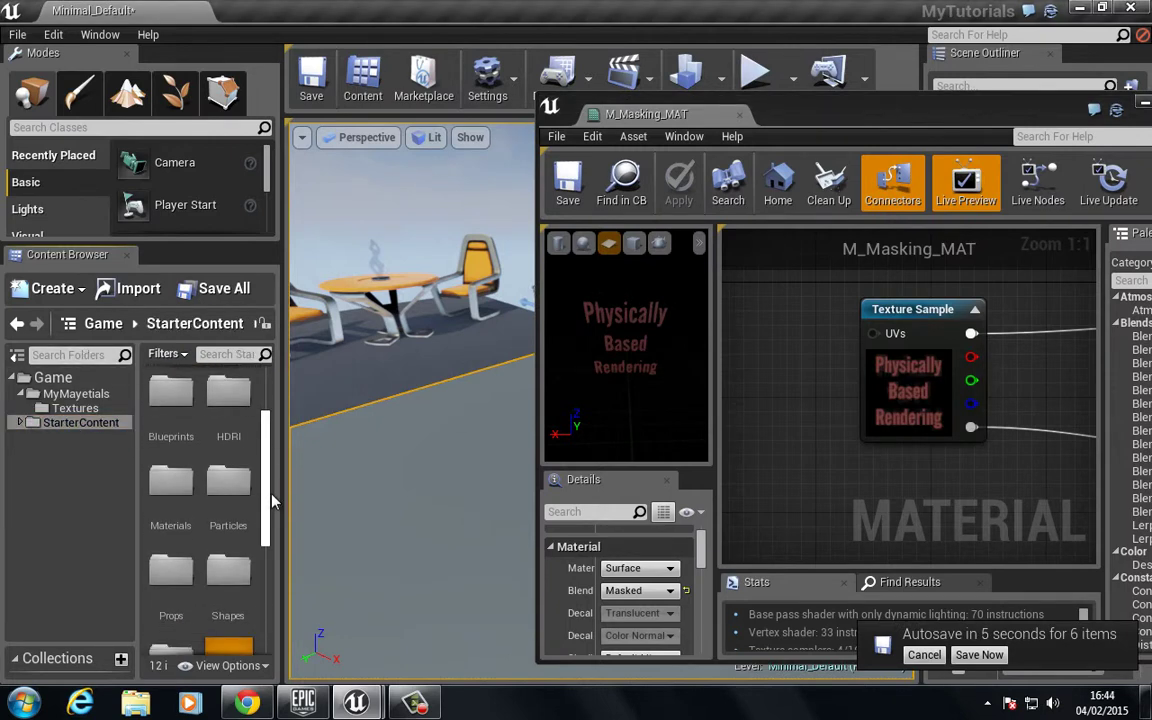
{"action": "scroll", "coordinate": [250, 480], "scroll_direction": "down", "scroll_amount": 2}
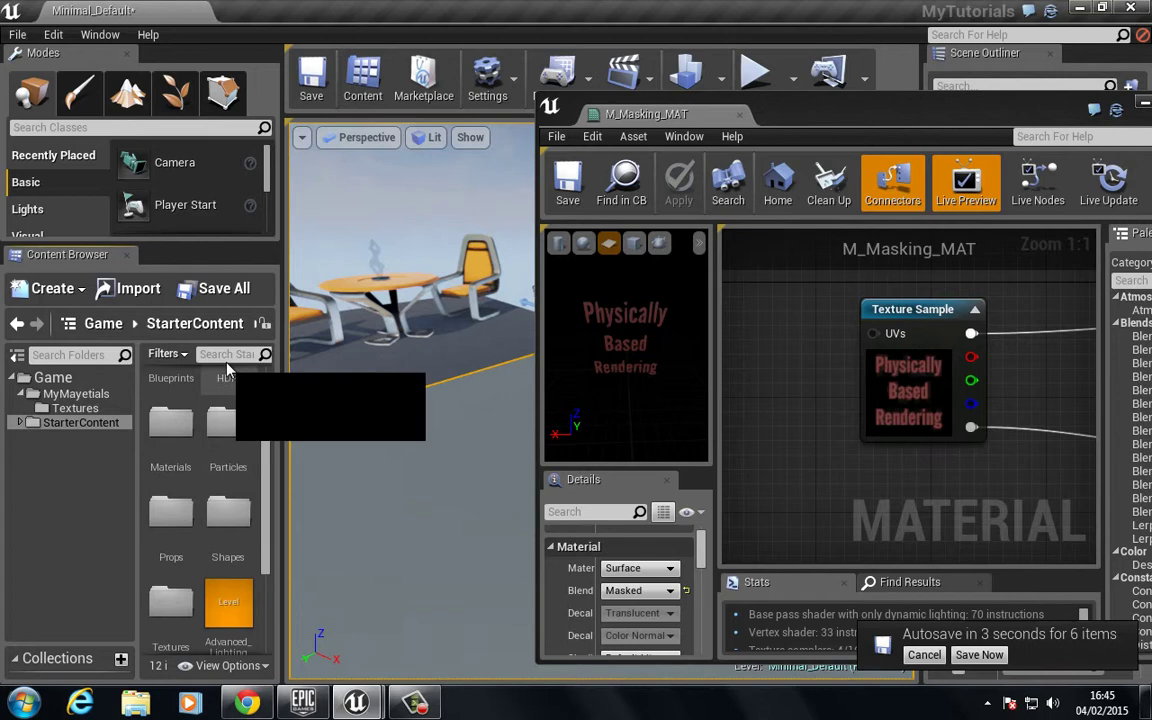
{"action": "type", "text": "pl"}
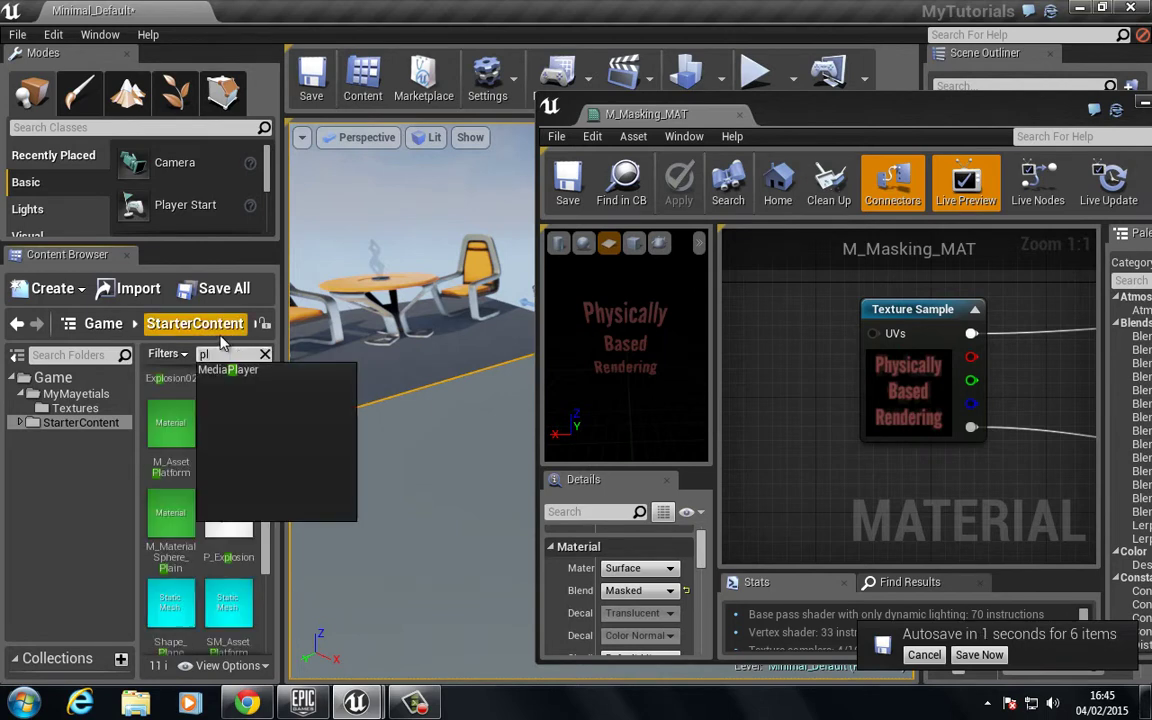
{"action": "type", "text": "a"}
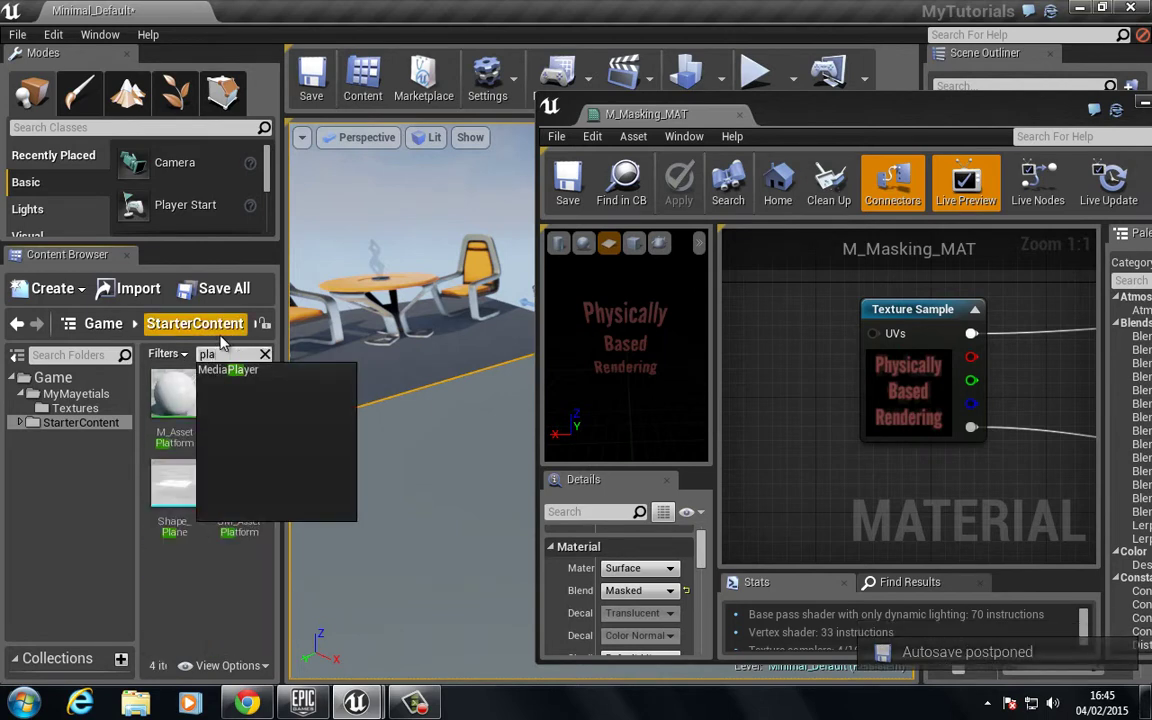
{"action": "left_click", "coordinate": [222, 571]}
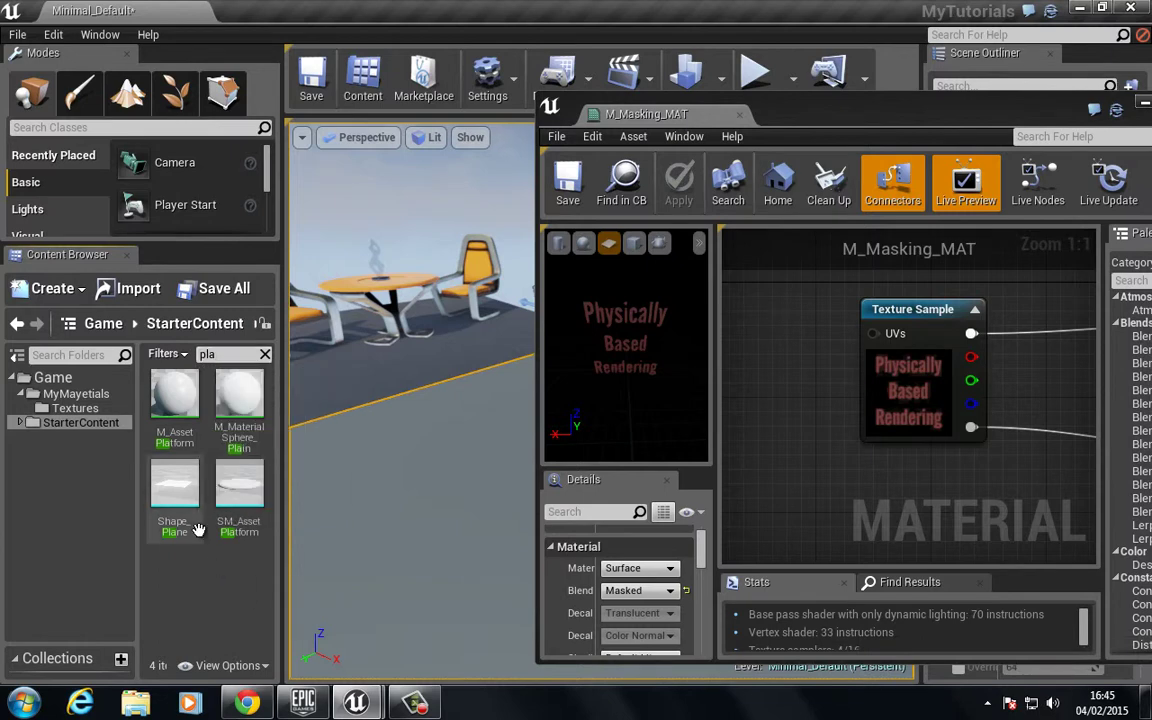
Place the Shape_Plane mesh from StarterContent on the level's floor in front of the table.
{"action": "double_click", "coordinate": [175, 490]}
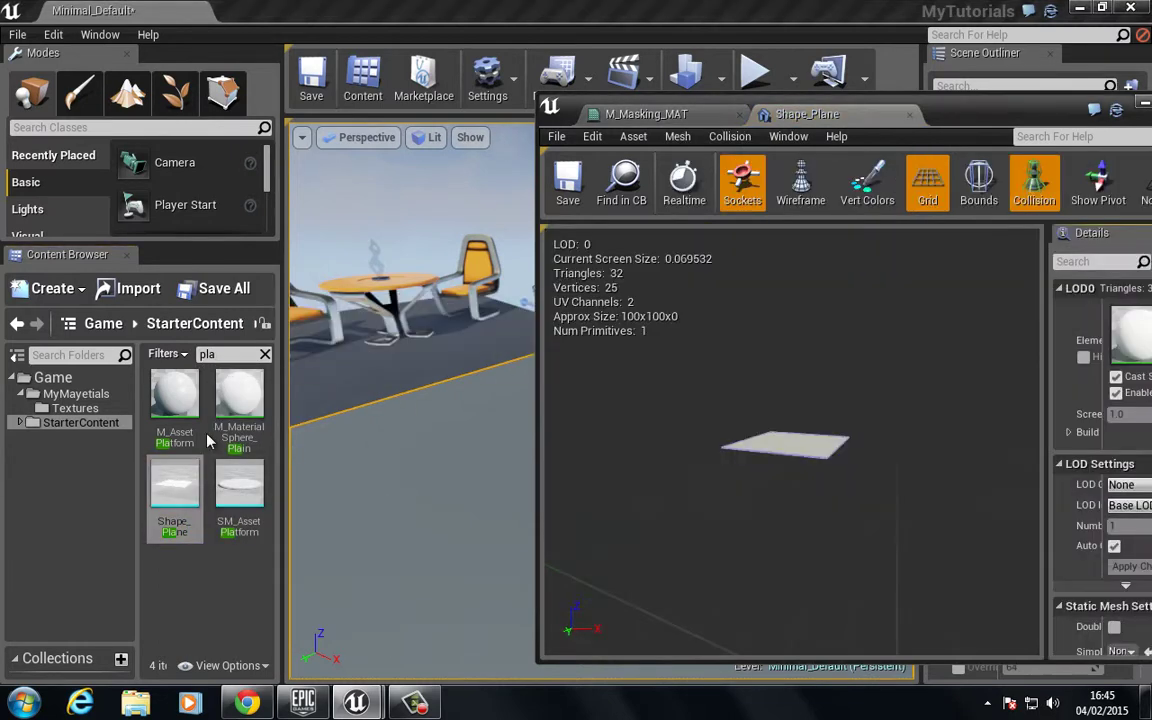
{"action": "left_click", "coordinate": [909, 115]}
{"action": "left_click_drag", "start_coordinate": [175, 490], "coordinate": [455, 445]}
{"action": "right_click_drag", "start_coordinate": [425, 510], "coordinate": [453, 453]}
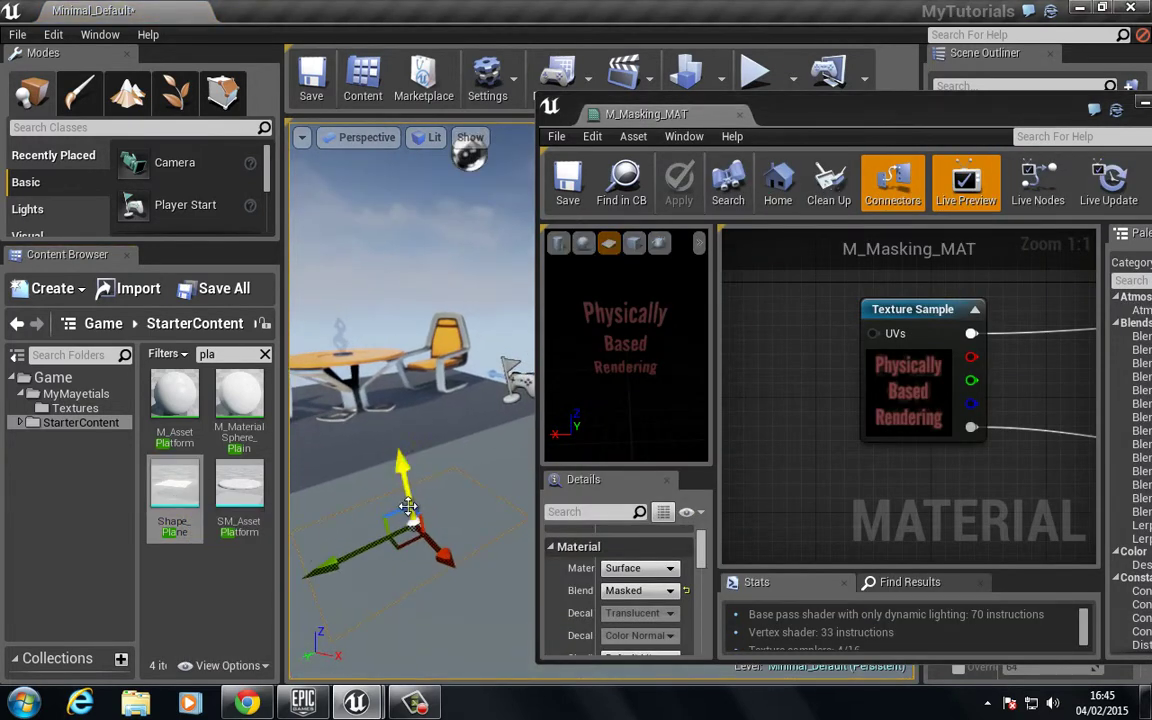
Raise the Shape_Plane above the floor and rotate it so it stands upright.
{"action": "left_click_drag", "start_coordinate": [401, 481], "coordinate": [409, 319]}
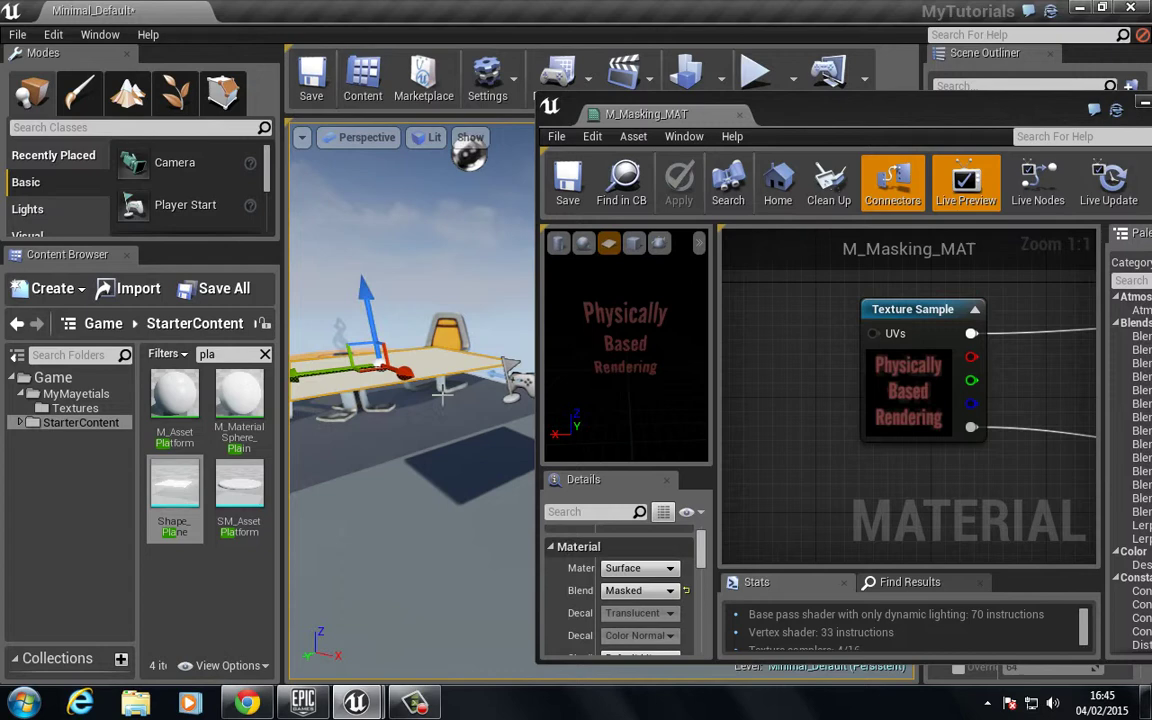
{"action": "right_click_drag", "start_coordinate": [409, 319], "coordinate": [453, 455]}
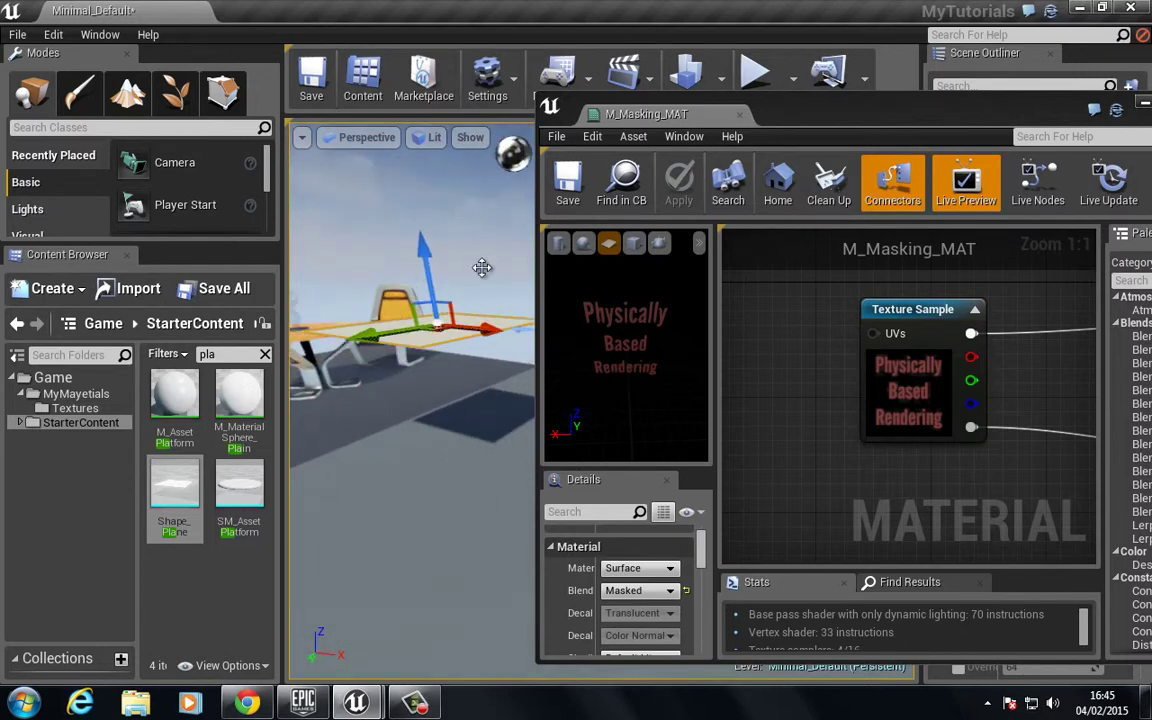
{"action": "key", "text": "e"}
{"action": "left_click_drag", "start_coordinate": [461, 233], "coordinate": [482, 439]}
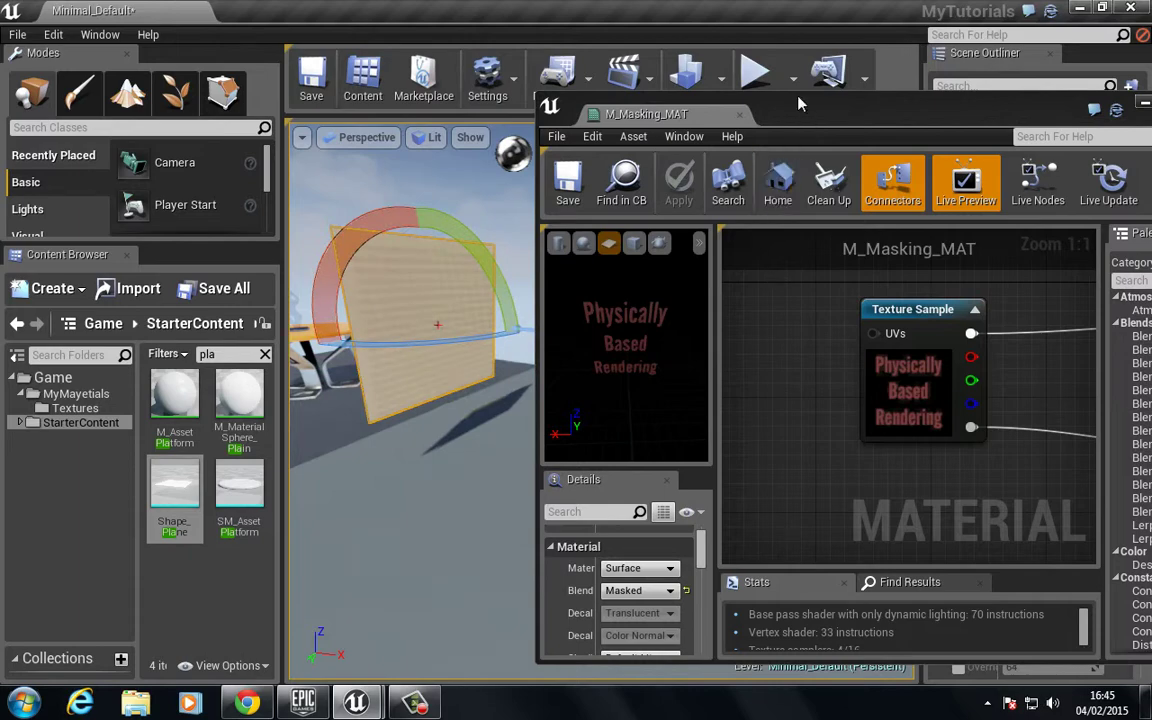
Minimize the material editor and assign M_Masking_MAT from the unfiltered MyMayetials folder to the plane's Element 0 material slot.
{"action": "left_click_drag", "start_coordinate": [801, 119], "coordinate": [550, 163]}
{"action": "left_click", "coordinate": [895, 148]}
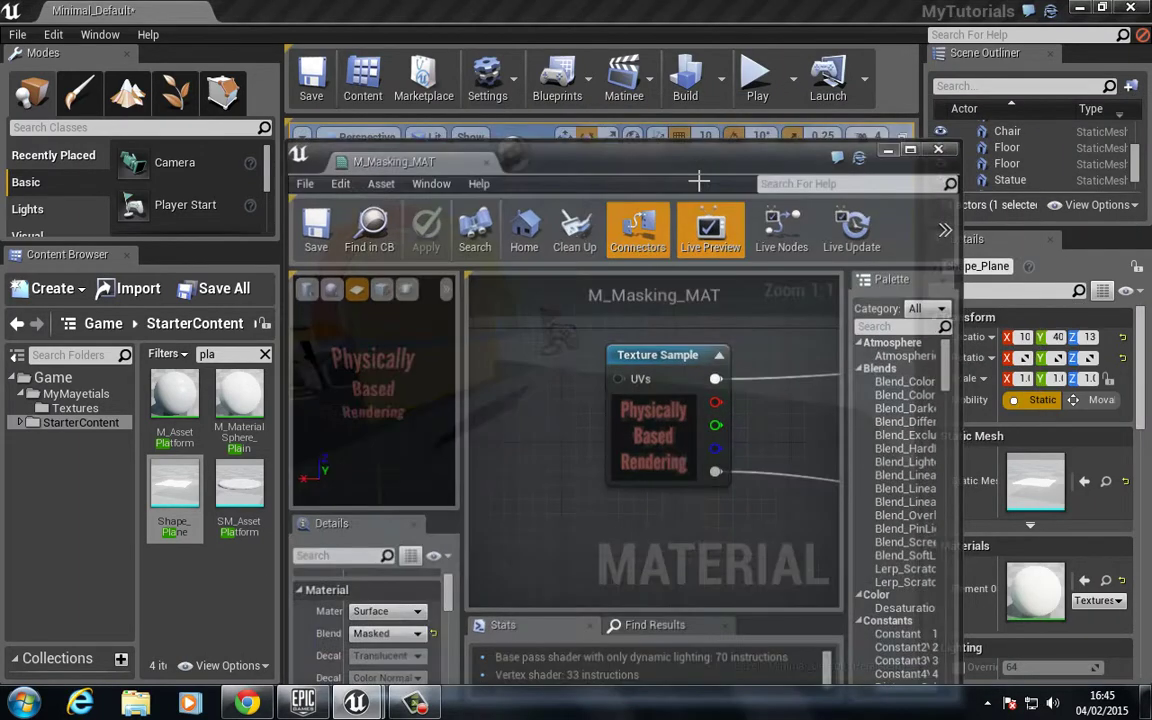
{"action": "left_click", "coordinate": [77, 396]}
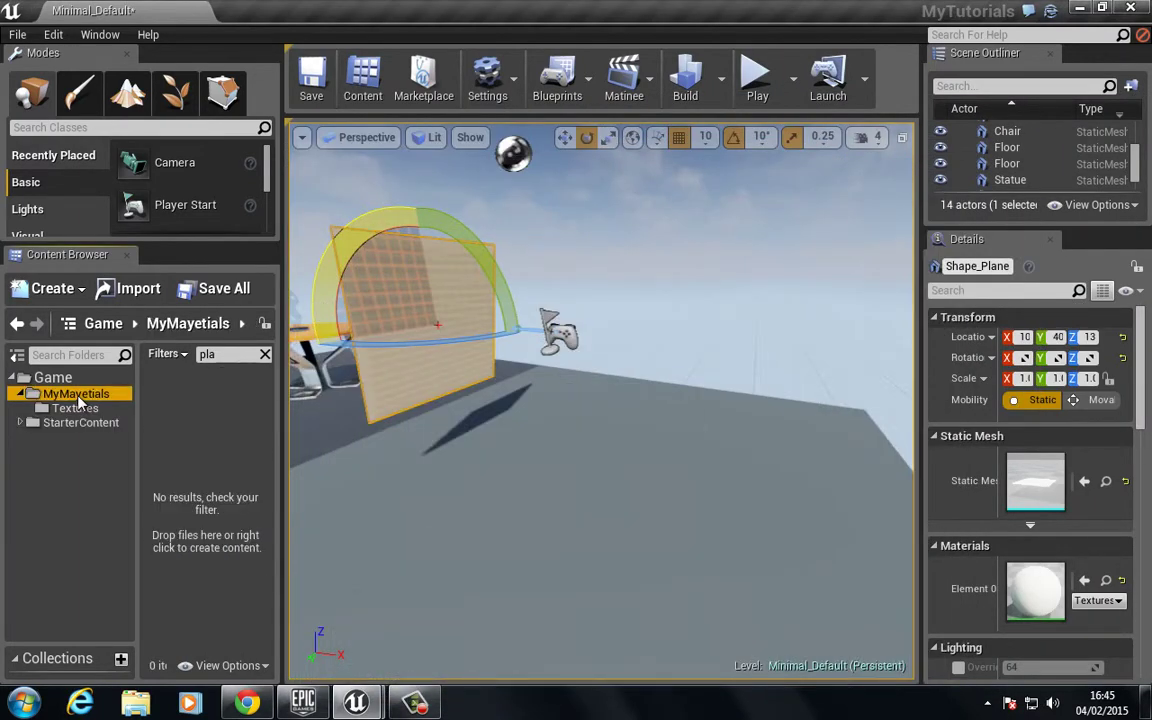
{"action": "left_click", "coordinate": [241, 357]}
{"action": "key", "text": "BackSpace"}
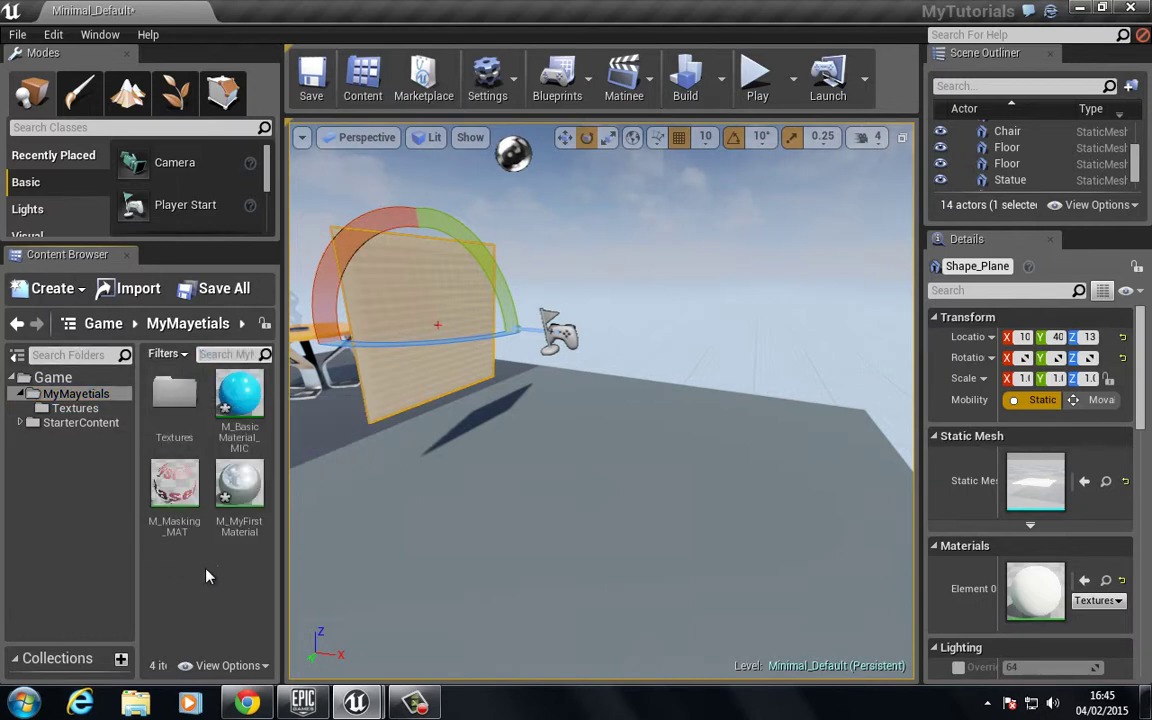
{"action": "left_click_drag", "start_coordinate": [175, 485], "coordinate": [1035, 596]}
Rotate the Shape_Plane in its own plane so the sideways text reads across.
{"action": "right_click_drag", "start_coordinate": [499, 304], "coordinate": [450, 275]}
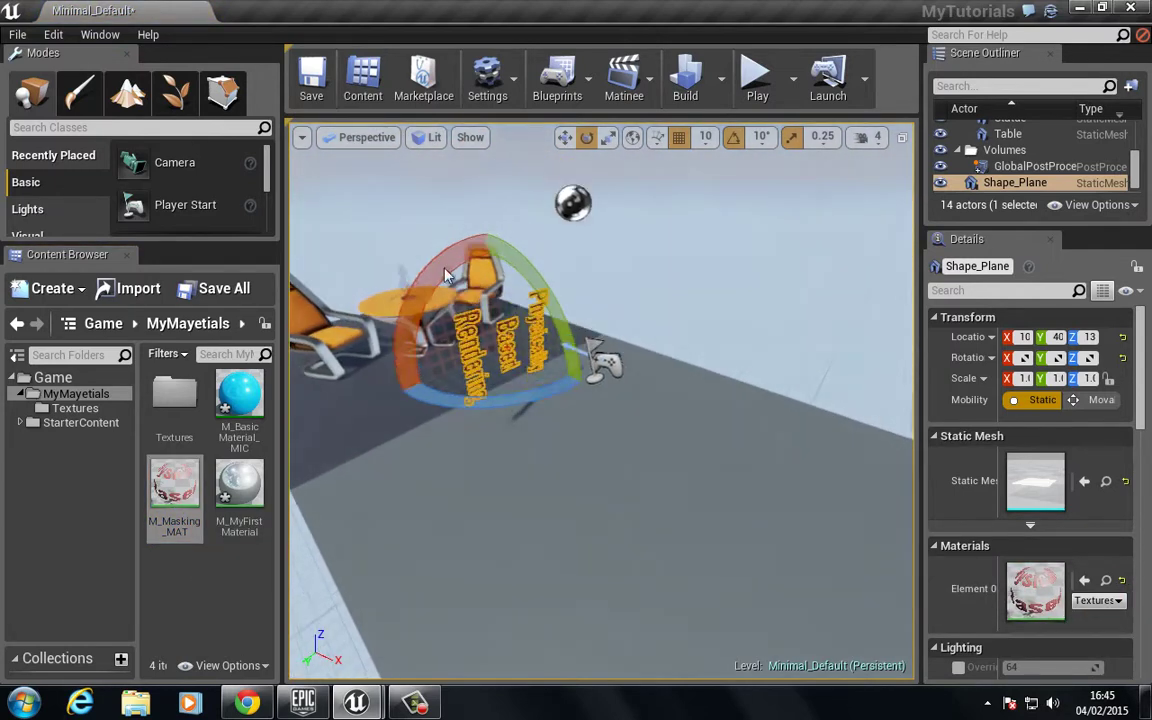
{"action": "left_click_drag", "start_coordinate": [450, 255], "coordinate": [8, 569]}
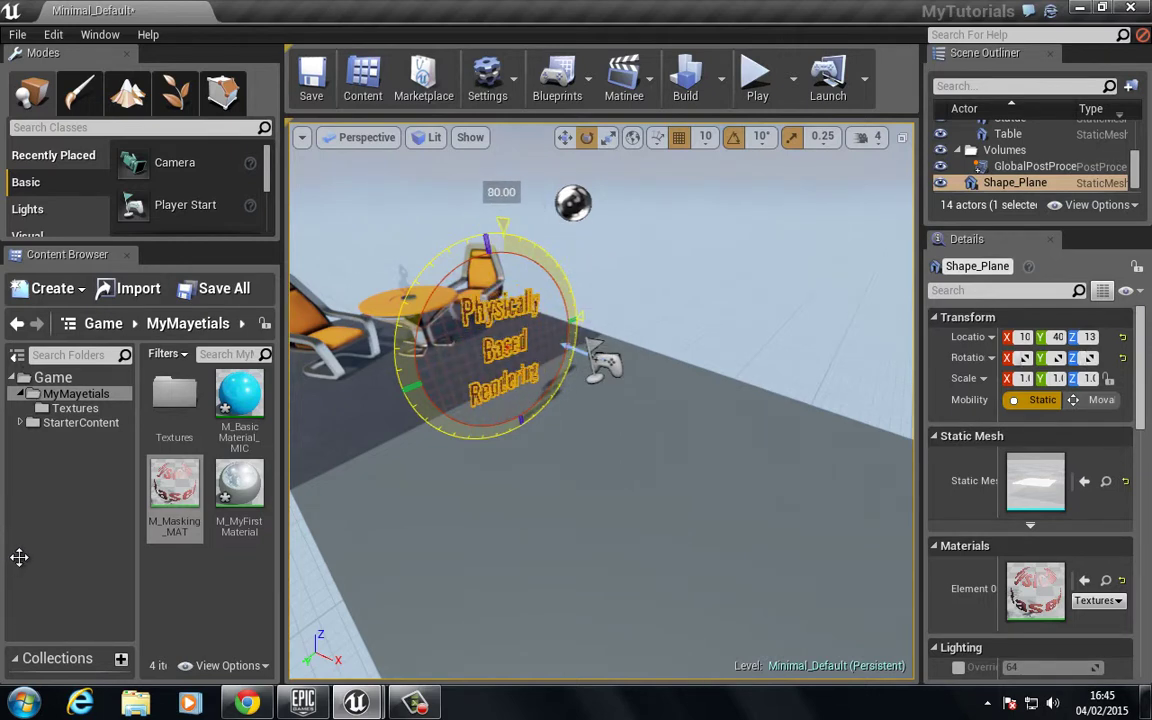
{"action": "left_click_drag", "start_coordinate": [19, 557], "coordinate": [598, 390]}
{"action": "left_click", "coordinate": [715, 327]}
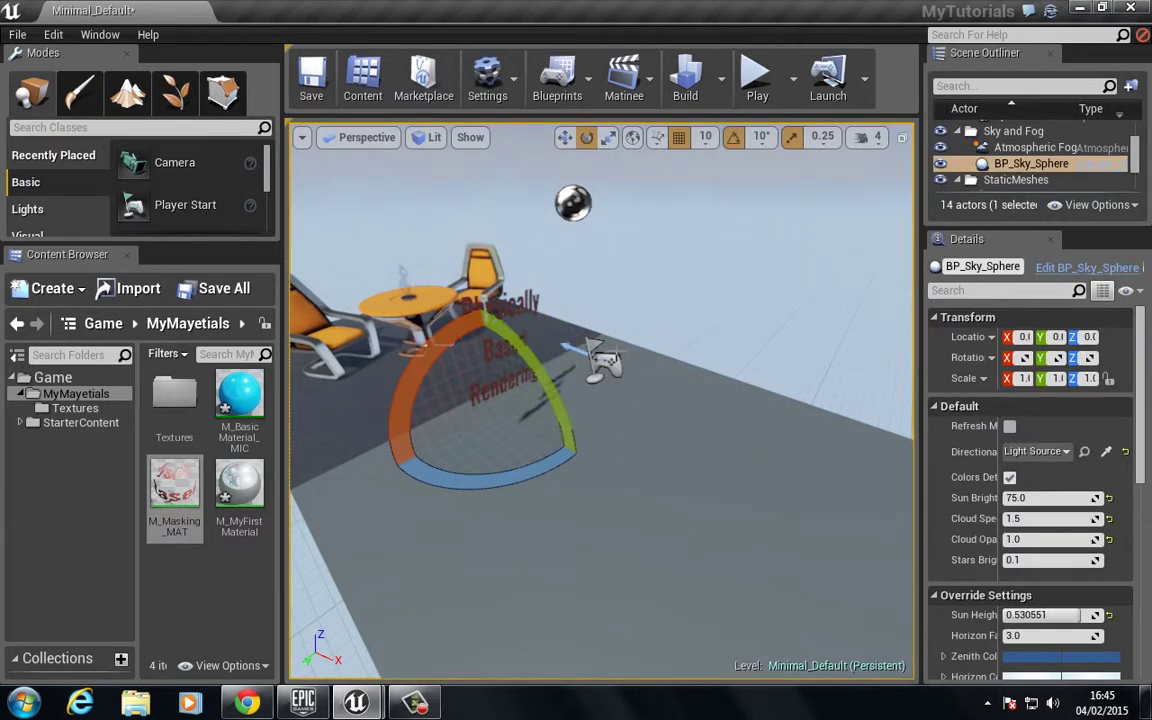
{"action": "left_click_drag", "start_coordinate": [715, 327], "coordinate": [644, 238]}
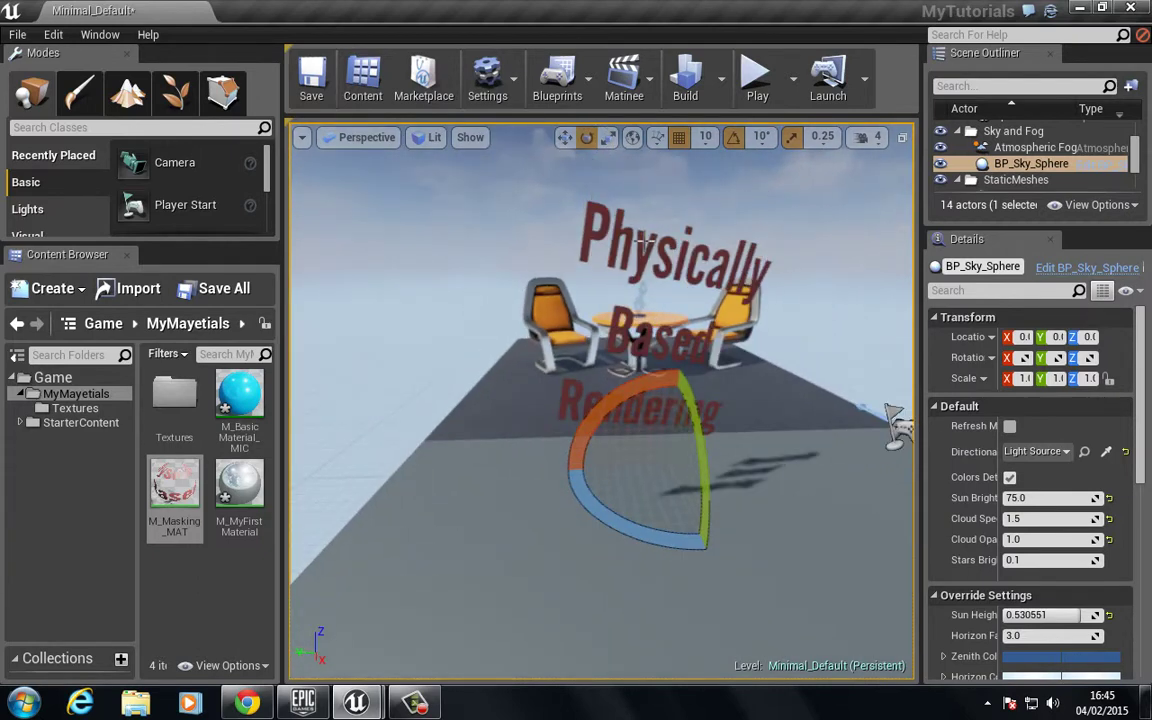
Rotate the Shape_Plane slightly further until its text is level.
{"action": "left_click", "coordinate": [585, 235]}
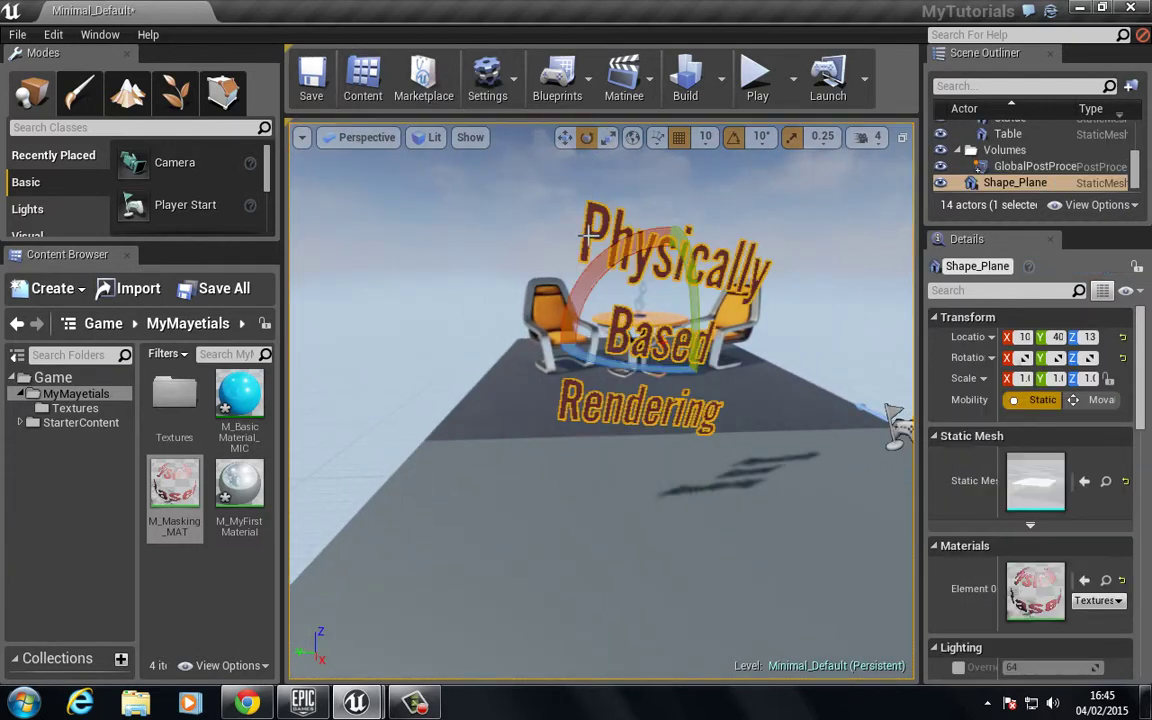
{"action": "left_click_drag", "start_coordinate": [537, 228], "coordinate": [442, 369]}
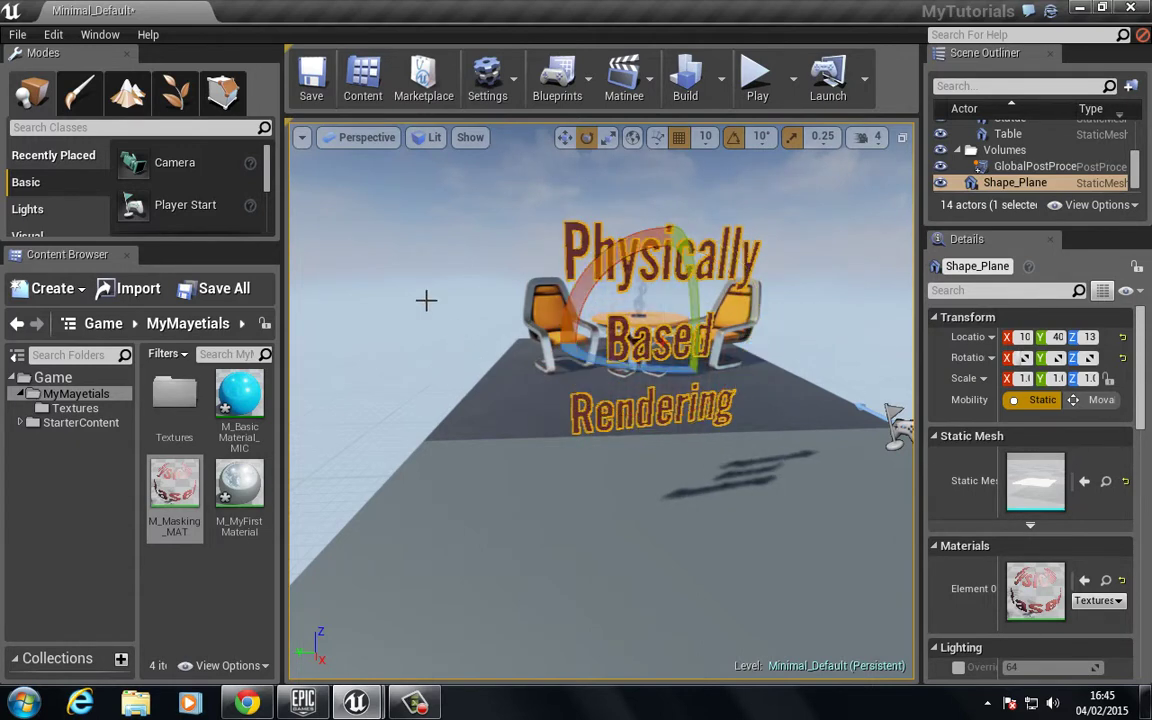
{"action": "left_click", "coordinate": [418, 370]}
{"action": "right_click_drag", "start_coordinate": [418, 370], "coordinate": [542, 458]}
{"action": "left_click_drag", "start_coordinate": [543, 458], "coordinate": [501, 481]}
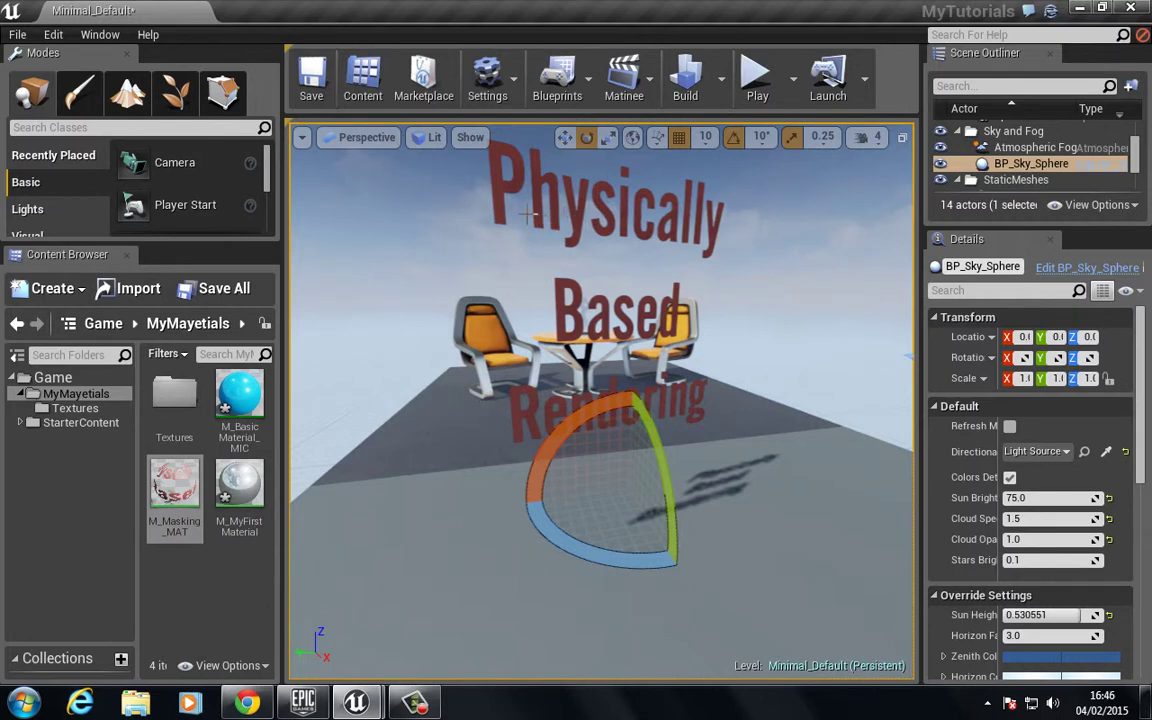
Select the Shape_Plane and move it down closer to the floor.
{"action": "left_click", "coordinate": [541, 179]}
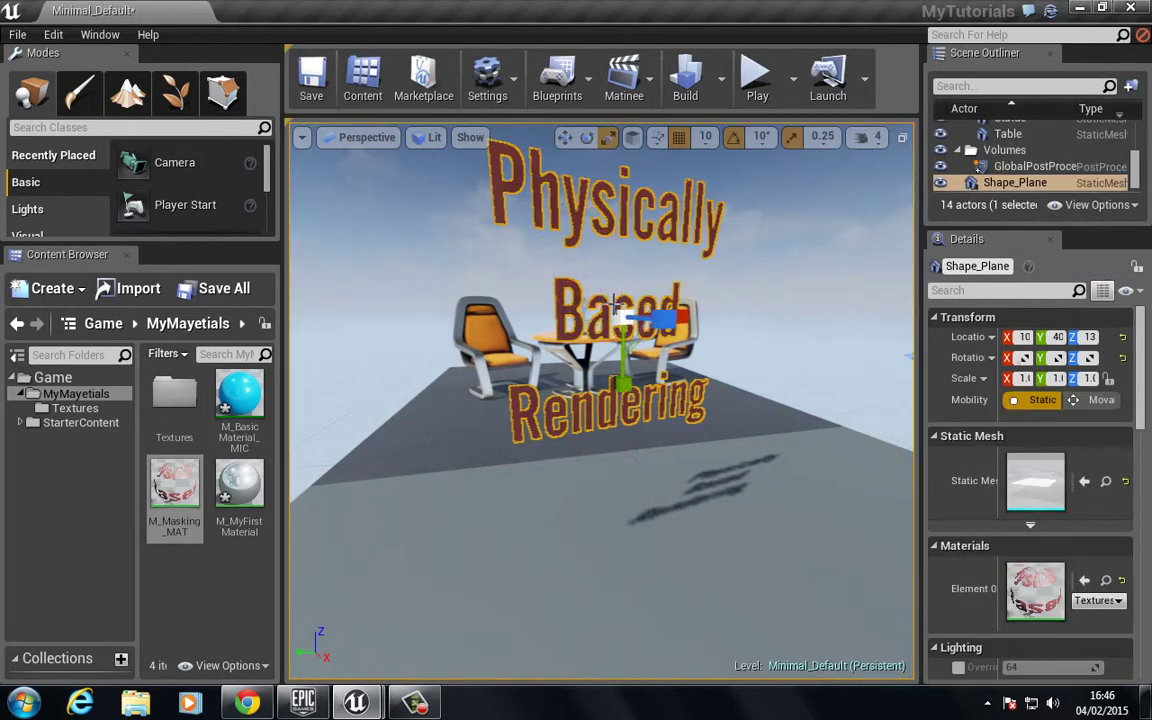
{"action": "key", "text": "w"}
{"action": "left_click_drag", "start_coordinate": [616, 303], "coordinate": [617, 343]}
Reopen M_Masking_MAT in the material editor.
{"action": "double_click", "coordinate": [190, 475]}
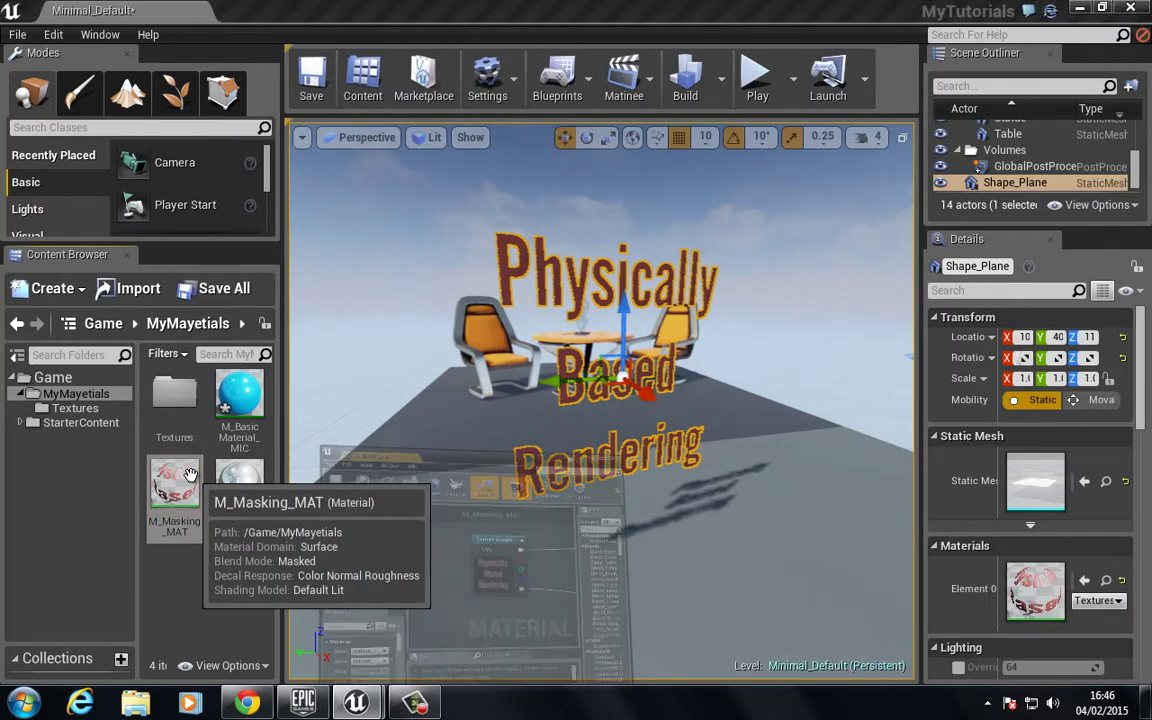
Add the Wood_Diffuse texture from the Textures folder to the M_Masking_MAT graph and place its node above the PBR texture sample.
{"action": "left_click_drag", "start_coordinate": [558, 136], "coordinate": [594, 2]}
{"action": "right_click_drag", "start_coordinate": [465, 388], "coordinate": [550, 439]}
{"action": "scroll", "coordinate": [400, 420], "scroll_direction": "down", "scroll_amount": 2}
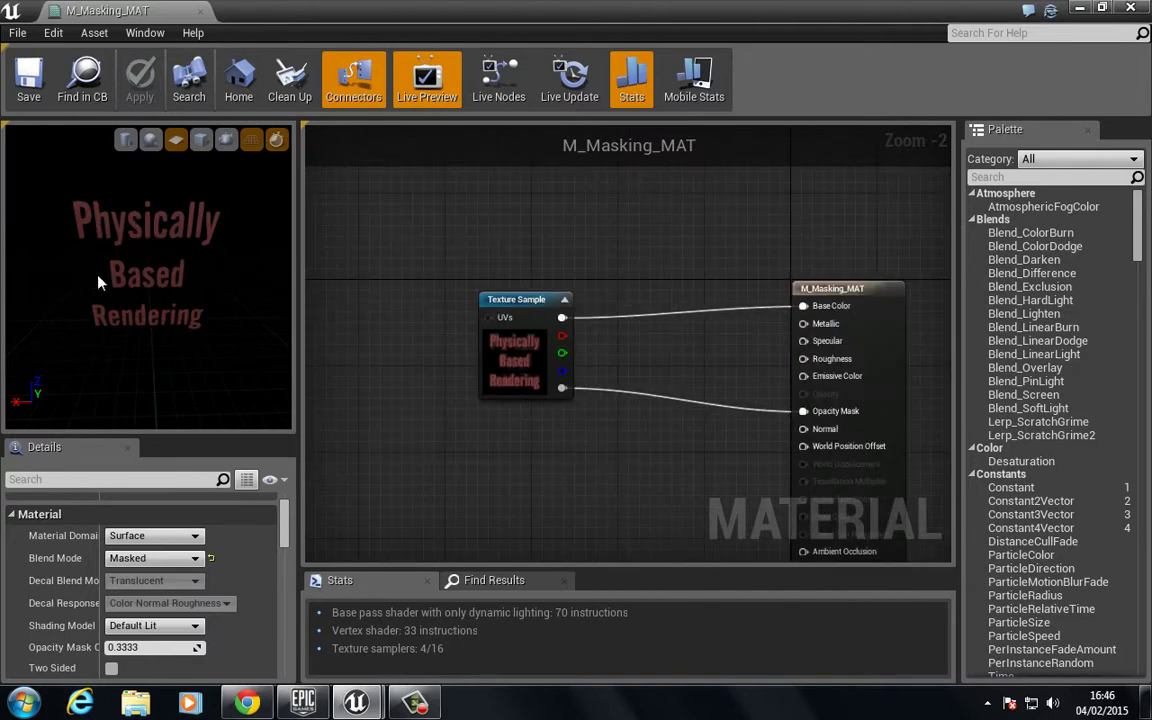
{"action": "left_click_drag", "start_coordinate": [100, 265], "coordinate": [213, 193]}
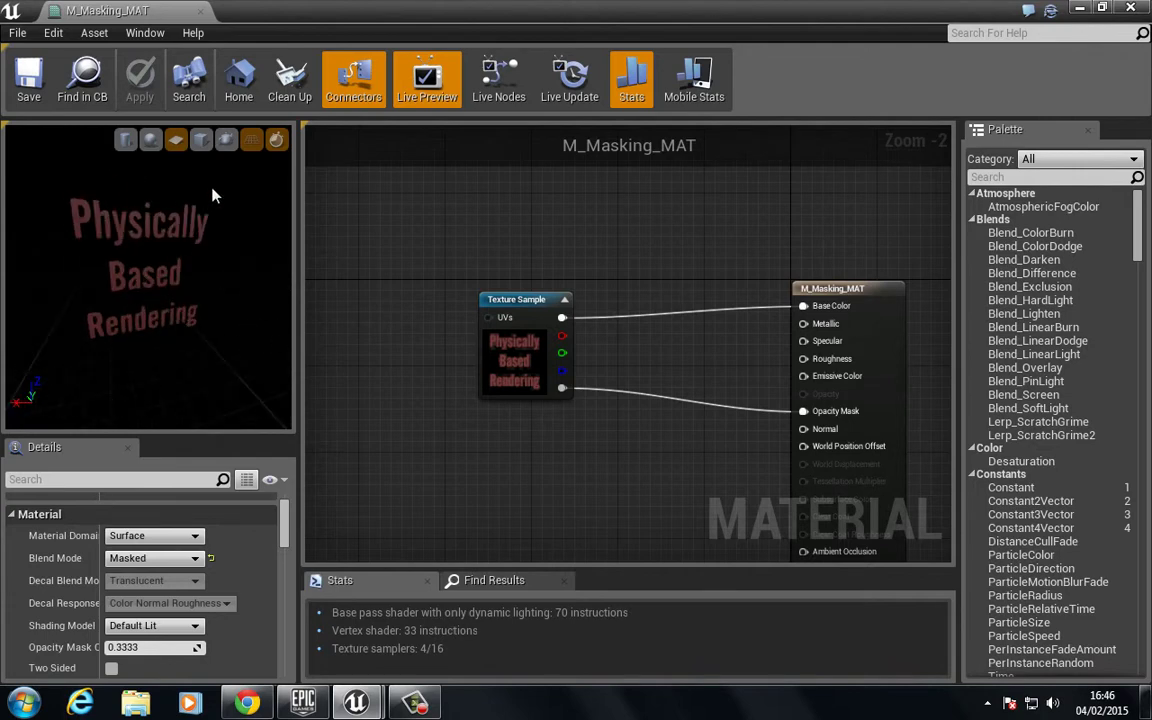
{"action": "left_click_drag", "start_coordinate": [310, 8], "coordinate": [550, 67]}
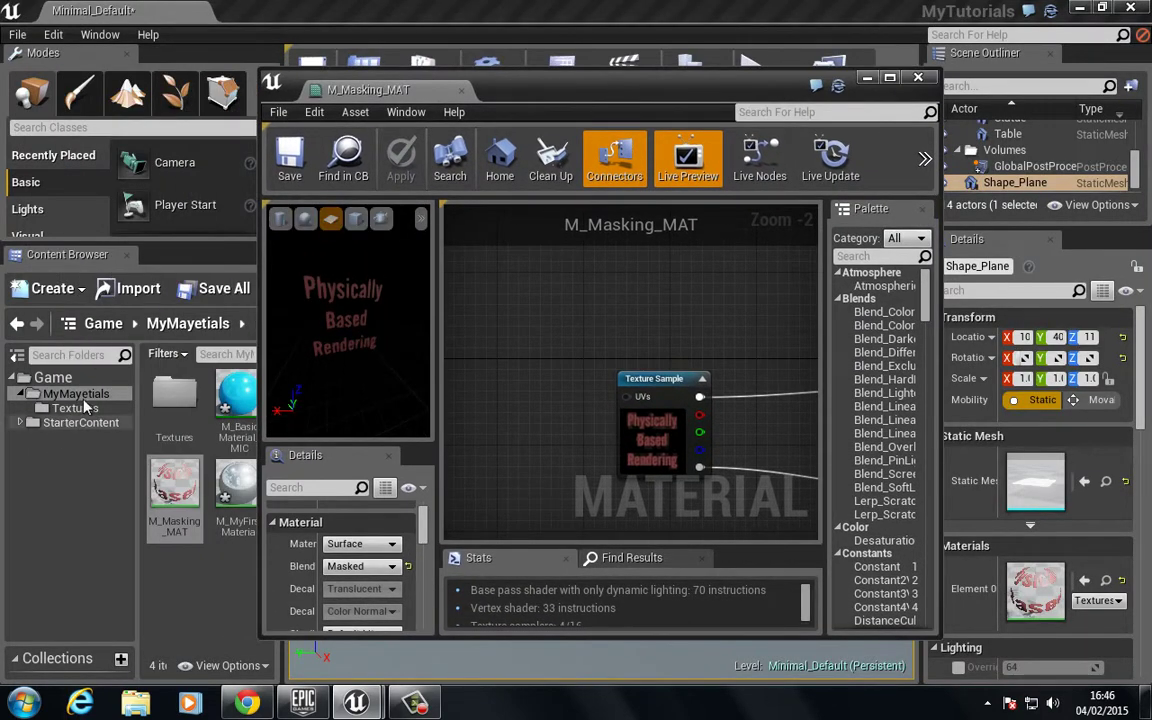
{"action": "left_click", "coordinate": [78, 408]}
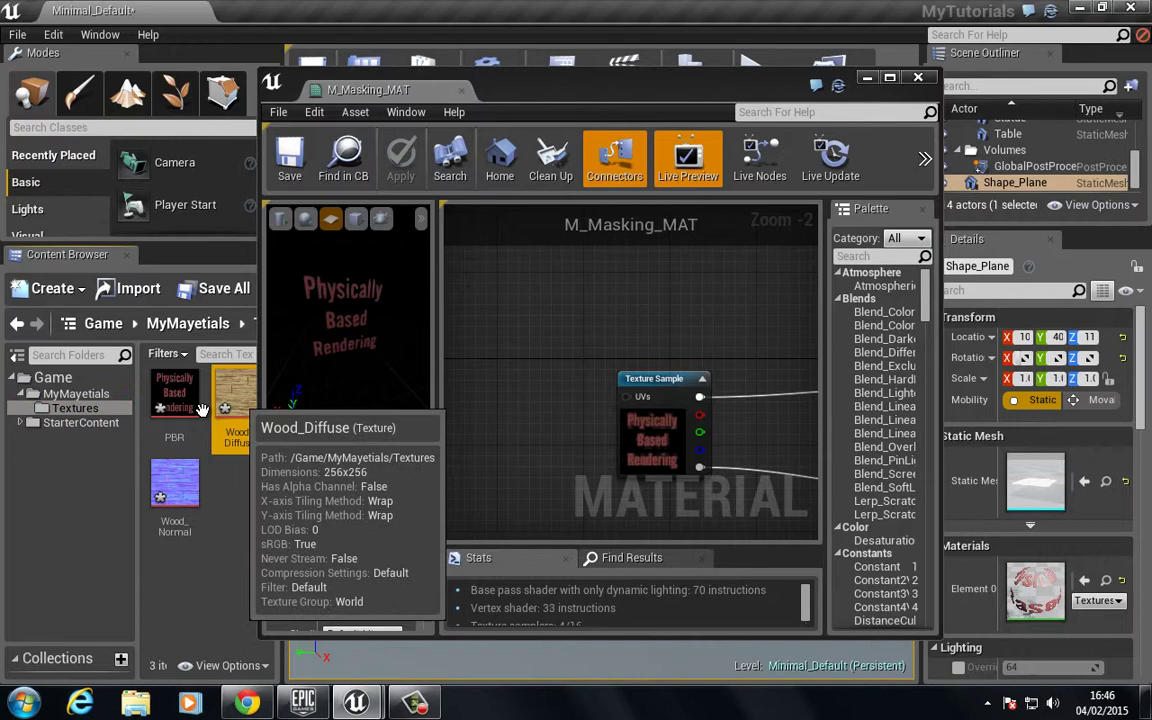
{"action": "left_click_drag", "start_coordinate": [202, 410], "coordinate": [508, 298]}
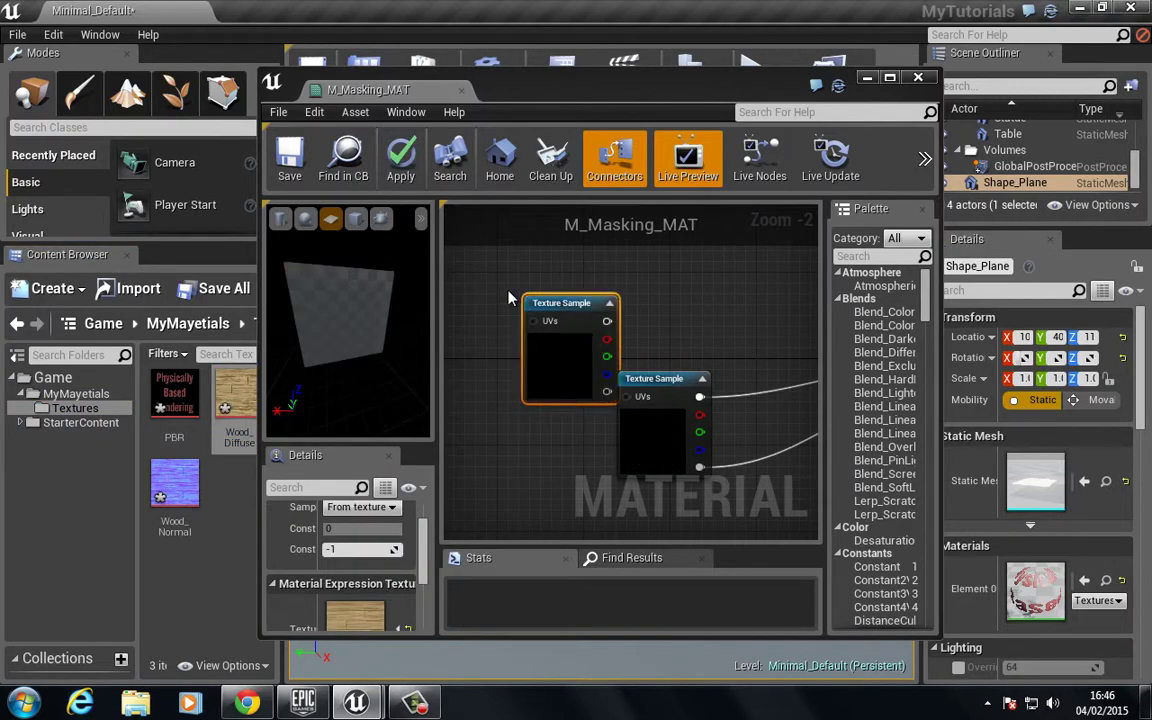
{"action": "double_click", "coordinate": [512, 90]}
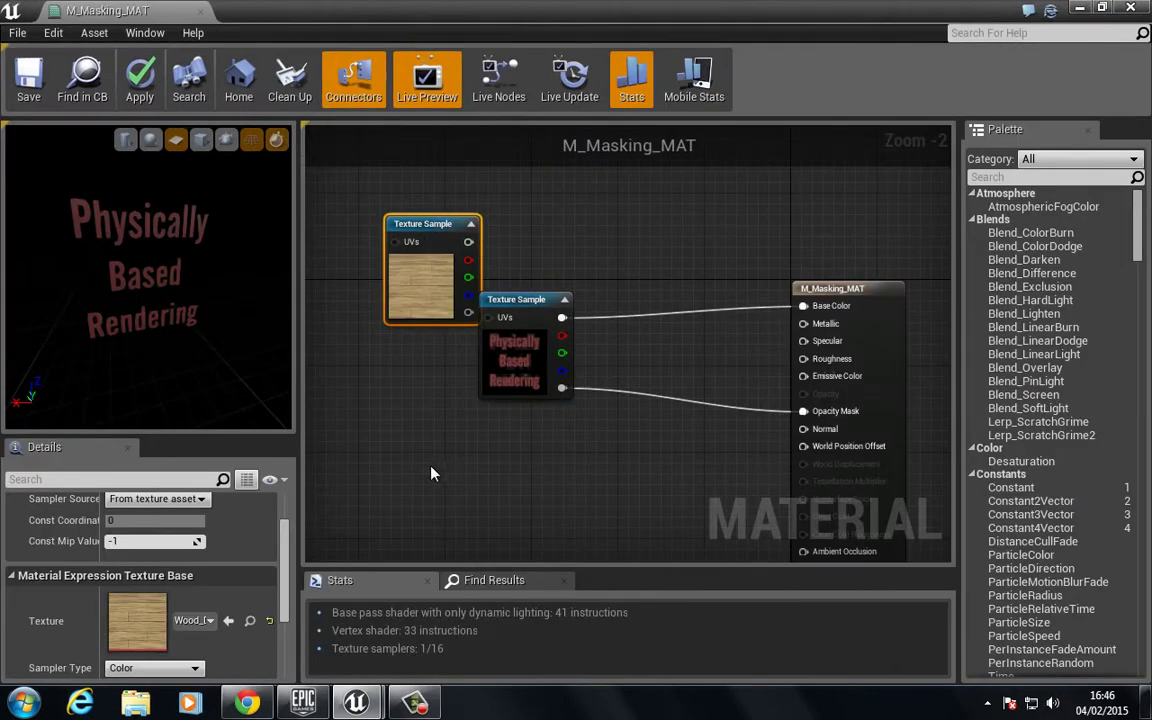
{"action": "right_click_drag", "start_coordinate": [431, 466], "coordinate": [393, 523]}
{"action": "left_click_drag", "start_coordinate": [388, 367], "coordinate": [505, 228]}
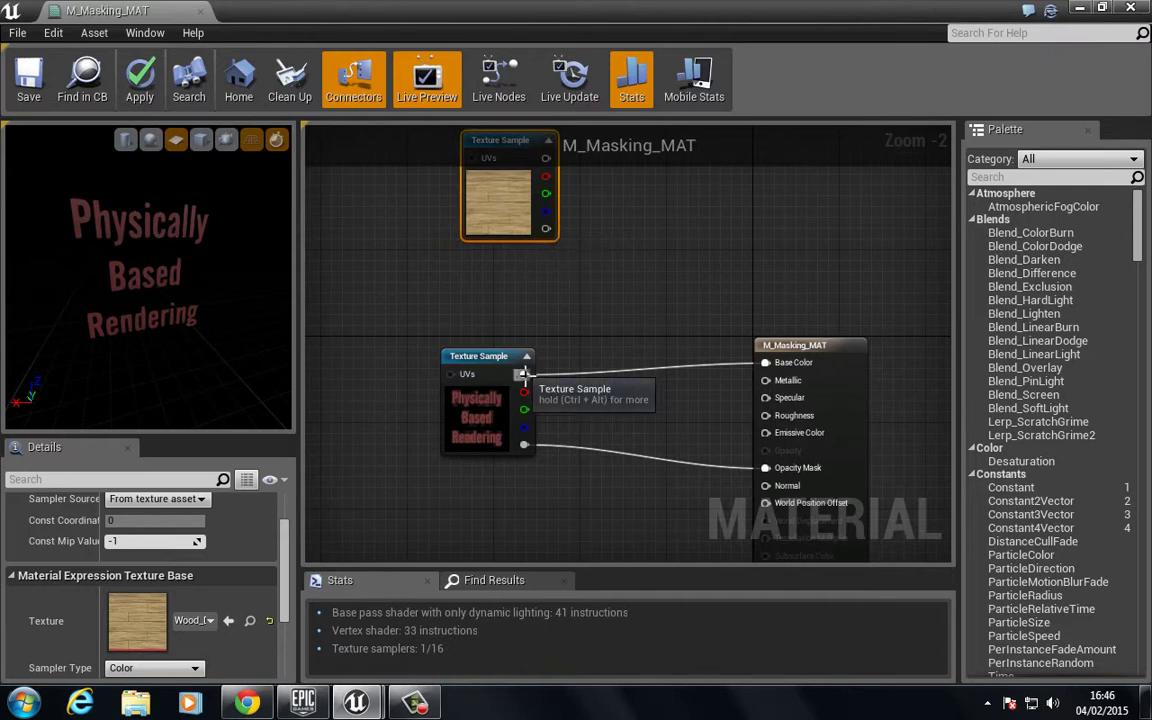
Disconnect the PBR texture sample from Base Color and Opacity Mask, and move the wood texture sample closer above it.
{"action": "right_click", "coordinate": [522, 374]}
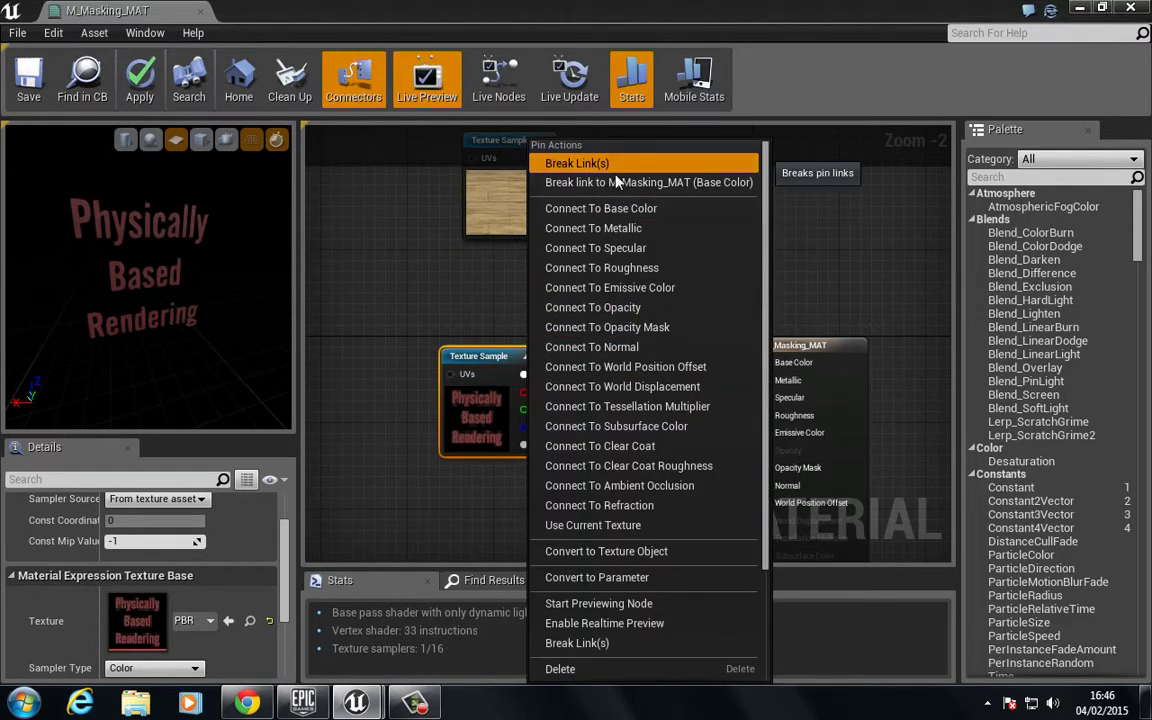
{"action": "left_click", "coordinate": [615, 180]}
{"action": "right_click", "coordinate": [522, 446]}
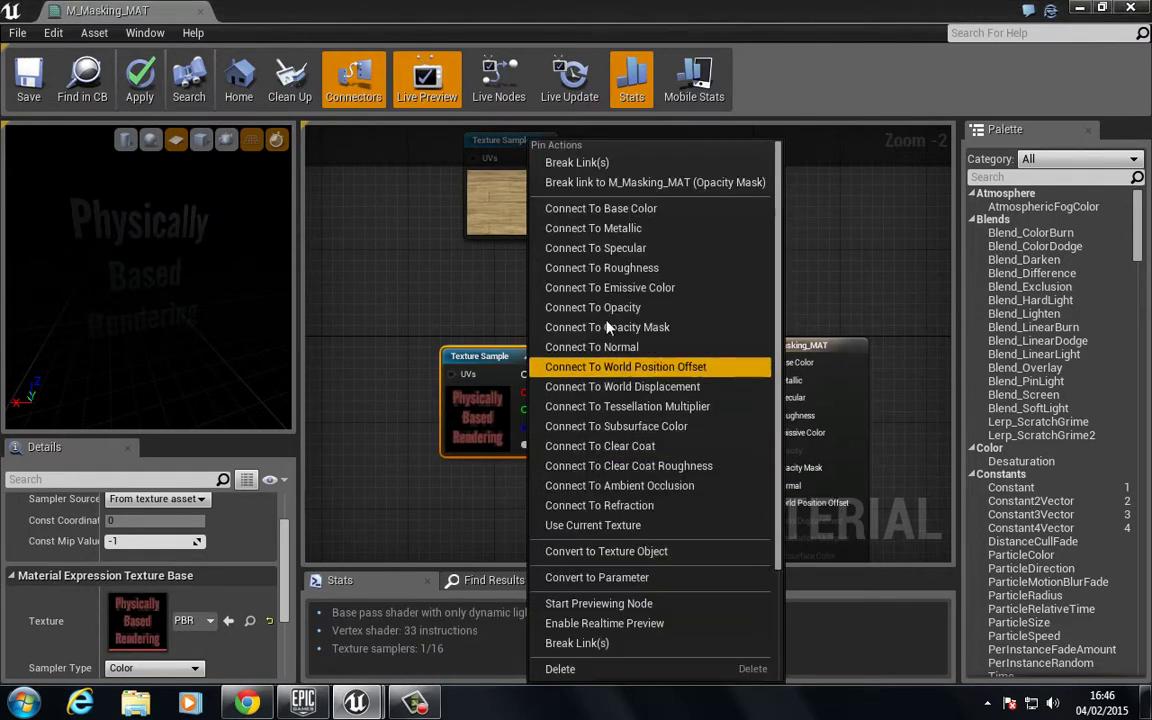
{"action": "left_click", "coordinate": [613, 163]}
{"action": "left_click_drag", "start_coordinate": [518, 203], "coordinate": [482, 246]}
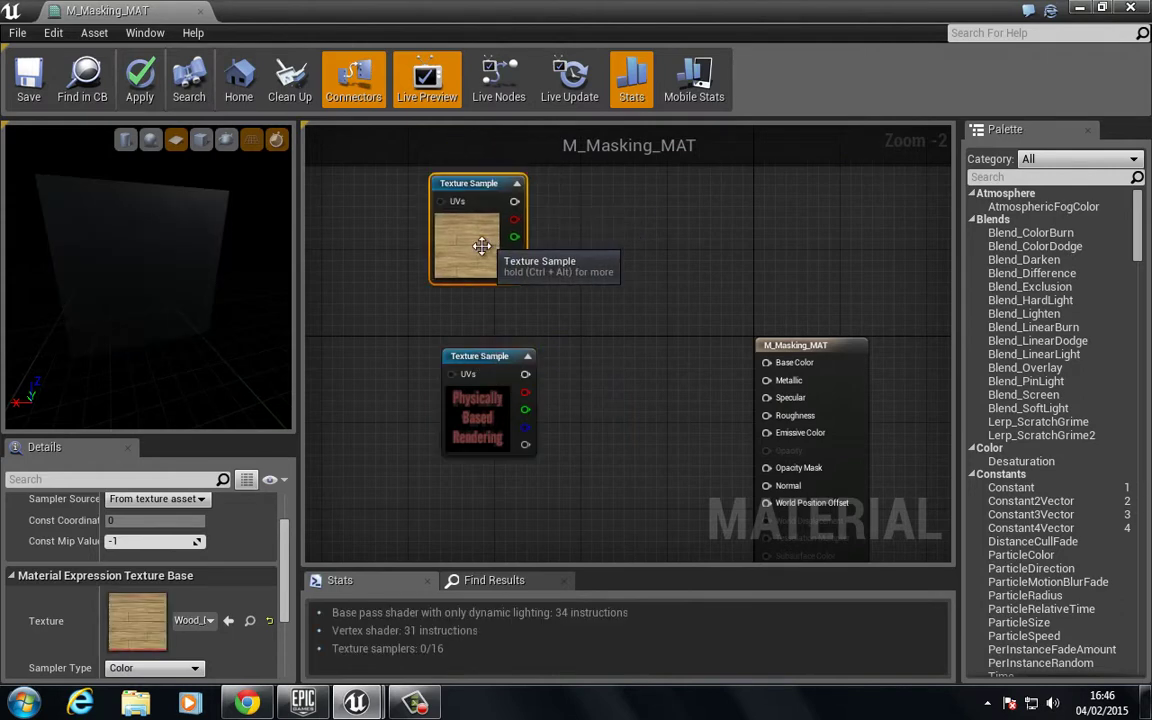
Set the material's Blend Mode to Opaque.
{"action": "left_click", "coordinate": [384, 441]}
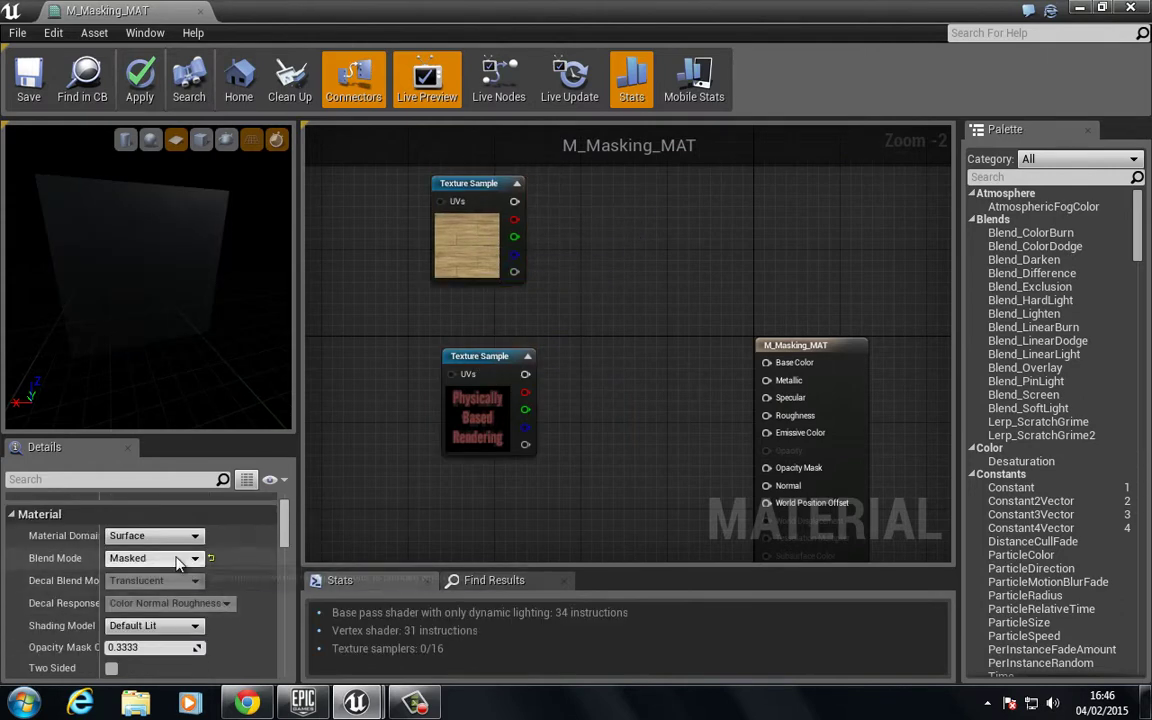
{"action": "left_click", "coordinate": [179, 564]}
{"action": "left_click", "coordinate": [163, 578]}
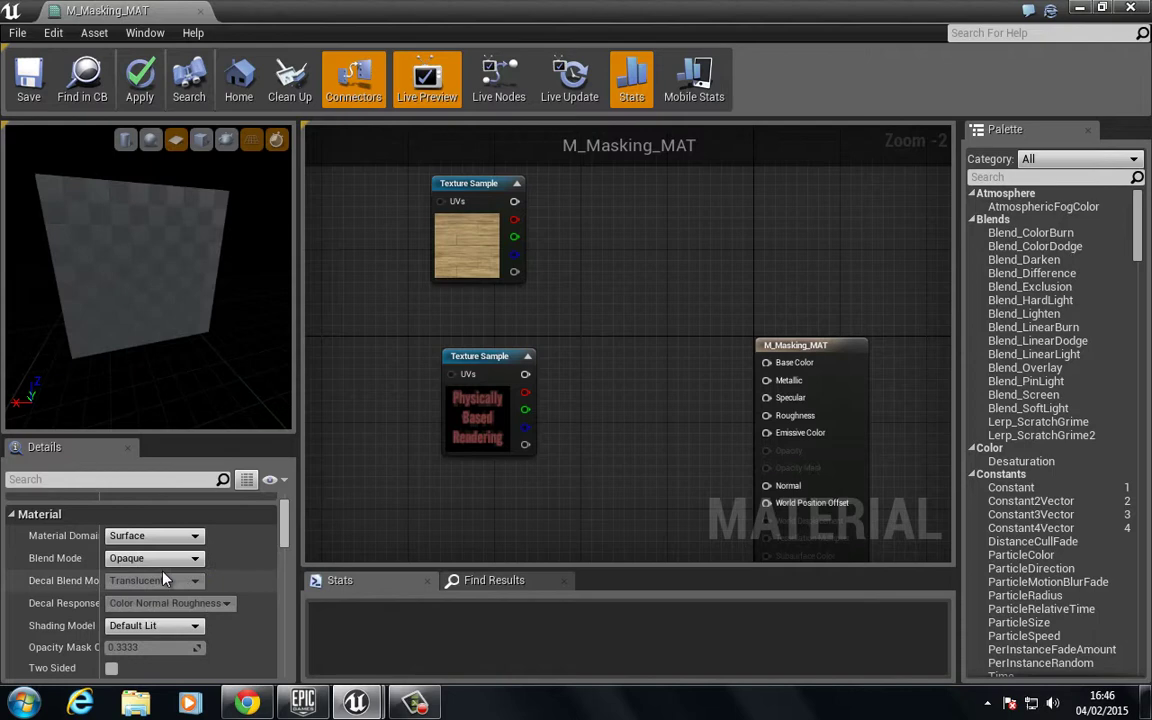
Move both texture samples farther from the material node and add a LinearInterpolate node in the space between.
{"action": "right_click_drag", "start_coordinate": [557, 323], "coordinate": [559, 345]}
{"action": "scroll", "coordinate": [497, 356], "scroll_direction": "down", "scroll_amount": 2}
{"action": "left_click_drag", "start_coordinate": [489, 296], "coordinate": [459, 303]}
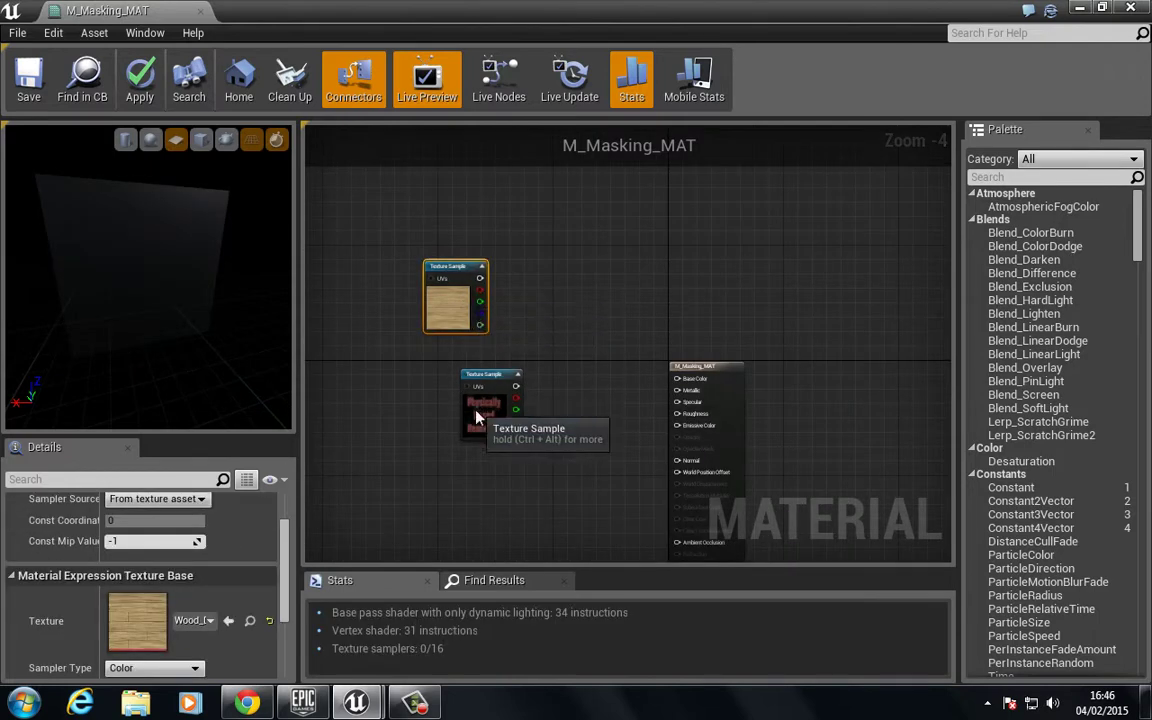
{"action": "left_click_drag", "start_coordinate": [477, 418], "coordinate": [434, 418]}
{"action": "left_click", "coordinate": [556, 352]}
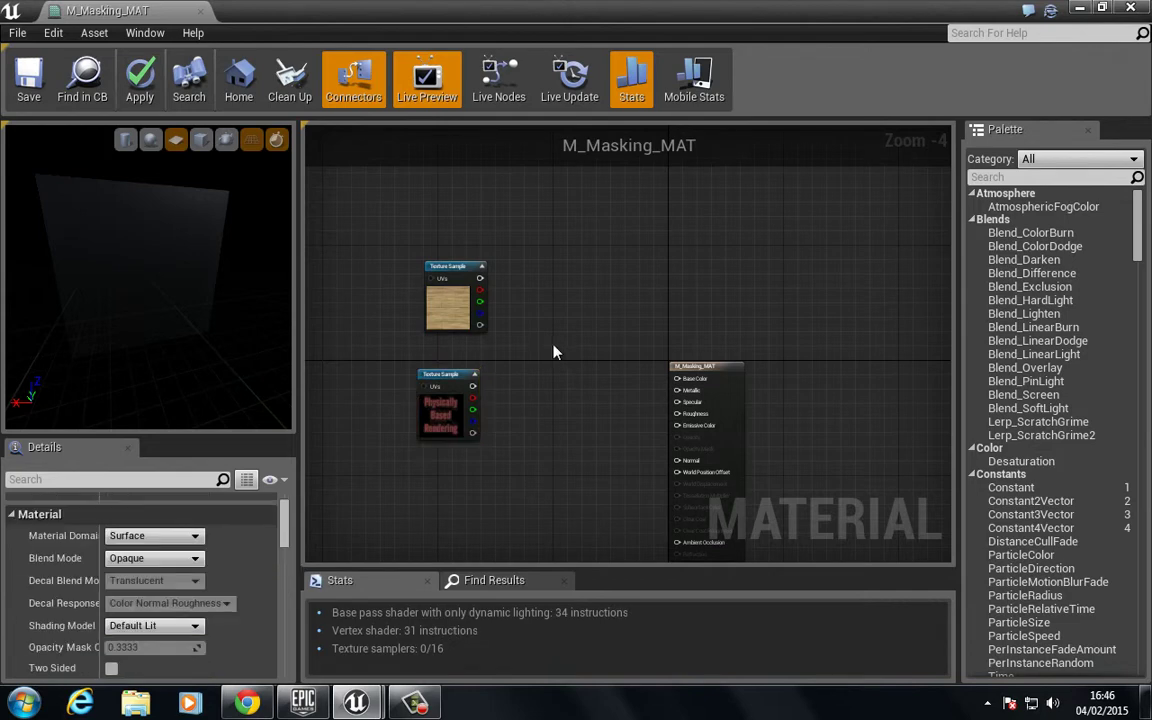
{"action": "scroll", "coordinate": [527, 347], "scroll_direction": "up", "scroll_amount": 2}
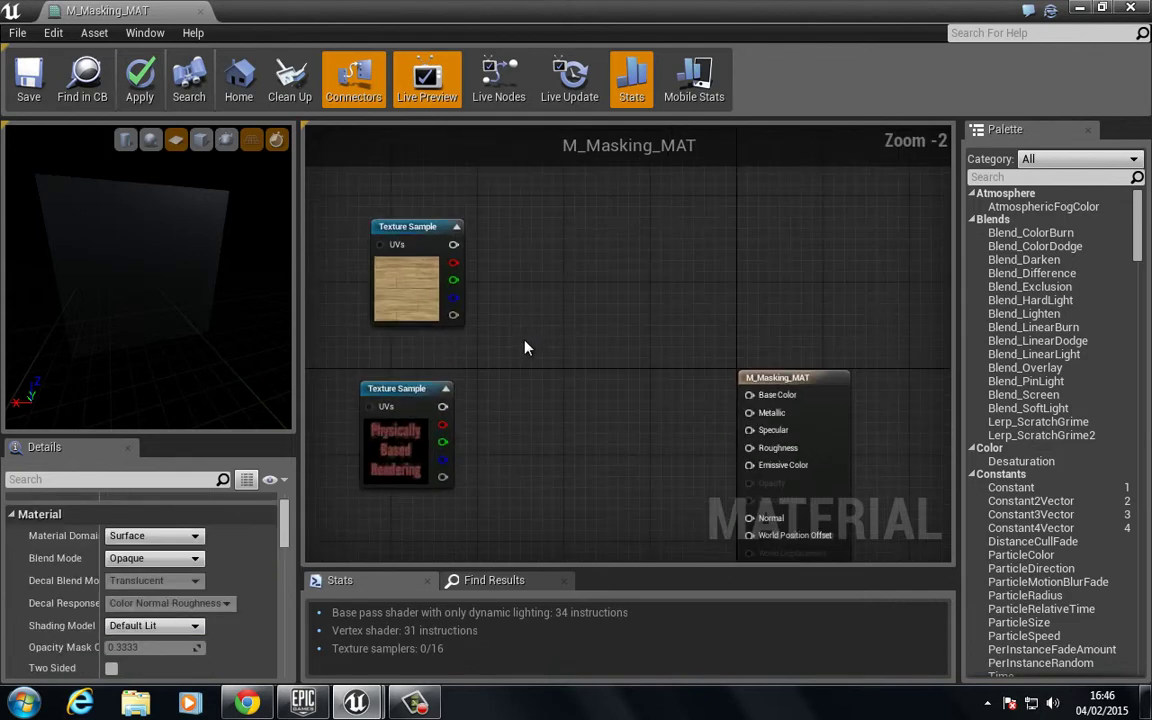
{"action": "left_click", "coordinate": [533, 331]}
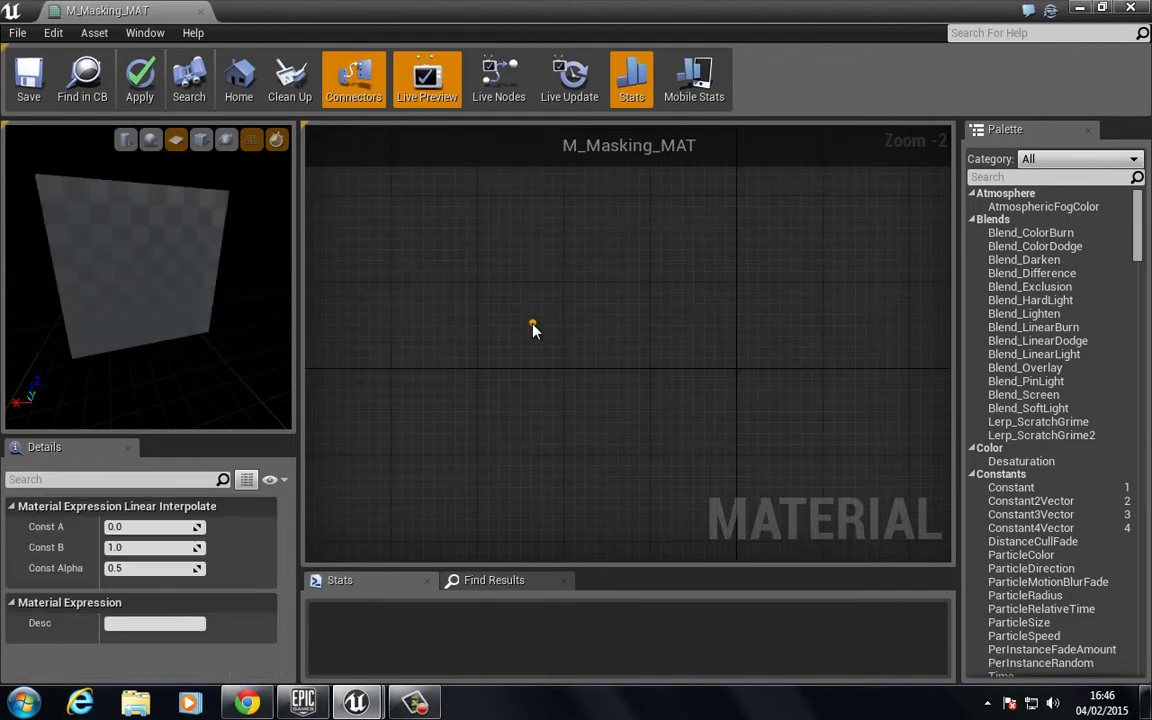
{"action": "right_click", "coordinate": [547, 221]}
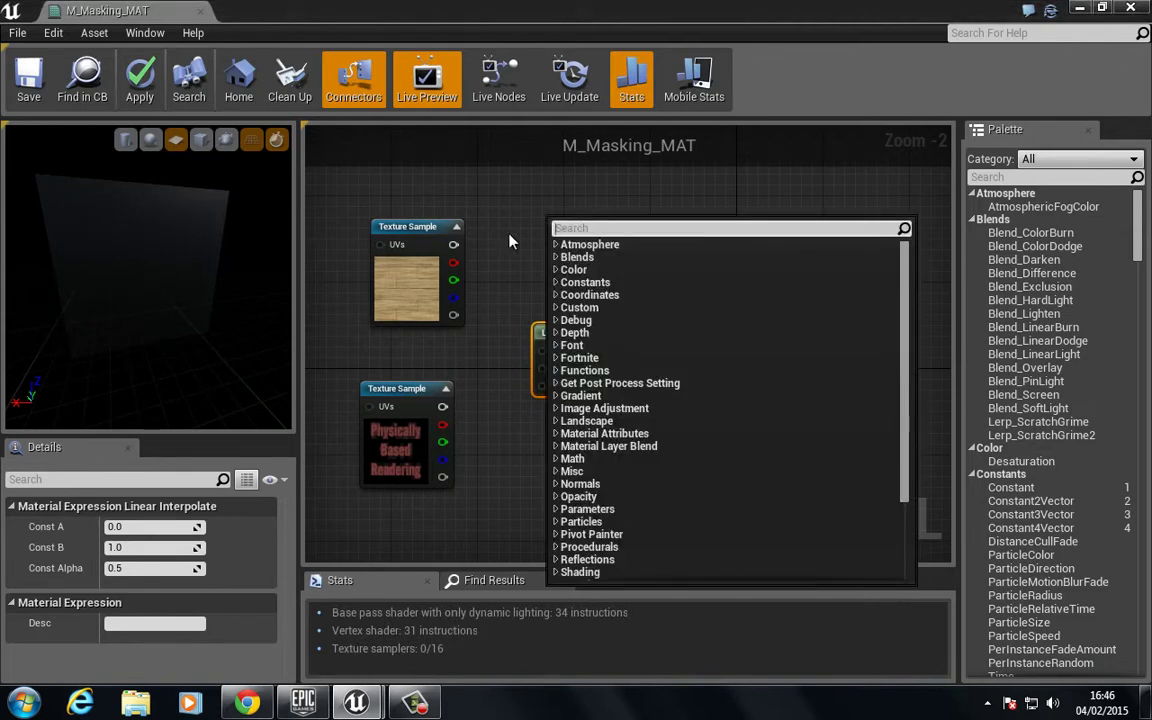
{"action": "type", "text": "li"}
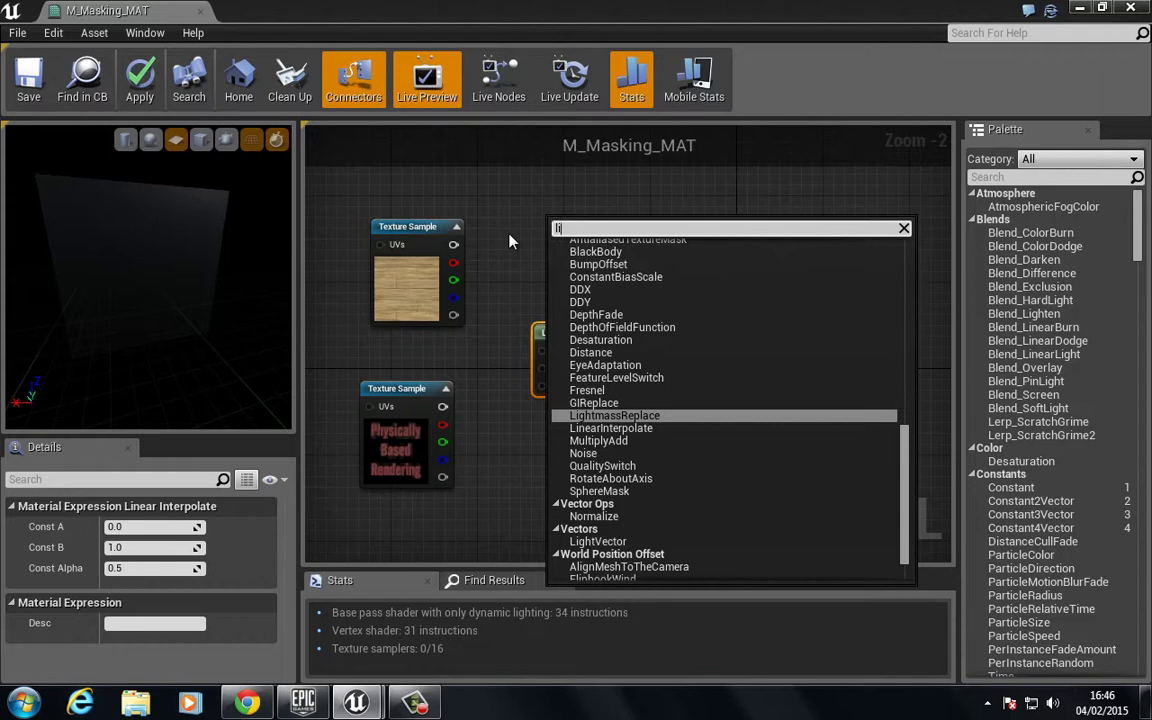
{"action": "key", "text": "BackSpace"}
{"action": "key", "text": "BackSpace"}
{"action": "left_click", "coordinate": [509, 241]}
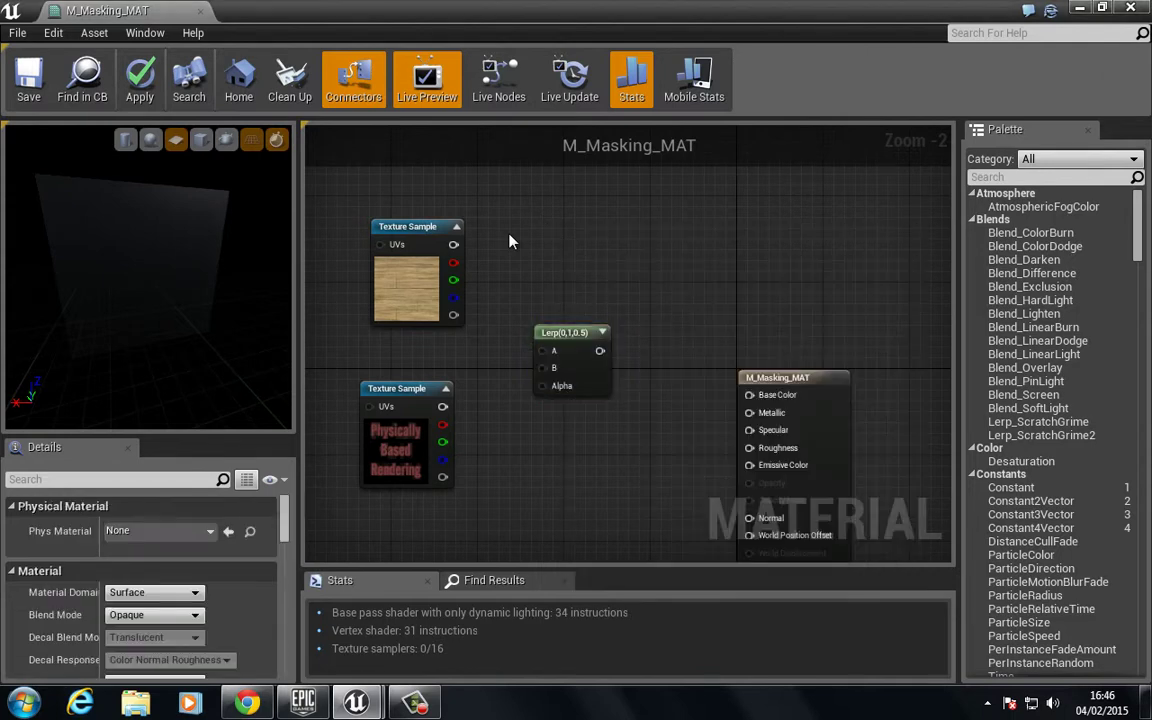
Connect the wood texture's colour output to the Lerp's A input and the PBR texture's colour output to B.
{"action": "left_click_drag", "start_coordinate": [543, 351], "coordinate": [403, 236]}
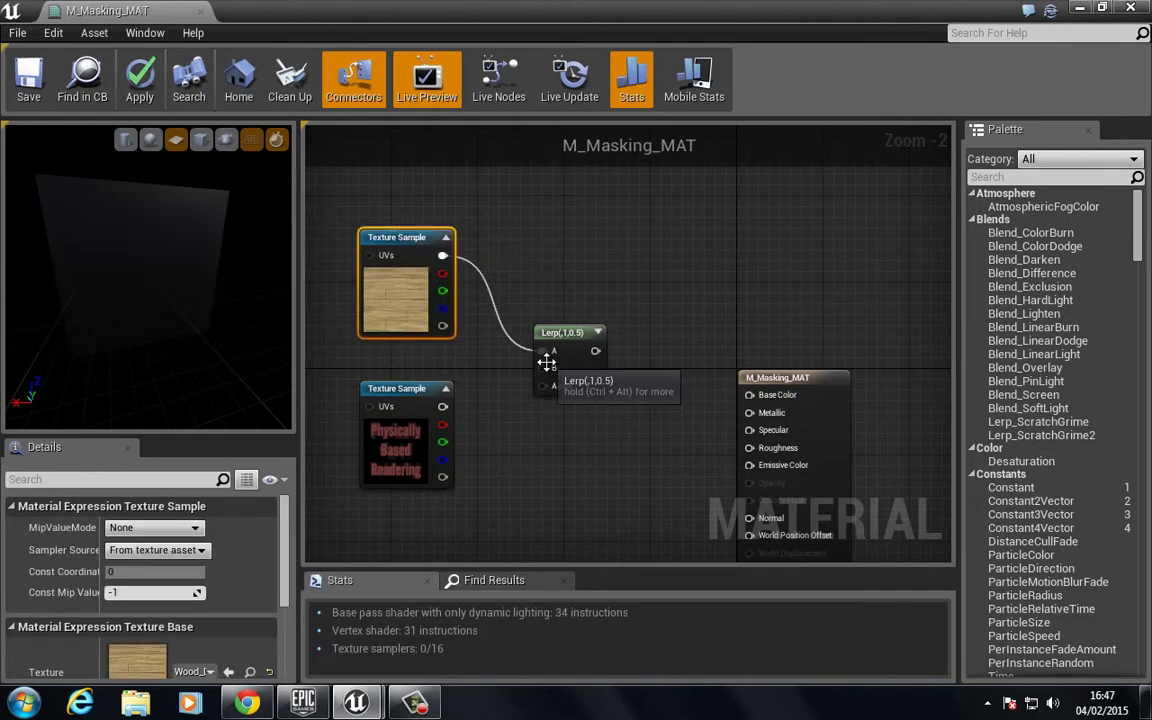
{"action": "left_click_drag", "start_coordinate": [545, 368], "coordinate": [447, 410]}
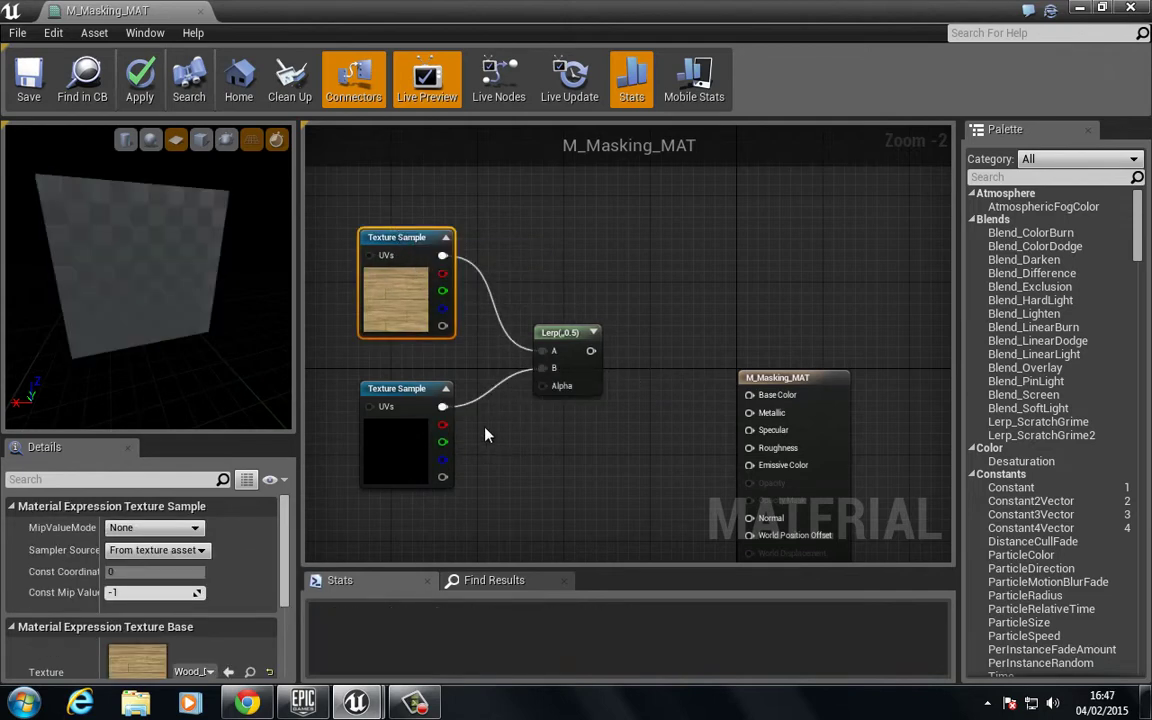
{"action": "left_click", "coordinate": [515, 425]}
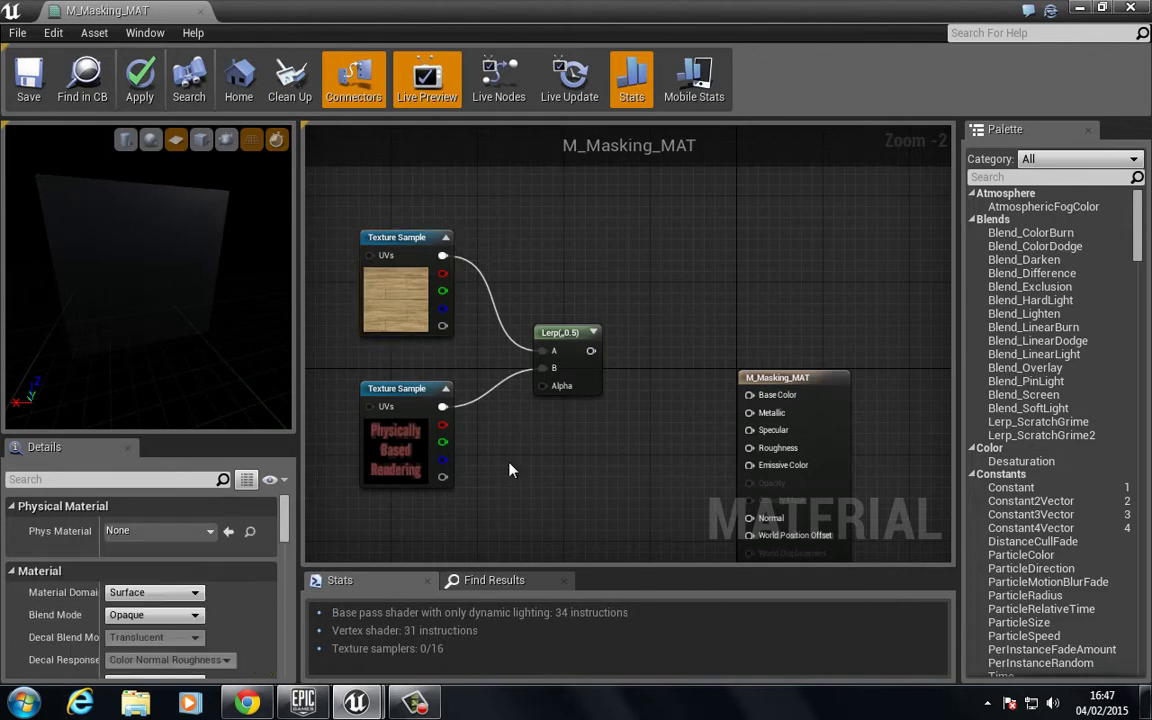
{"action": "right_click_drag", "start_coordinate": [515, 425], "coordinate": [578, 302]}
Connect the Lerp output to Base Color and the PBR texture's alpha output to the Lerp's Alpha, and check the preview.
{"action": "left_click_drag", "start_coordinate": [605, 241], "coordinate": [766, 287]}
{"action": "left_click_drag", "start_coordinate": [235, 301], "coordinate": [115, 283]}
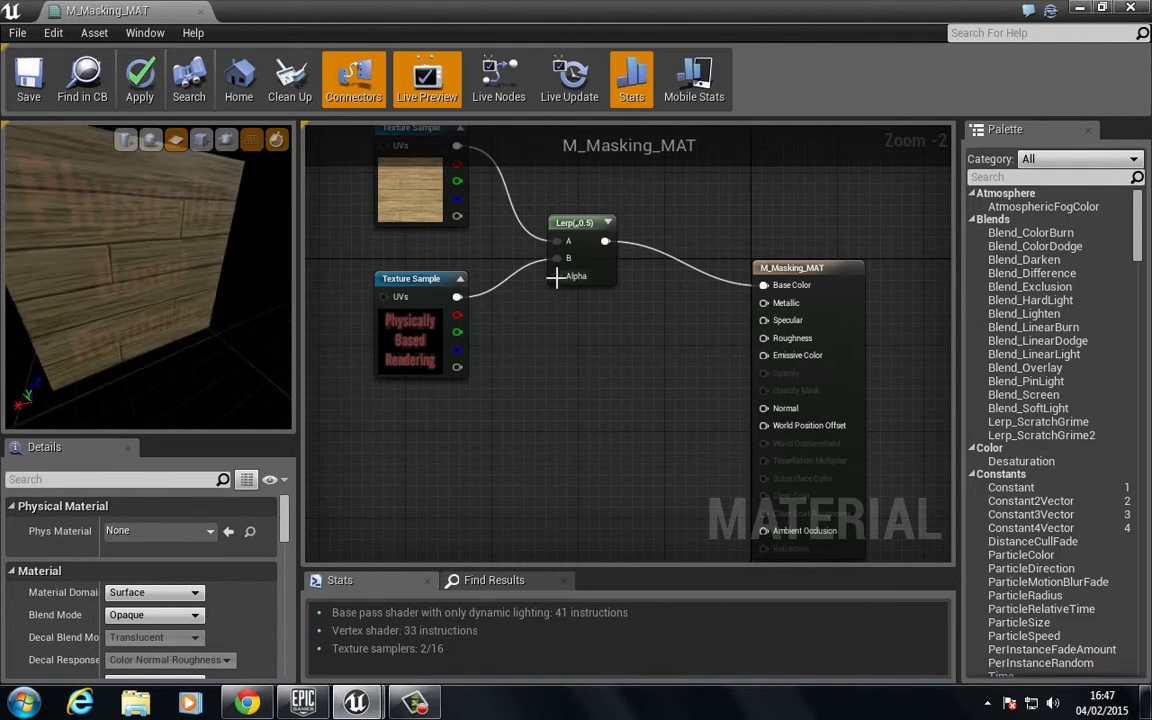
{"action": "left_click_drag", "start_coordinate": [555, 277], "coordinate": [457, 366]}
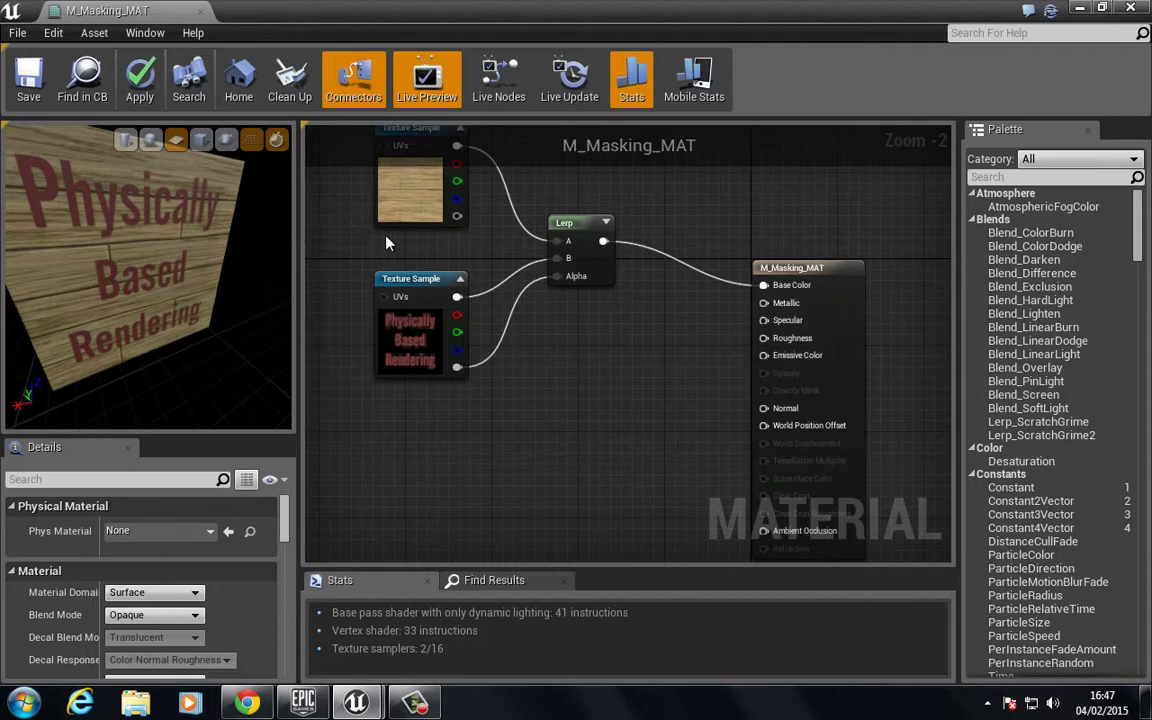
{"action": "right_click_drag", "start_coordinate": [506, 238], "coordinate": [531, 323]}
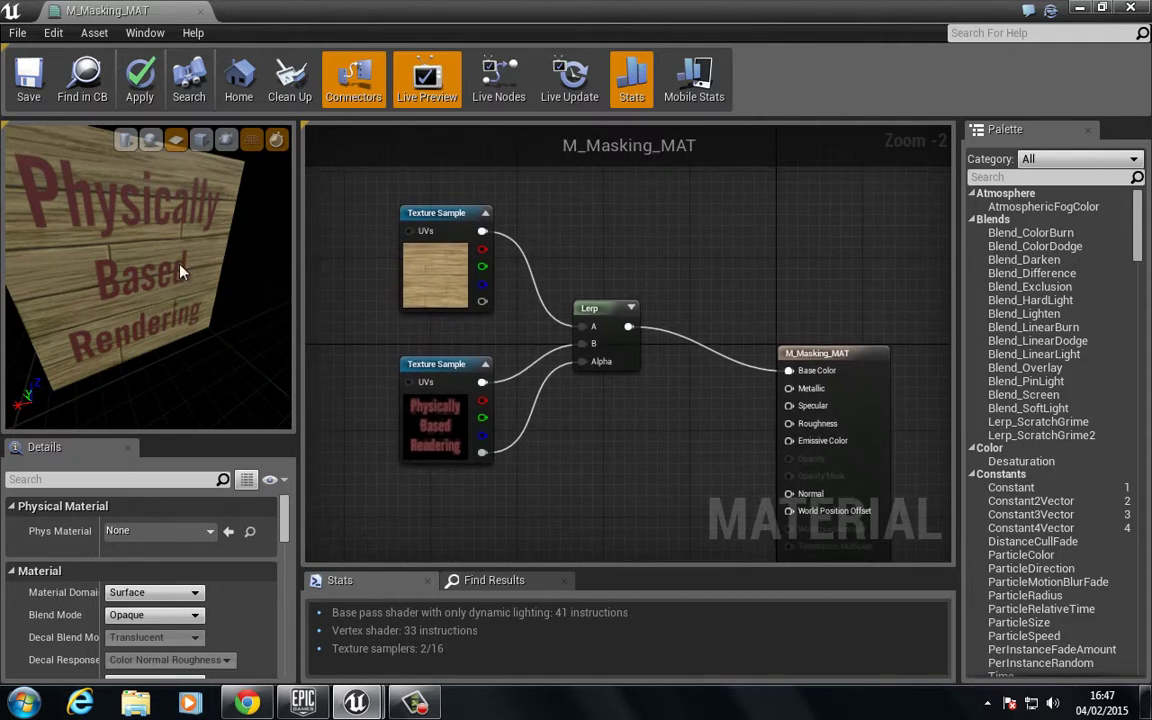
{"action": "left_click_drag", "start_coordinate": [180, 270], "coordinate": [135, 306]}
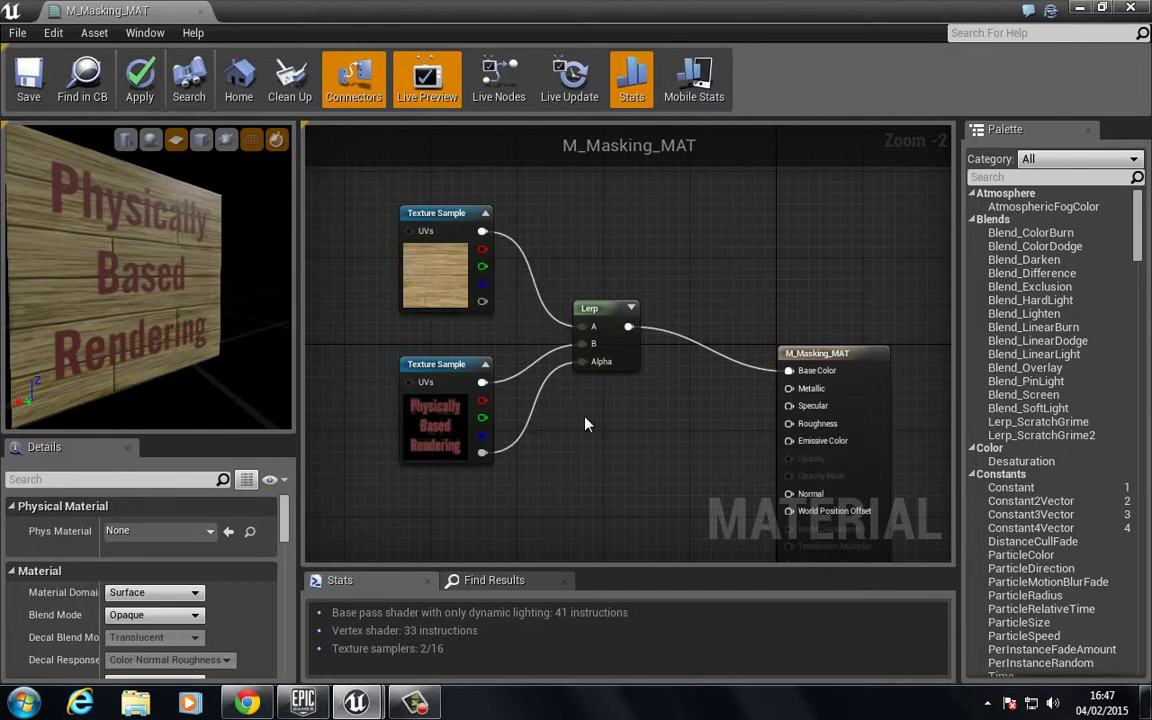
{"action": "mouse_move", "coordinate": [117, 268]}
{"action": "left_mouse_down"}
{"action": "mouse_move", "coordinate": [50, 280]}
{"action": "mouse_move", "coordinate": [248, 296]}
{"action": "mouse_move", "coordinate": [128, 282]}
{"action": "left_mouse_up"}
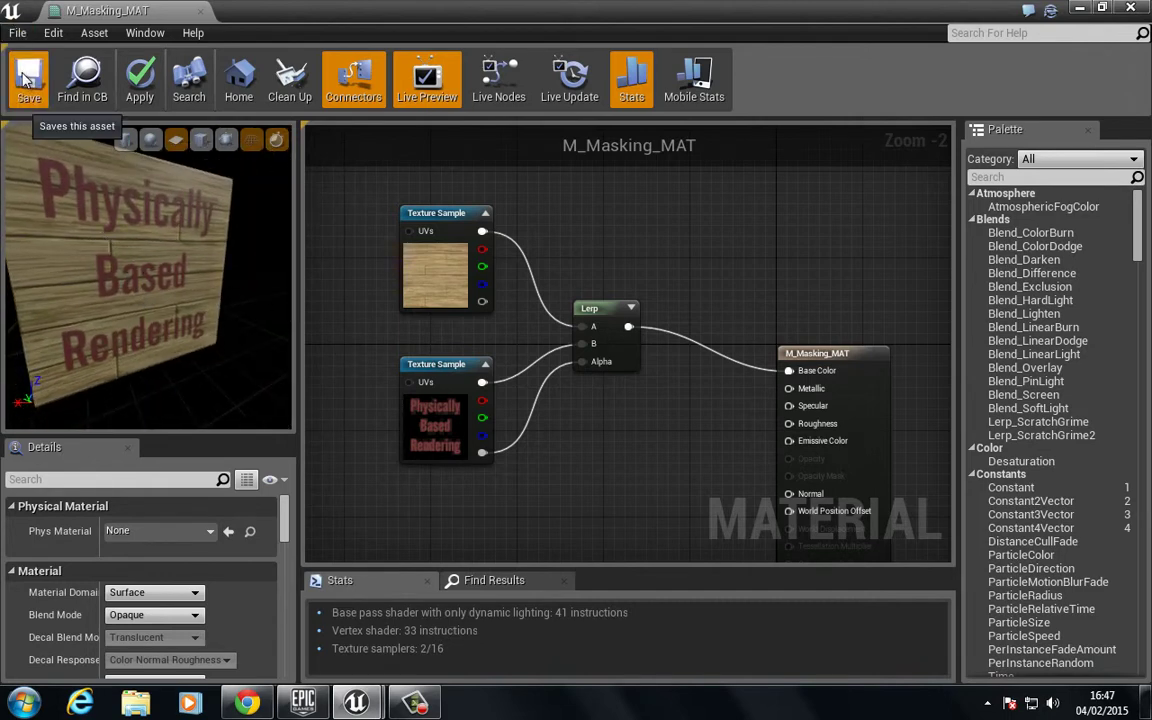
Save the material and inspect it on the Shape_Plane in the level.
{"action": "left_click", "coordinate": [31, 112]}
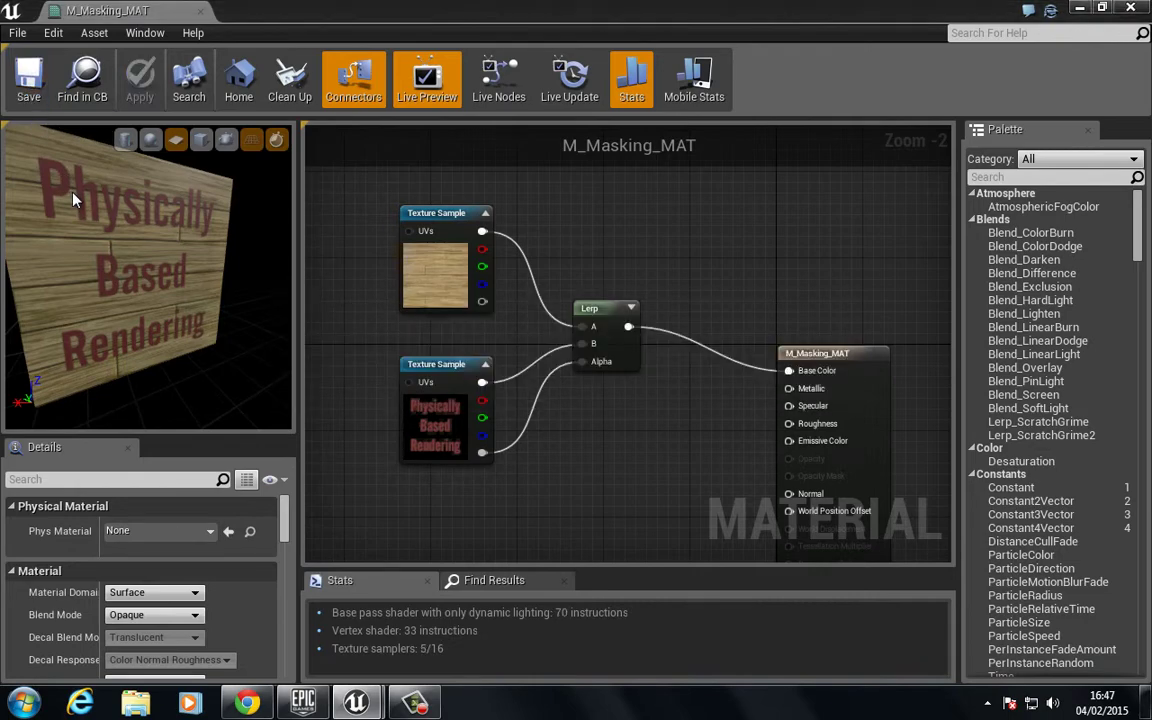
{"action": "left_click_drag", "start_coordinate": [340, 11], "coordinate": [780, 85]}
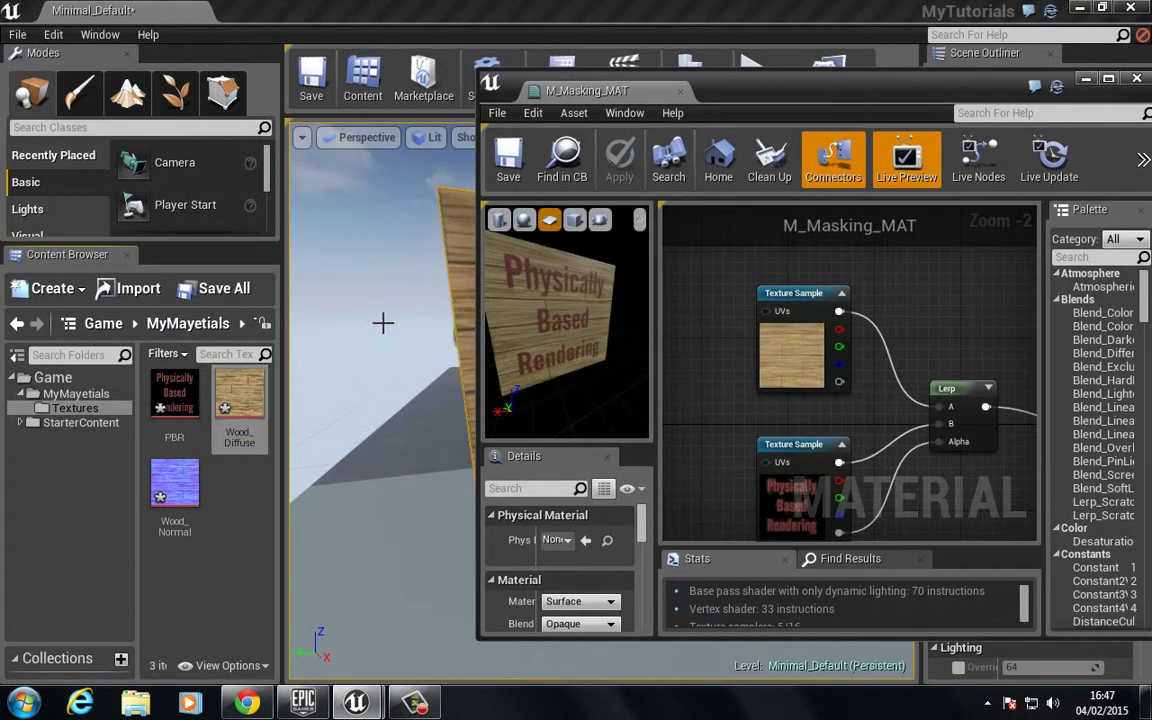
{"action": "left_click_drag", "start_coordinate": [467, 328], "coordinate": [405, 295]}
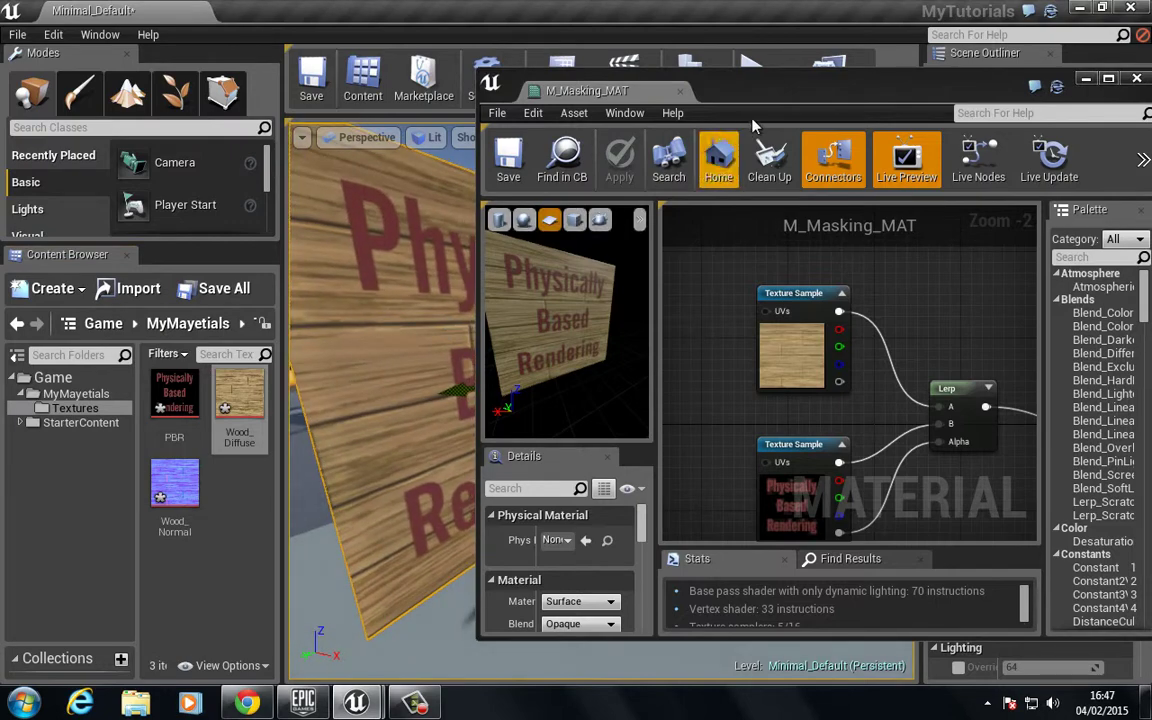
Add the Wood_Normal texture to the graph below the other samples and connect its colour output to the material's Normal input.
{"action": "left_click_drag", "start_coordinate": [783, 94], "coordinate": [564, 0]}
{"action": "right_click_drag", "start_coordinate": [500, 413], "coordinate": [555, 358]}
{"action": "left_click_drag", "start_coordinate": [522, 14], "coordinate": [670, 98]}
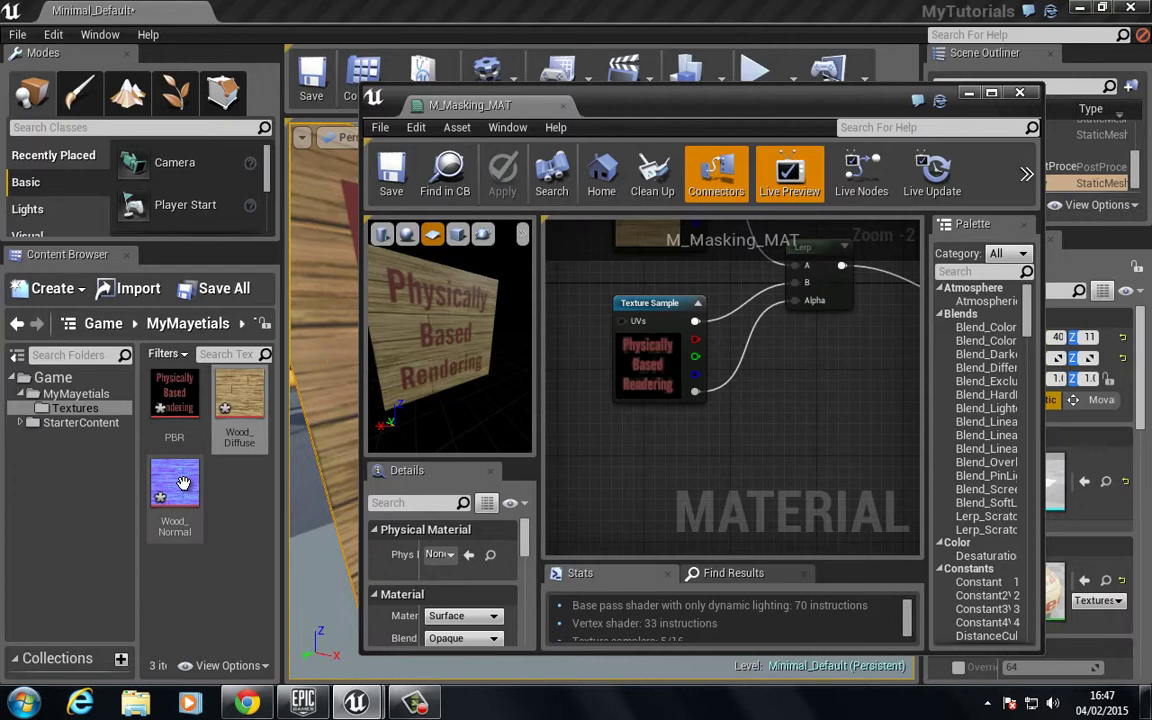
{"action": "left_click_drag", "start_coordinate": [176, 484], "coordinate": [646, 477]}
{"action": "double_click", "coordinate": [626, 95]}
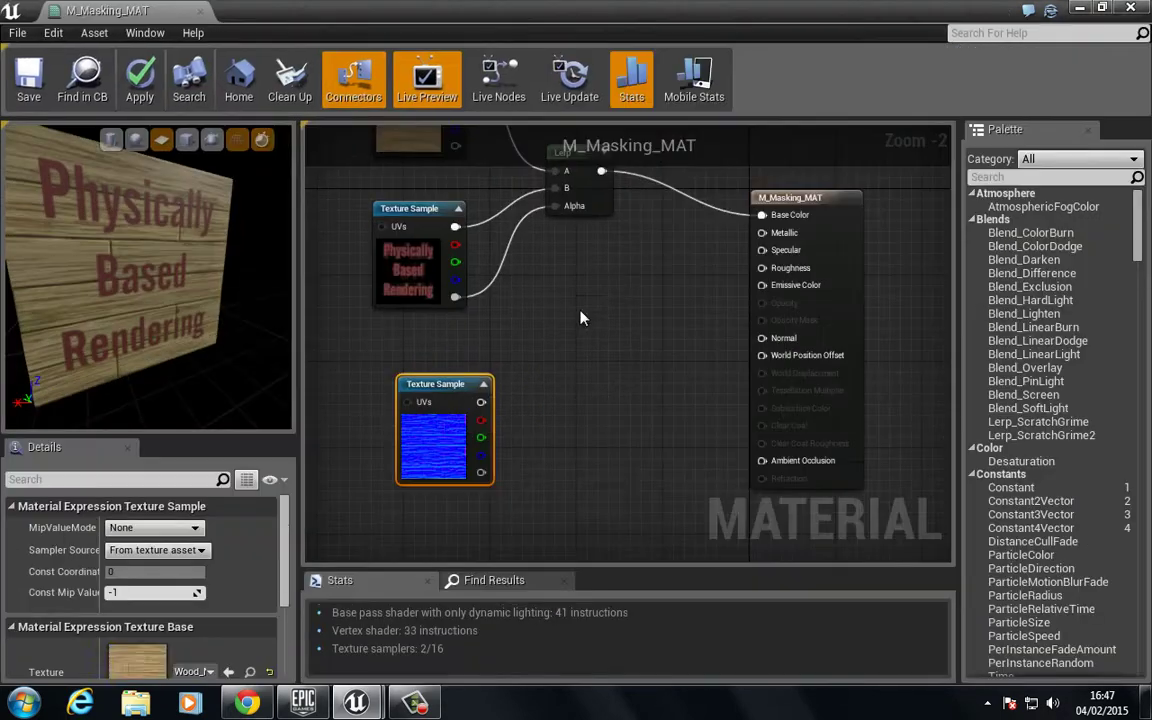
{"action": "left_click_drag", "start_coordinate": [762, 338], "coordinate": [481, 403]}
{"action": "left_click_drag", "start_coordinate": [77, 237], "coordinate": [110, 250]}
Select the wood diffuse texture sample and examine the wood planks on the preview plane.
{"action": "right_click_drag", "start_coordinate": [451, 162], "coordinate": [458, 374]}
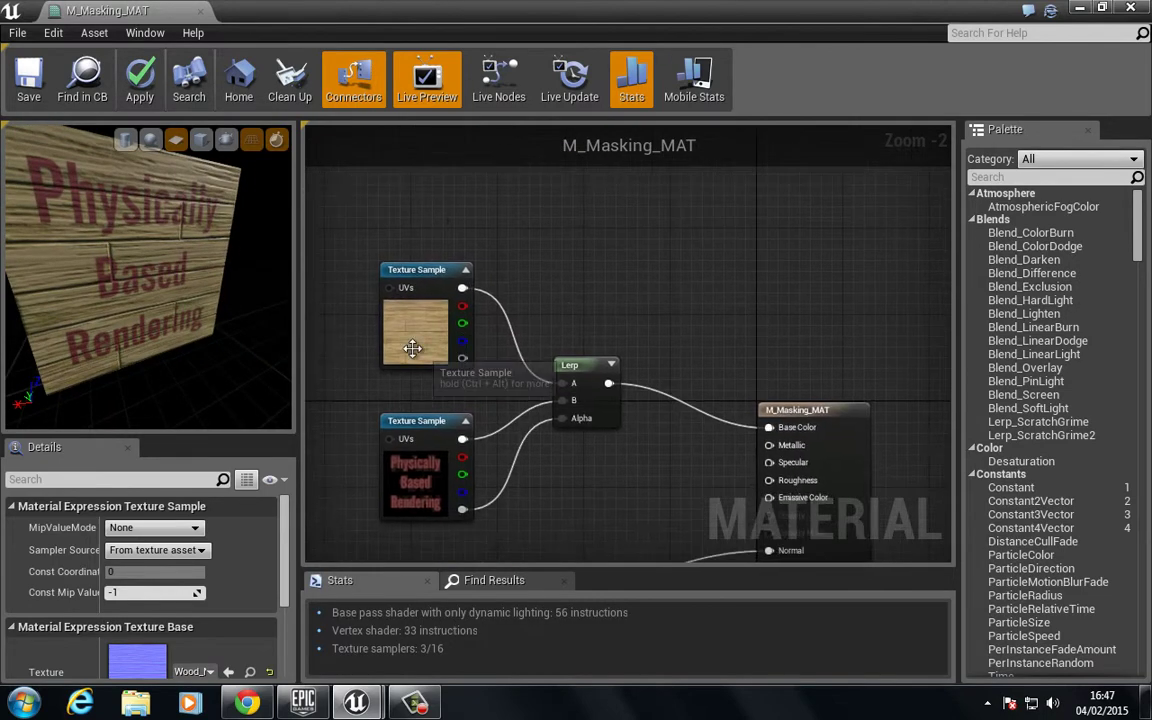
{"action": "left_click", "coordinate": [412, 348]}
{"action": "right_click_drag", "start_coordinate": [113, 207], "coordinate": [141, 252]}
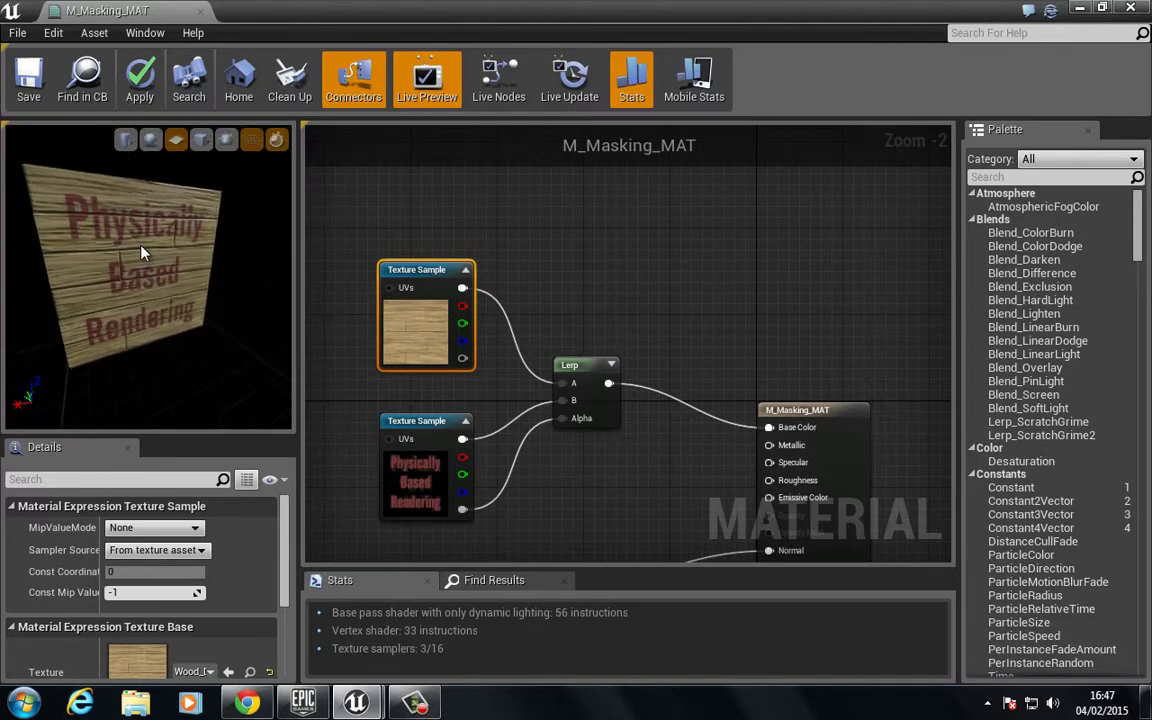
{"action": "left_click_drag", "start_coordinate": [141, 253], "coordinate": [168, 254]}
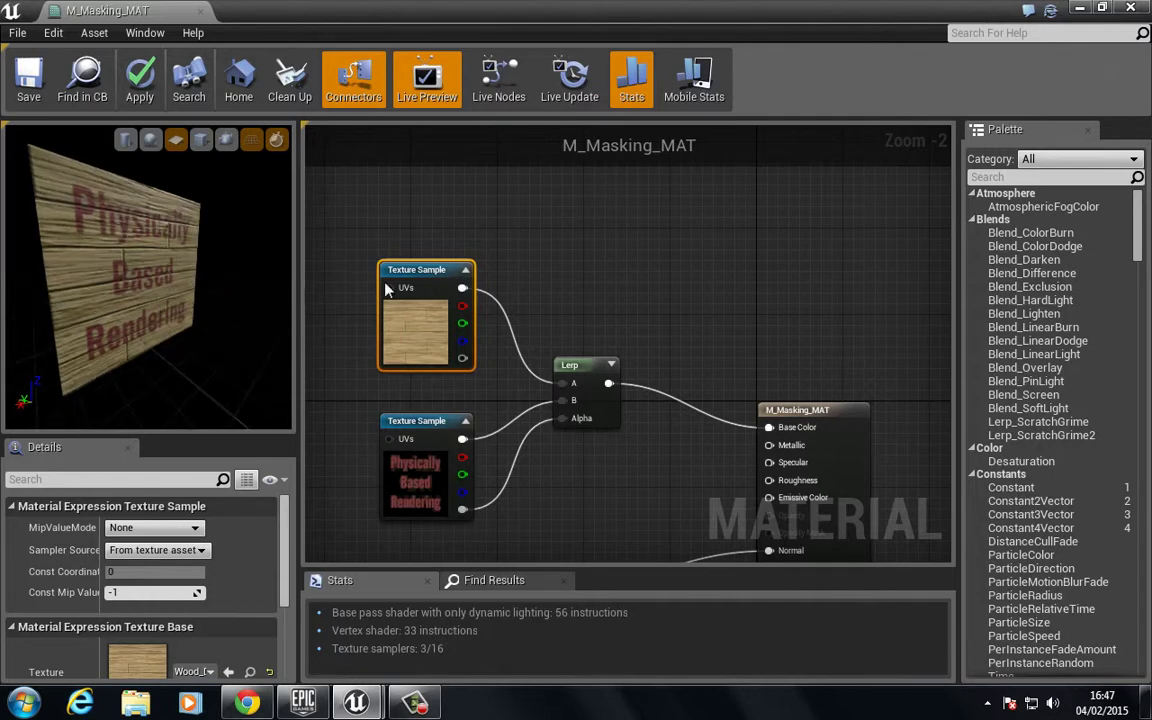
{"action": "right_click_drag", "start_coordinate": [351, 327], "coordinate": [368, 301]}
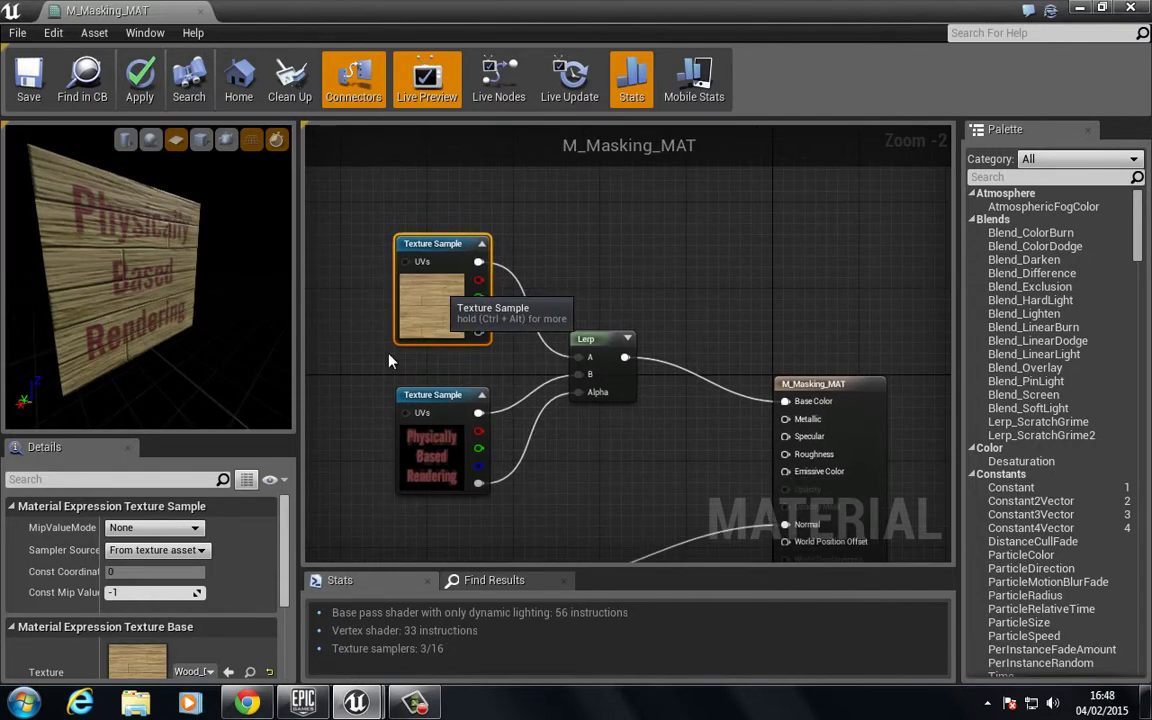
{"action": "left_click", "coordinate": [428, 352]}
{"action": "left_click", "coordinate": [432, 311]}
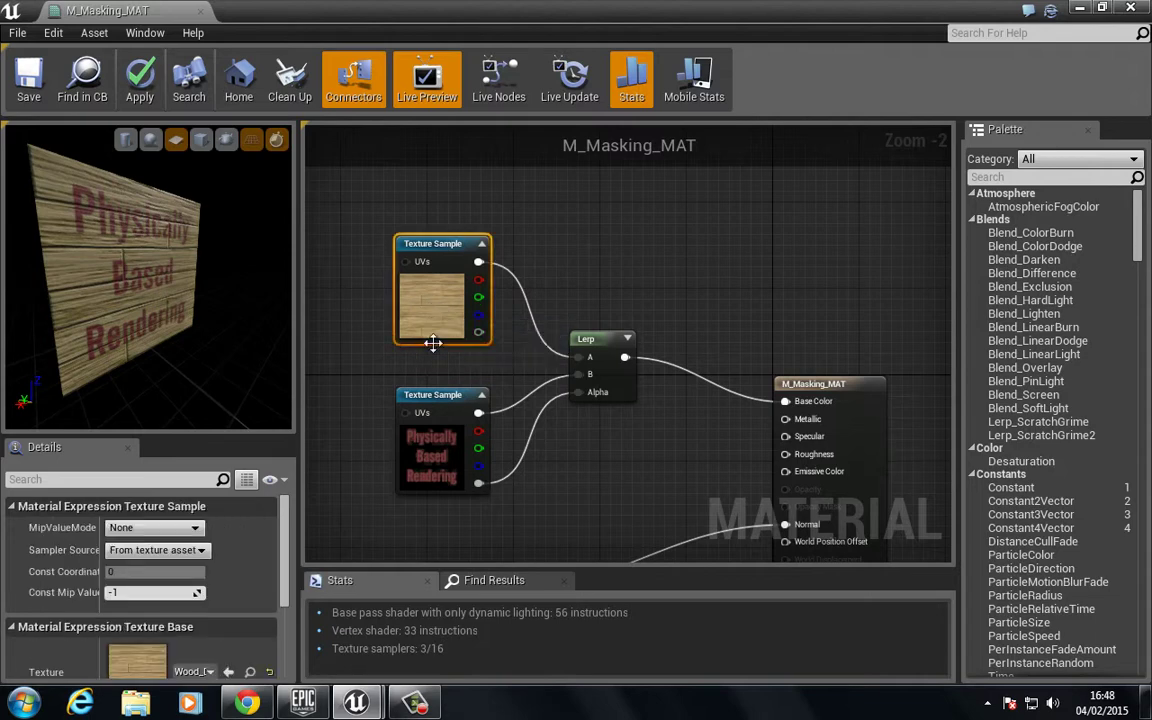
{"action": "left_click_drag", "start_coordinate": [284, 301], "coordinate": [162, 264]}
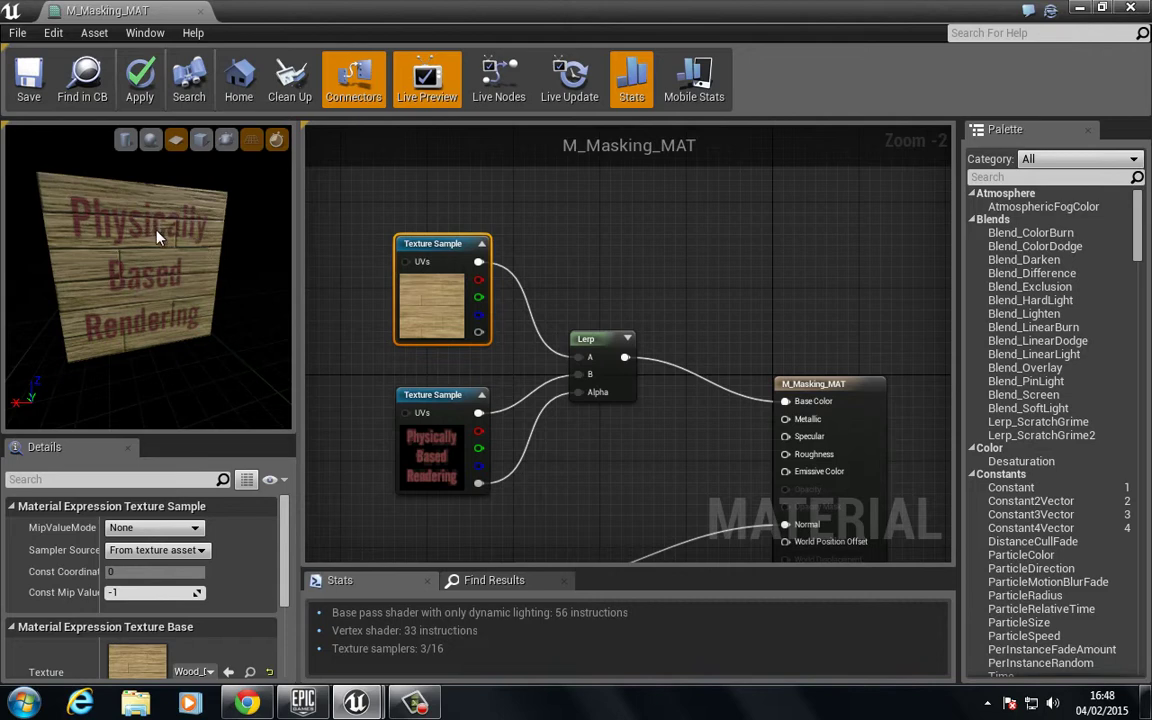
Move the wood and text texture samples together with their Lerp up and away from the material node.
{"action": "scroll", "coordinate": [415, 280], "scroll_direction": "down", "scroll_amount": 2}
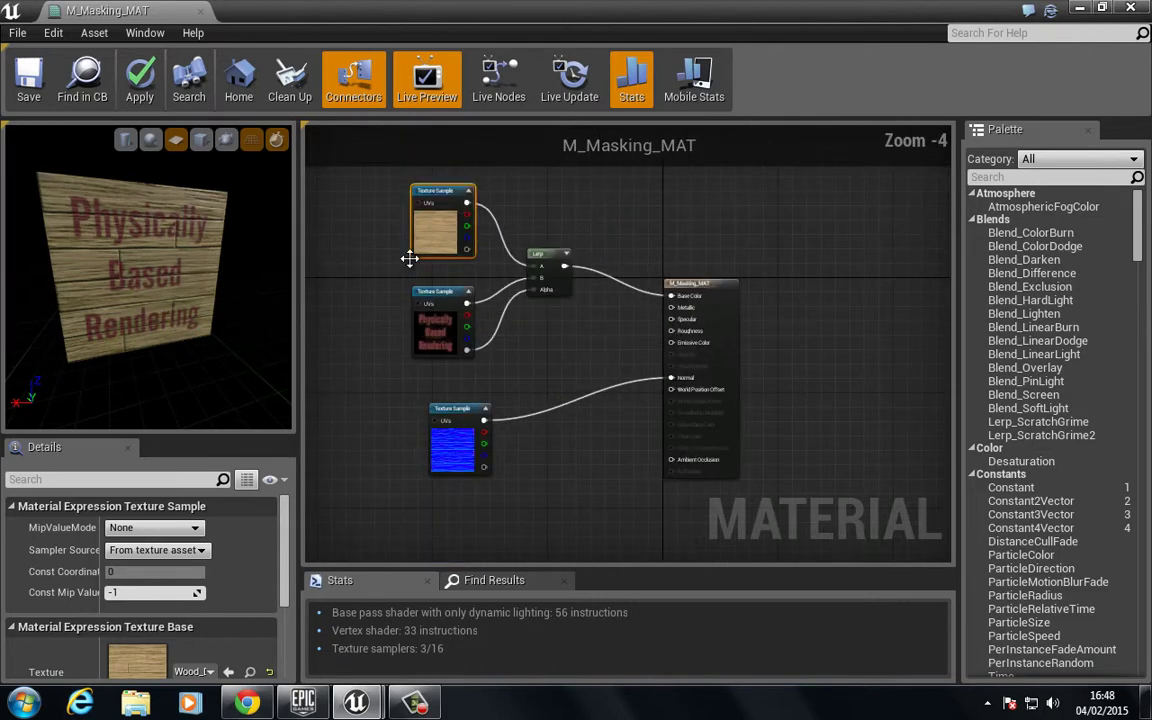
{"action": "left_click_drag", "start_coordinate": [358, 190], "coordinate": [585, 347]}
{"action": "right_click_drag", "start_coordinate": [412, 218], "coordinate": [505, 306]}
{"action": "left_click_drag", "start_coordinate": [505, 306], "coordinate": [379, 183]}
{"action": "left_click", "coordinate": [434, 320]}
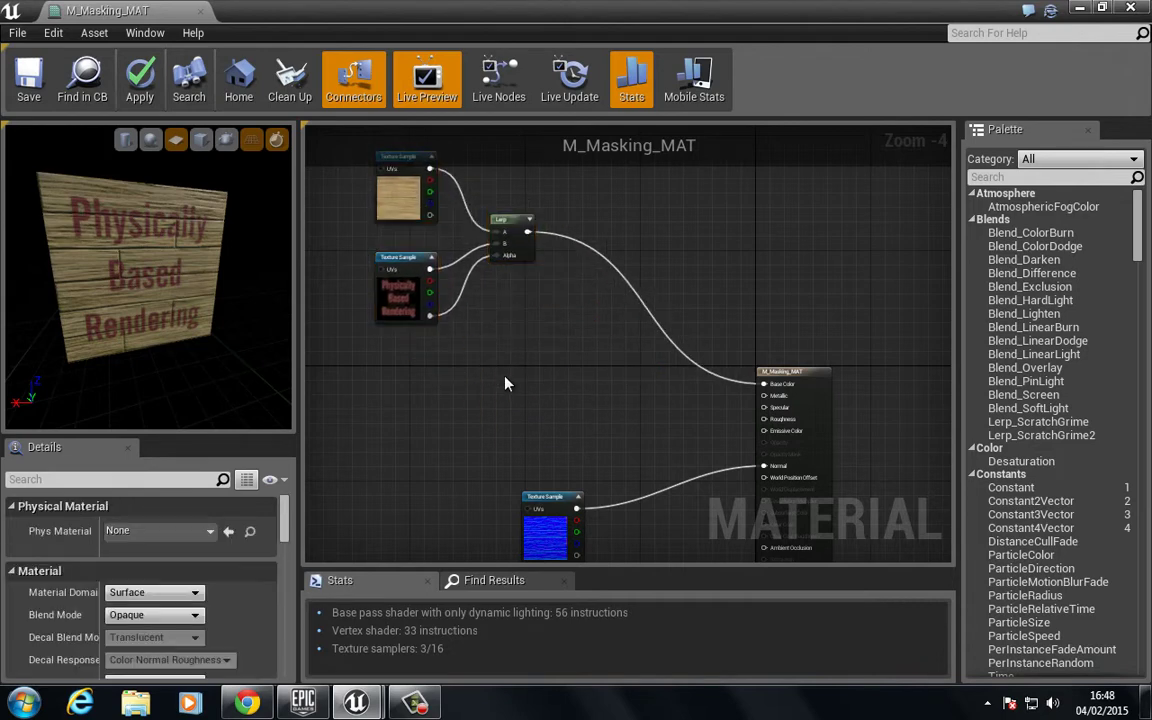
Duplicate the Lerp node and place the copy between the text texture sample and the normal map sample.
{"action": "right_click_drag", "start_coordinate": [487, 386], "coordinate": [532, 379]}
{"action": "left_click", "coordinate": [558, 236]}
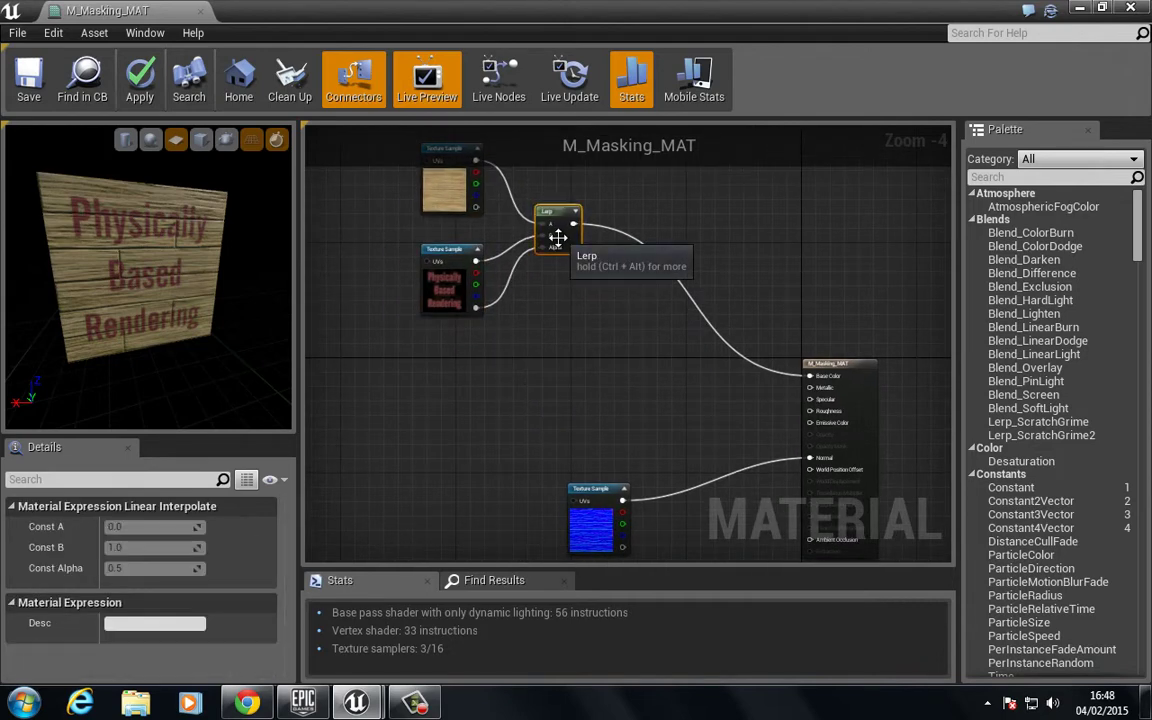
{"action": "key", "text": "ctrl+c"}
{"action": "key", "text": "ctrl+v"}
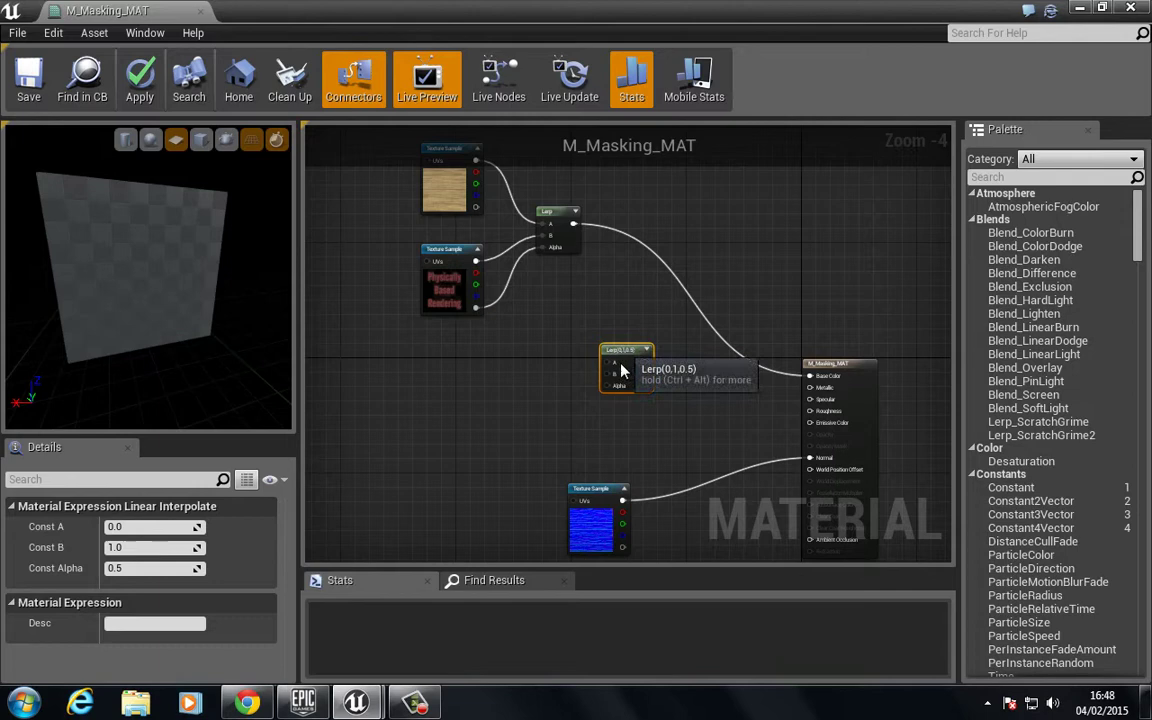
{"action": "left_click_drag", "start_coordinate": [620, 355], "coordinate": [602, 374]}
{"action": "scroll", "coordinate": [530, 376], "scroll_direction": "up", "scroll_amount": 2}
{"action": "right_click_drag", "start_coordinate": [530, 376], "coordinate": [563, 407]}
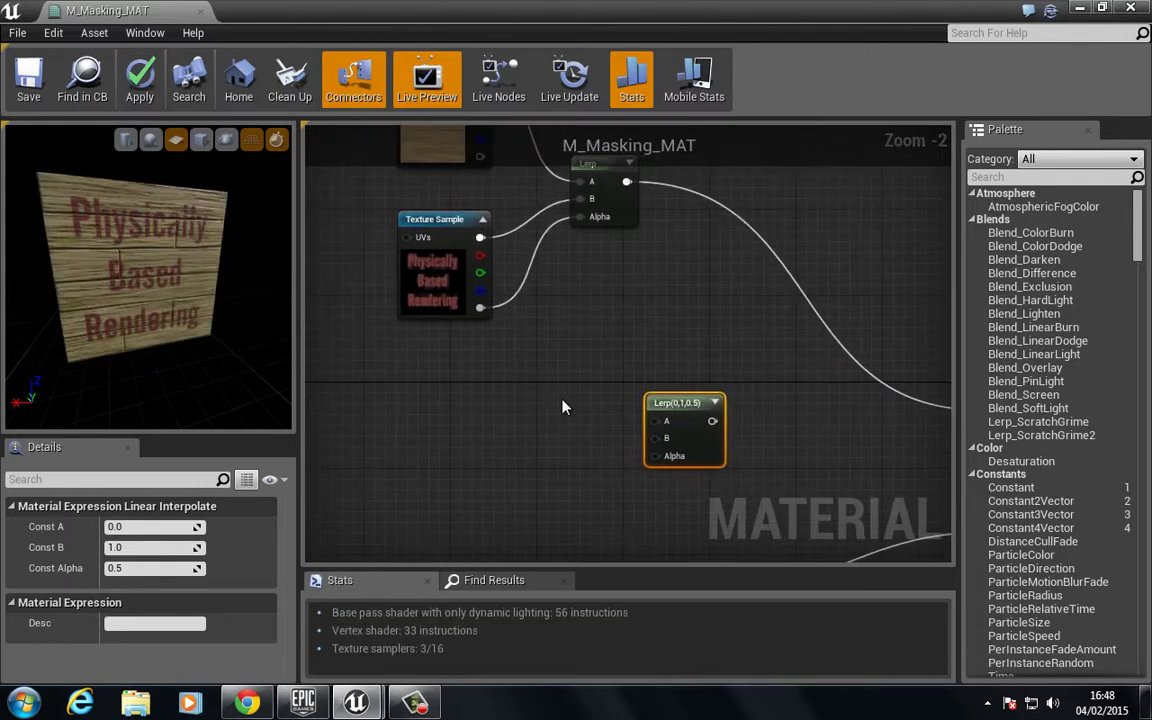
Add a Constant node beside the text texture sample and connect its output to the material's Metallic input.
{"action": "right_click_drag", "start_coordinate": [517, 354], "coordinate": [463, 338]}
{"action": "right_click_drag", "start_coordinate": [395, 387], "coordinate": [315, 336]}
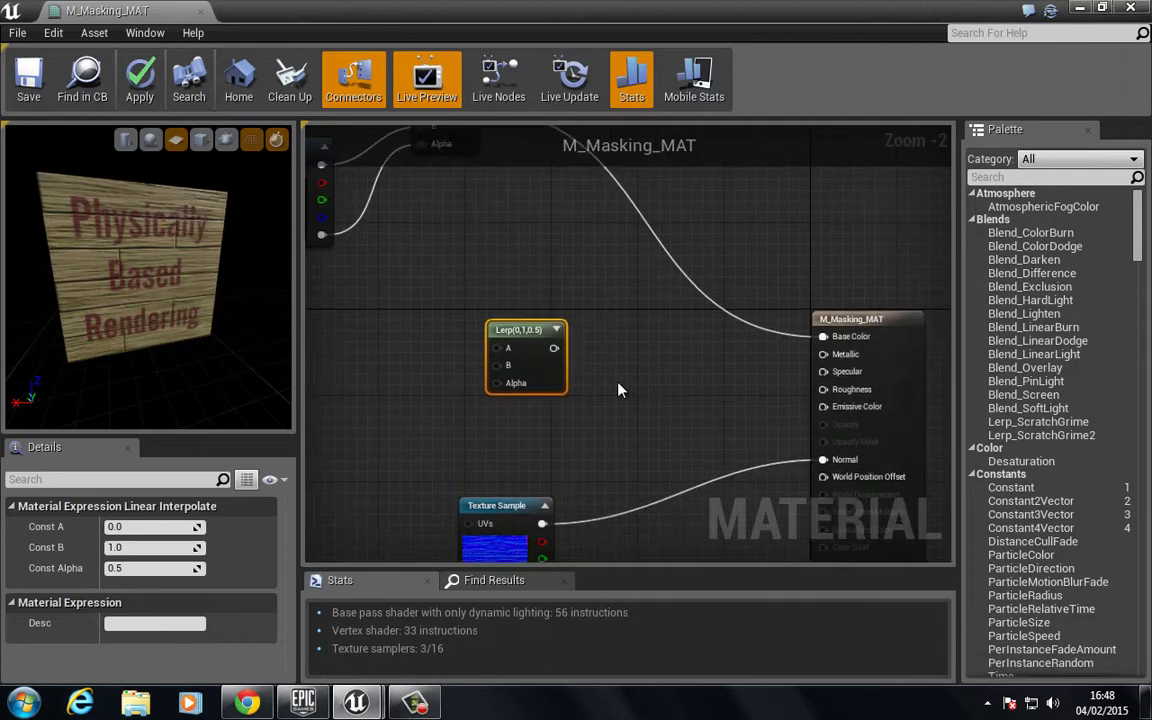
{"action": "right_click_drag", "start_coordinate": [618, 390], "coordinate": [591, 352]}
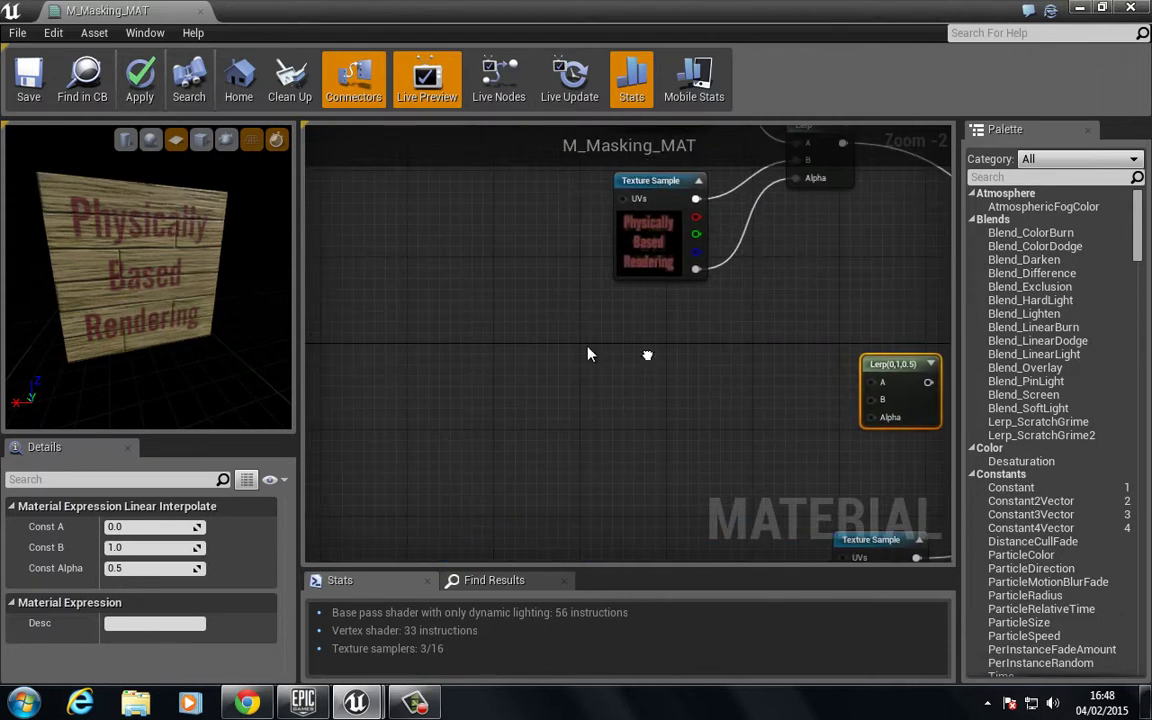
{"action": "left_click", "coordinate": [500, 284]}
{"action": "right_click_drag", "start_coordinate": [585, 347], "coordinate": [490, 365]}
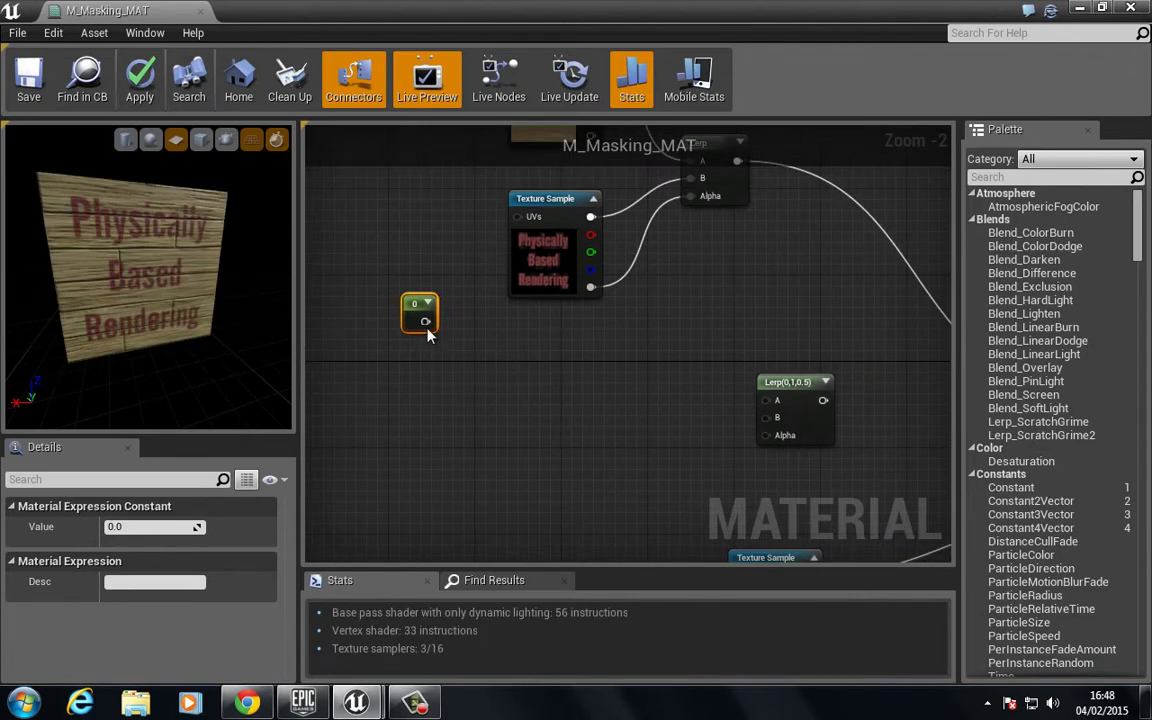
{"action": "left_click_drag", "start_coordinate": [425, 322], "coordinate": [845, 406]}
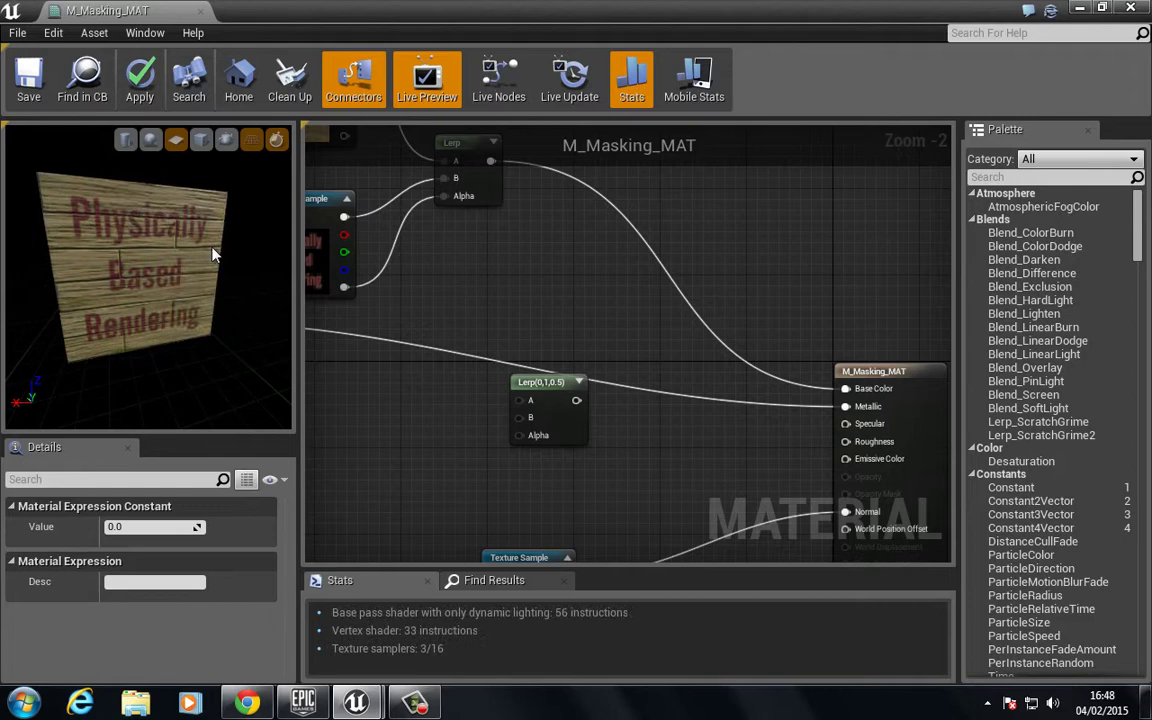
Break the link into Base Color, then set the constant feeding Metallic to 1.
{"action": "right_click", "coordinate": [848, 395]}
{"action": "left_click", "coordinate": [884, 418]}
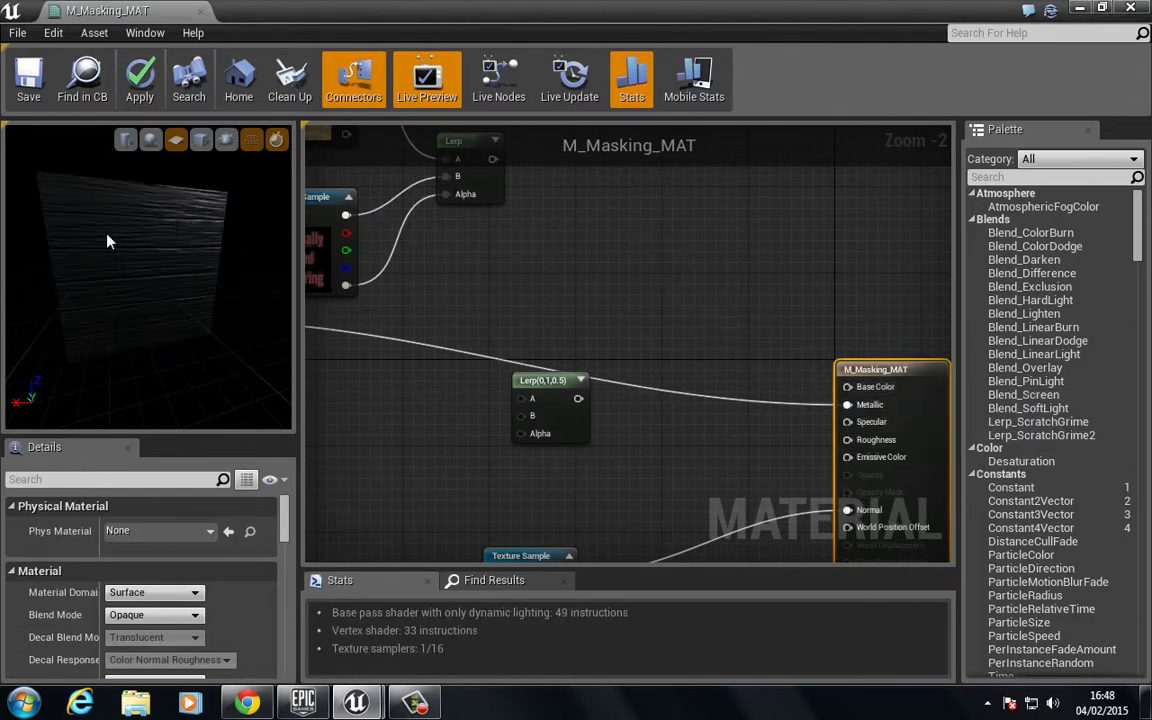
{"action": "right_click_drag", "start_coordinate": [558, 307], "coordinate": [911, 309]}
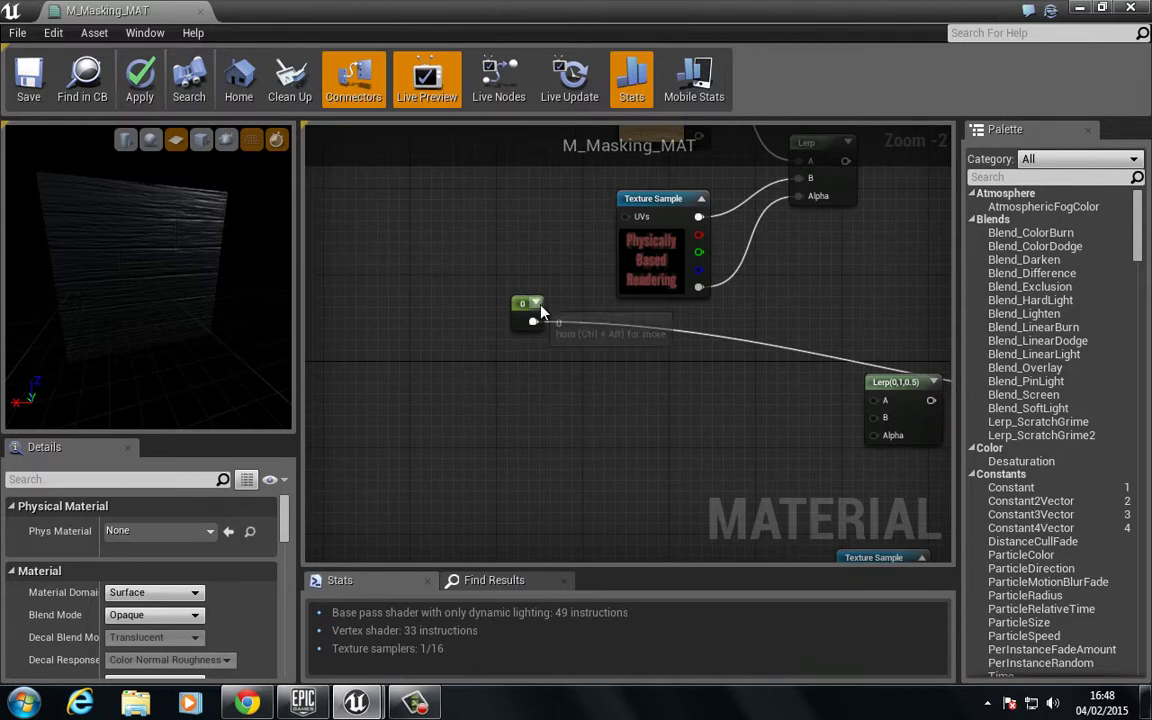
{"action": "left_click", "coordinate": [542, 306]}
{"action": "left_click_drag", "start_coordinate": [550, 306], "coordinate": [458, 263]}
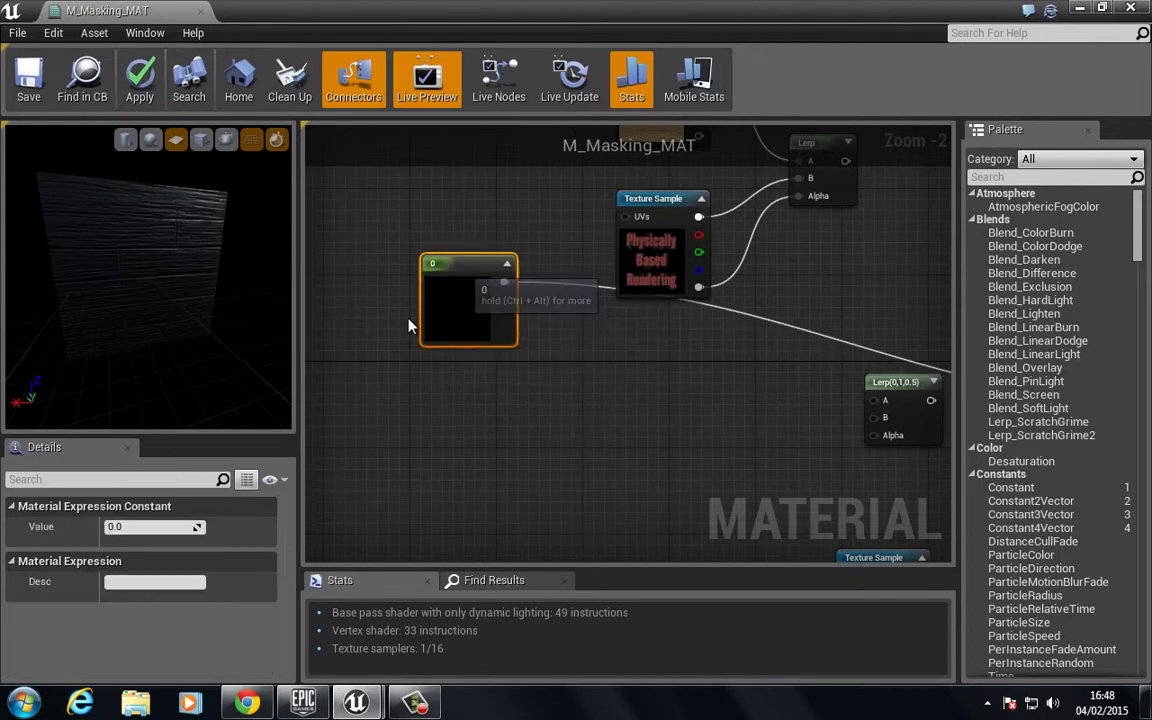
{"action": "left_click", "coordinate": [166, 527]}
{"action": "type", "text": "1"}
{"action": "key", "text": "Return"}
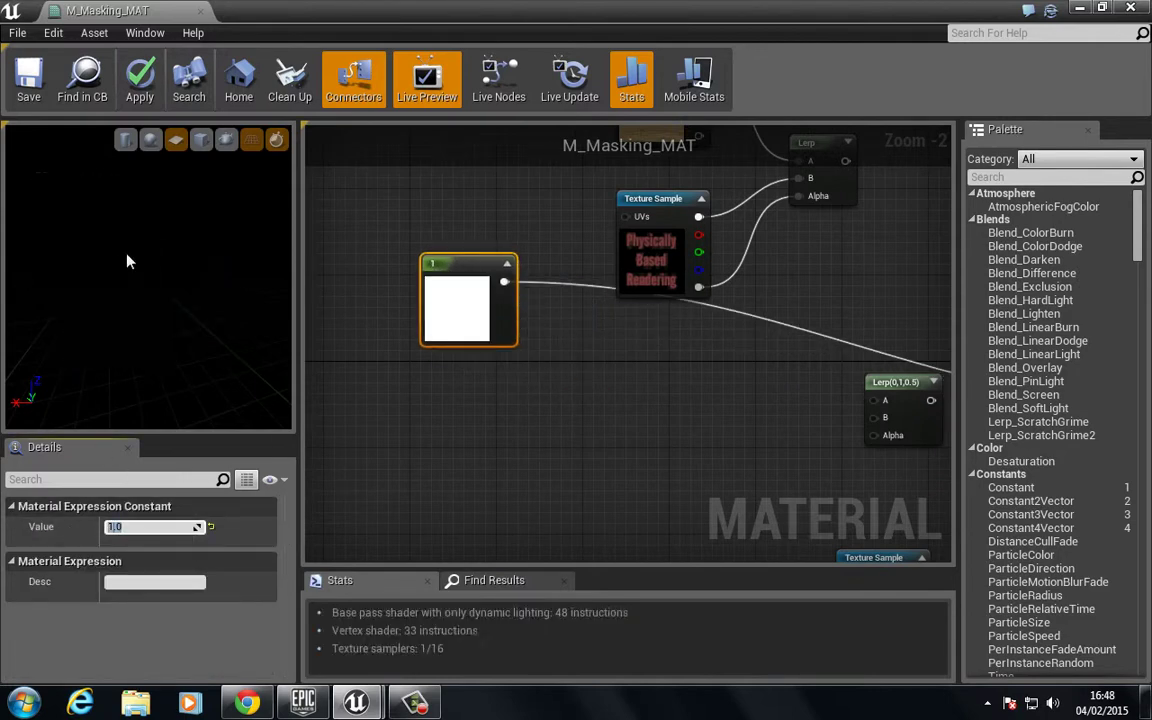
Connect the constant to the material's Roughness input and break its link to Metallic.
{"action": "right_click_drag", "start_coordinate": [648, 347], "coordinate": [611, 395]}
{"action": "right_click_drag", "start_coordinate": [621, 446], "coordinate": [380, 428]}
{"action": "right_click_drag", "start_coordinate": [737, 383], "coordinate": [504, 334]}
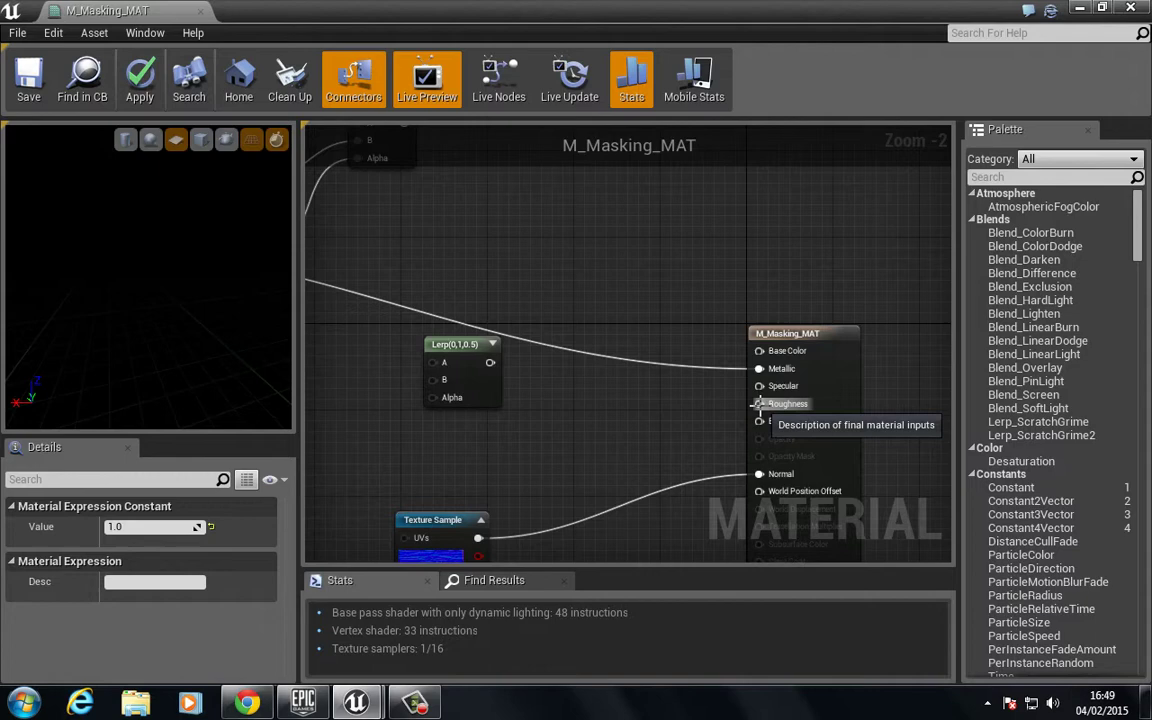
{"action": "left_click_drag", "start_coordinate": [757, 403], "coordinate": [456, 248]}
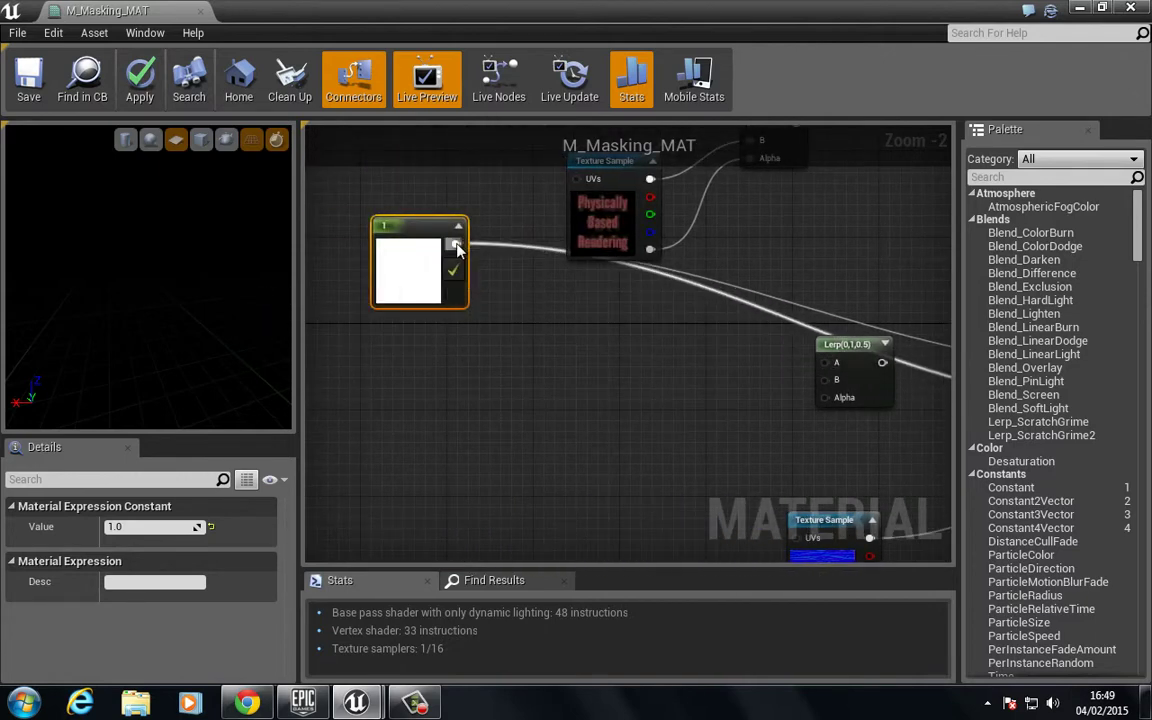
{"action": "right_click_drag", "start_coordinate": [691, 344], "coordinate": [360, 352]}
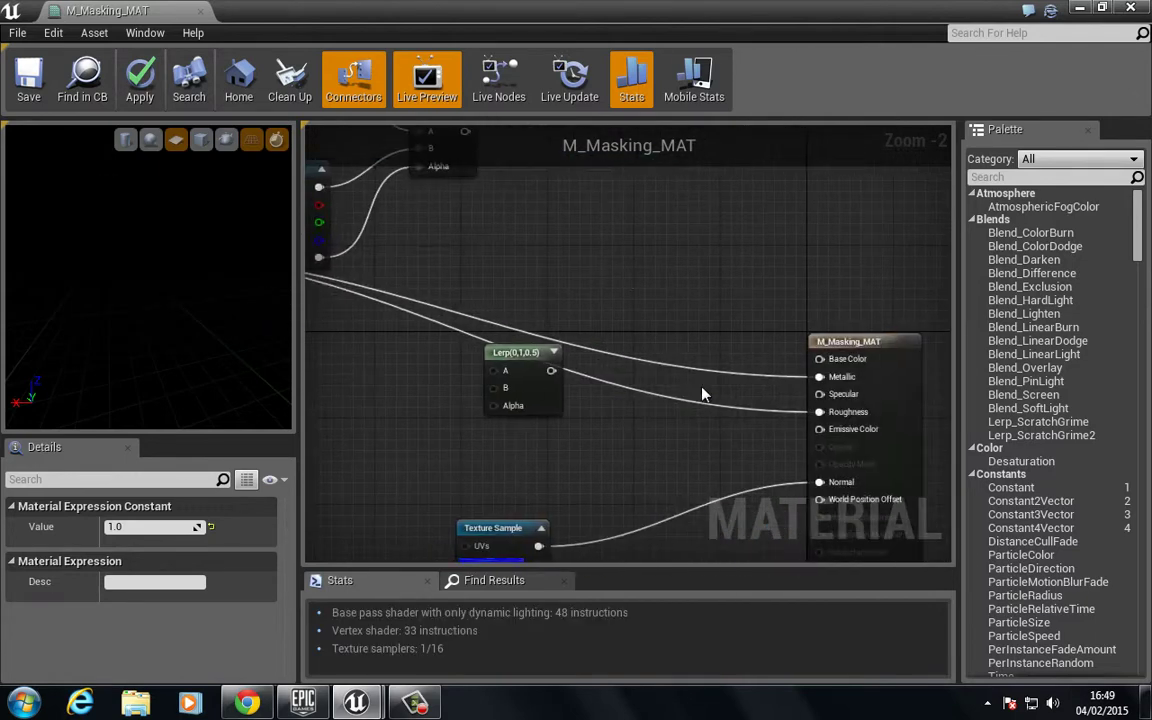
{"action": "right_click", "coordinate": [820, 377]}
{"action": "left_click", "coordinate": [835, 398]}
{"action": "right_click_drag", "start_coordinate": [339, 342], "coordinate": [449, 345]}
{"action": "left_click_drag", "start_coordinate": [190, 258], "coordinate": [200, 230]}
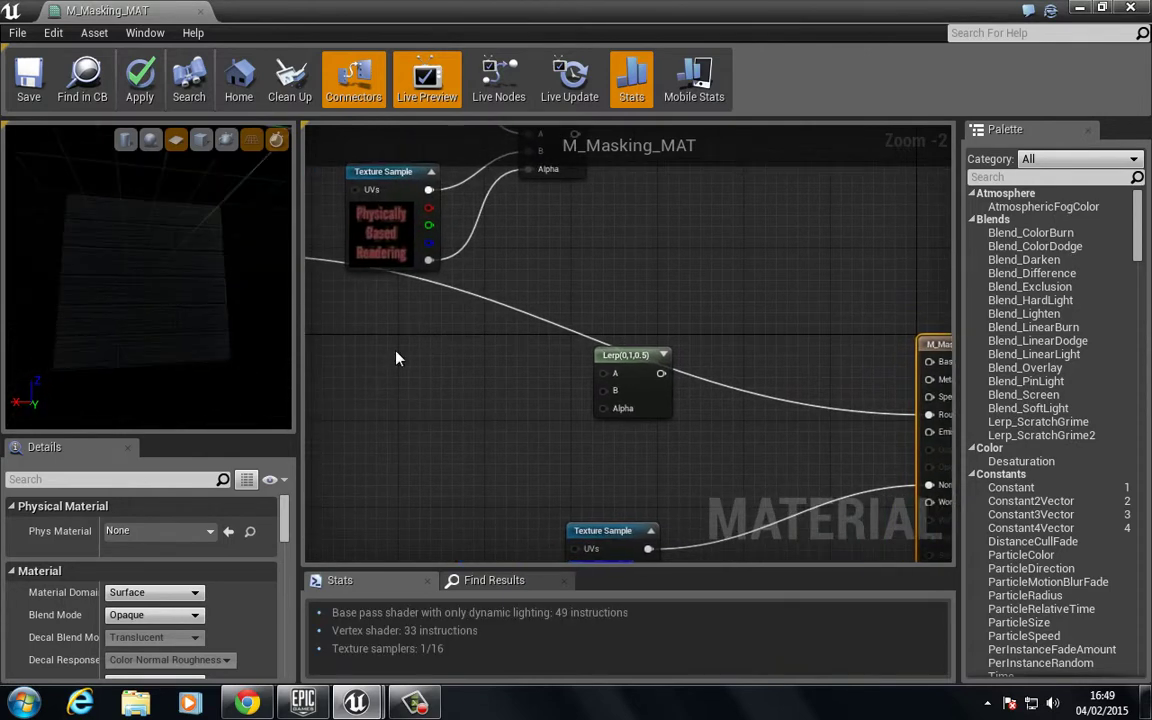
Set the constant feeding Roughness to 0 and inspect the light reflections on the preview plane.
{"action": "right_click_drag", "start_coordinate": [396, 358], "coordinate": [733, 390]}
{"action": "left_click", "coordinate": [492, 263]}
{"action": "left_click", "coordinate": [522, 311]}
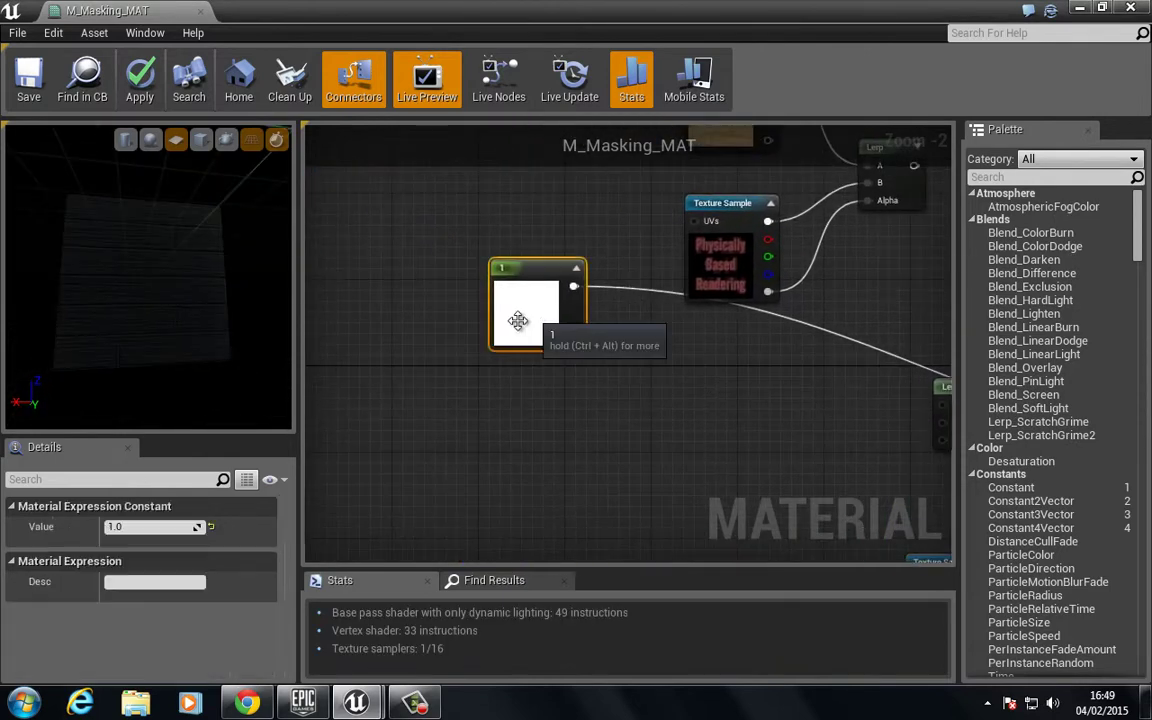
{"action": "left_click", "coordinate": [178, 527]}
{"action": "type", "text": "0"}
{"action": "key", "text": "Return"}
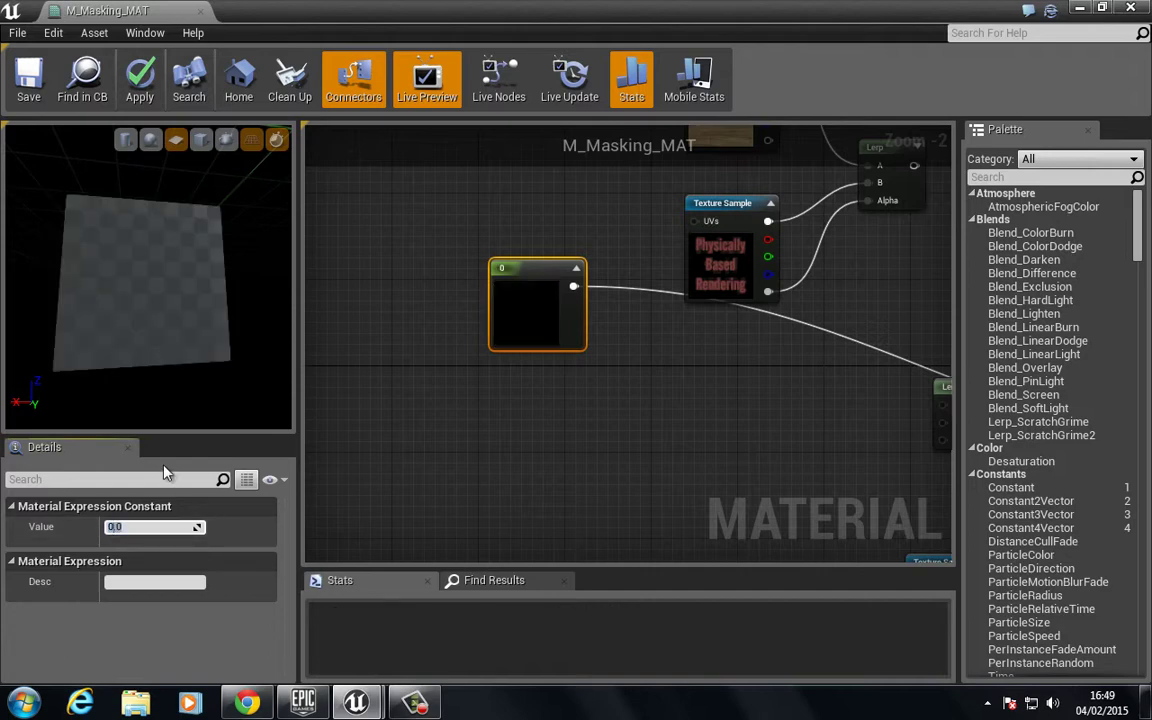
{"action": "left_click_drag", "start_coordinate": [113, 301], "coordinate": [139, 294]}
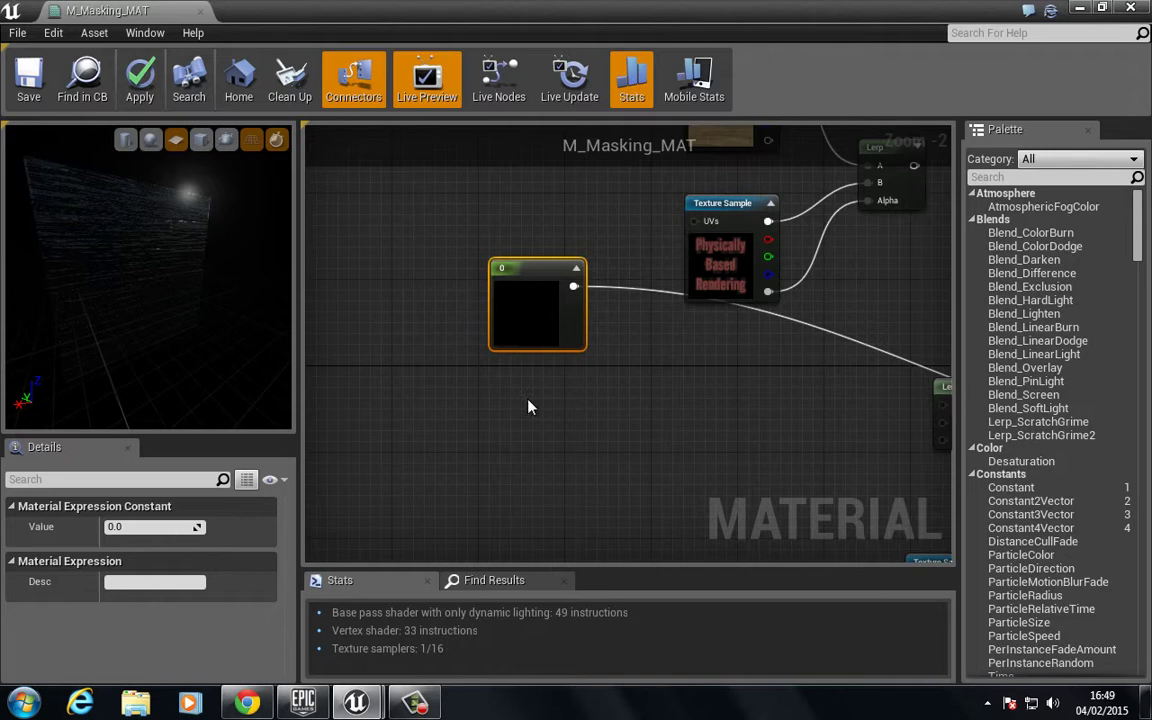
Duplicate the 0 constant and set the copy's value to 1.
{"action": "left_click_drag", "start_coordinate": [517, 321], "coordinate": [452, 321]}
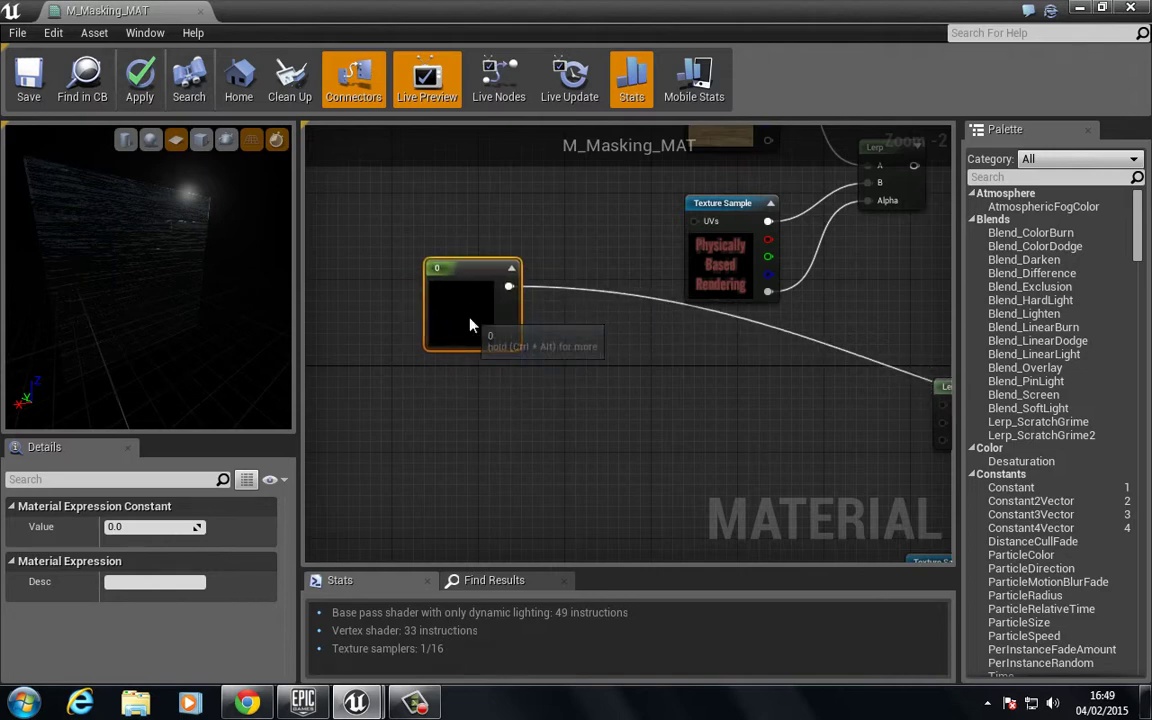
{"action": "key", "text": "ctrl+c"}
{"action": "key", "text": "ctrl+v"}
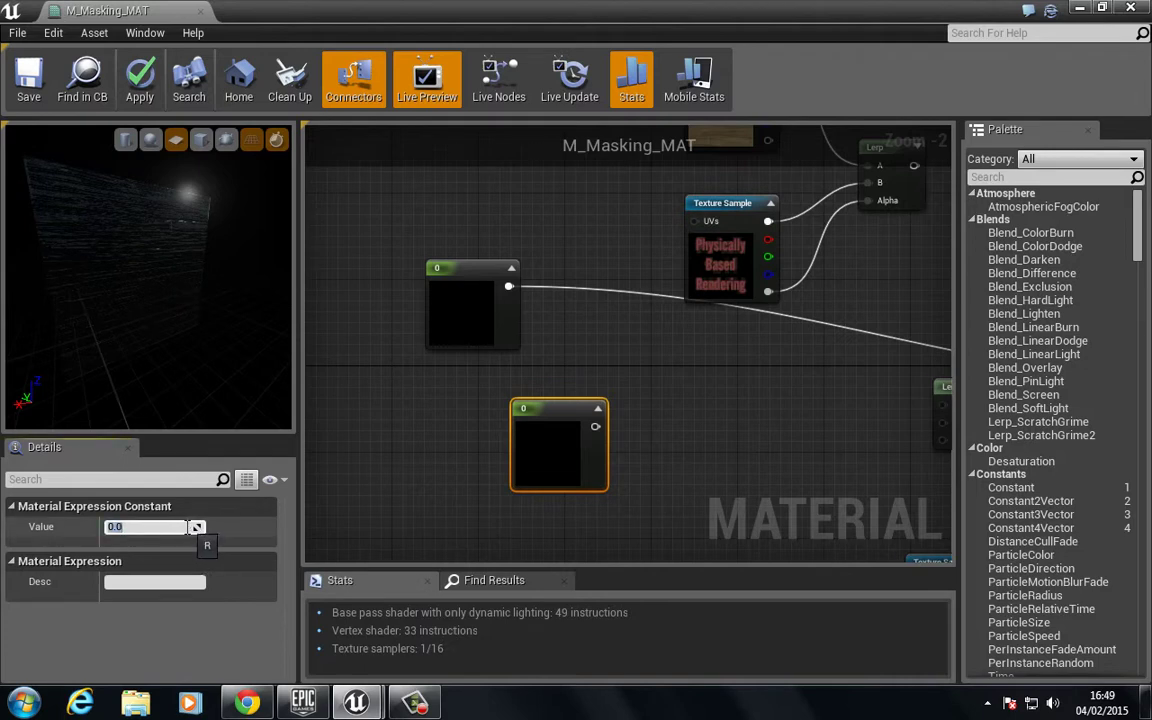
{"action": "type", "text": "1"}
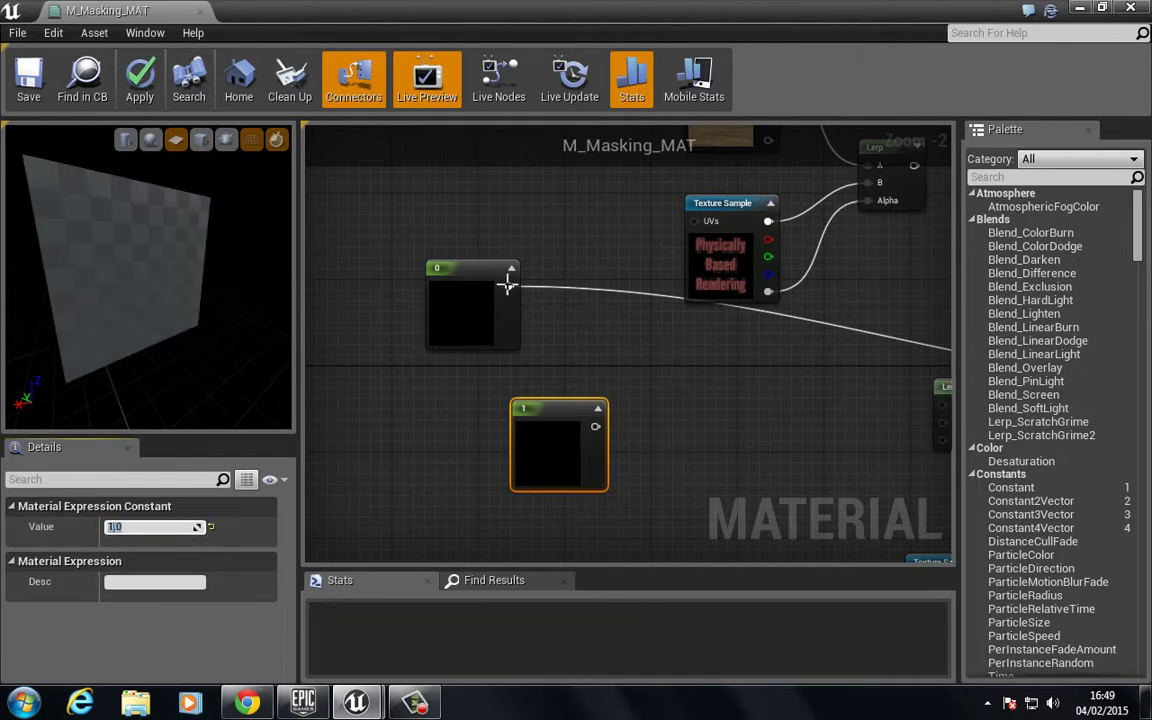
Break the 0 constant's link to Roughness and stack both constants beneath the text texture sample, the white one above the black one.
{"action": "left_click", "coordinate": [507, 290]}
{"action": "right_click", "coordinate": [508, 287]}
{"action": "left_click", "coordinate": [563, 170]}
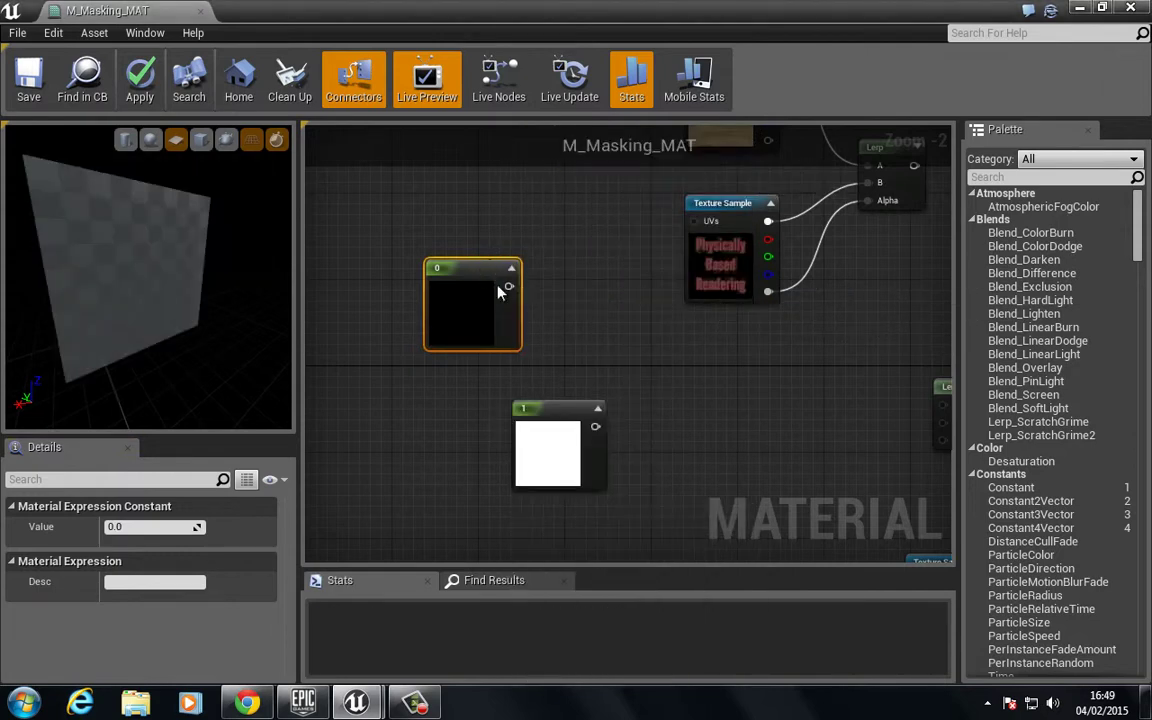
{"action": "right_click_drag", "start_coordinate": [668, 365], "coordinate": [585, 316]}
{"action": "left_click_drag", "start_coordinate": [420, 260], "coordinate": [660, 457]}
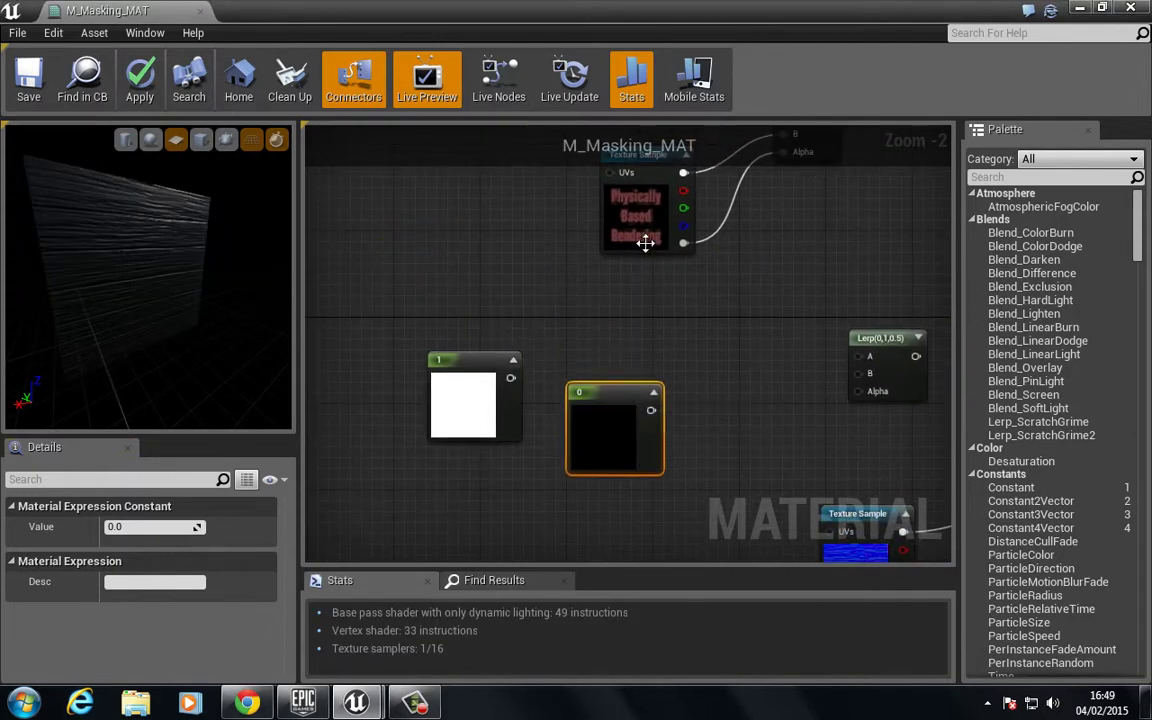
{"action": "right_click_drag", "start_coordinate": [684, 318], "coordinate": [643, 339]}
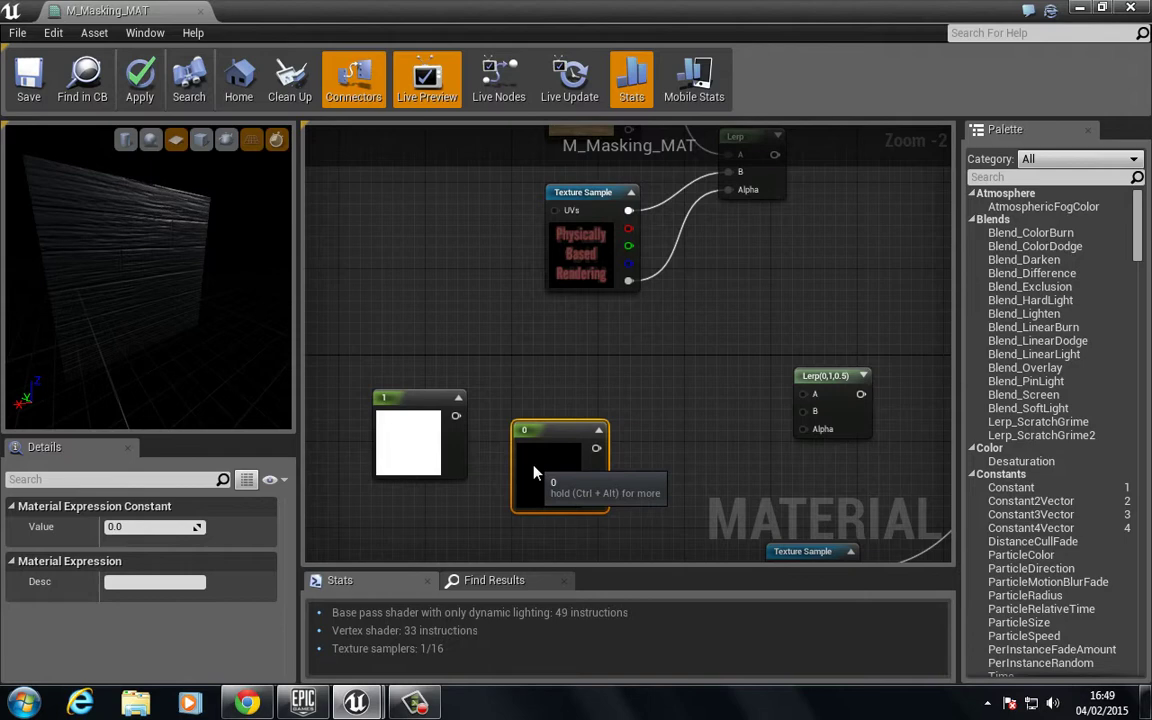
{"action": "left_click_drag", "start_coordinate": [535, 463], "coordinate": [511, 494]}
{"action": "left_click_drag", "start_coordinate": [380, 430], "coordinate": [485, 354]}
Set the upper constant to 0.2 and connect it to the A input of the duplicated Lerp.
{"action": "right_click_drag", "start_coordinate": [670, 372], "coordinate": [501, 355]}
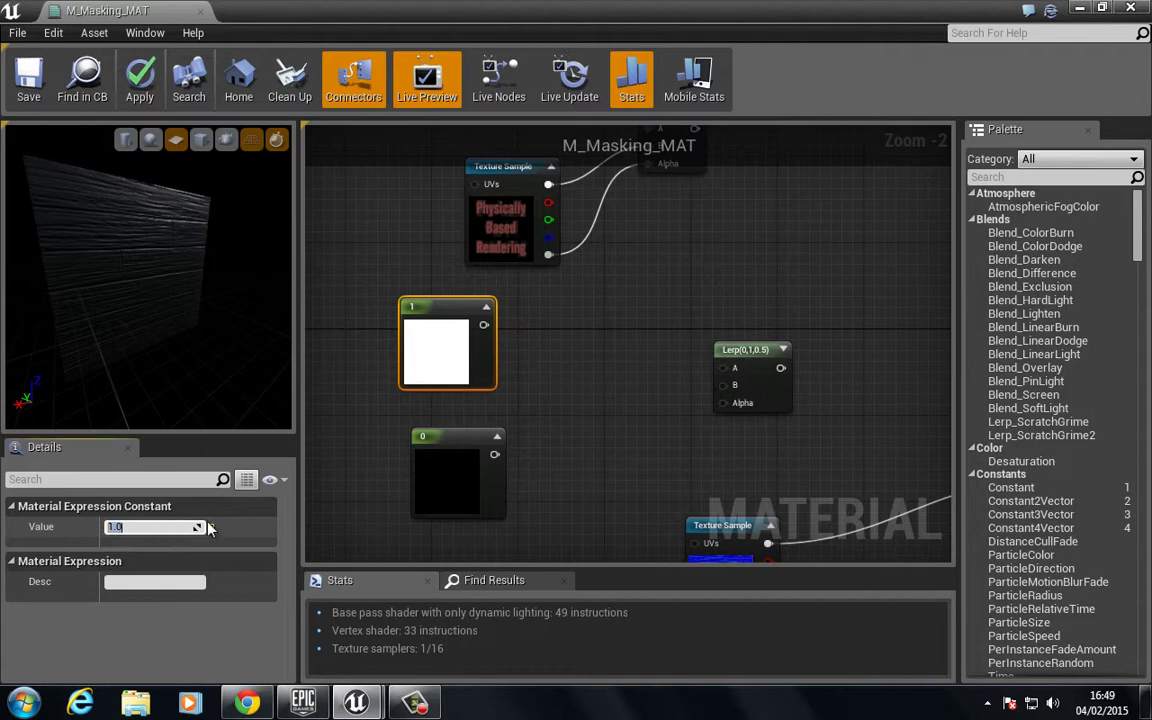
{"action": "type", "text": ".2"}
{"action": "key", "text": "Return"}
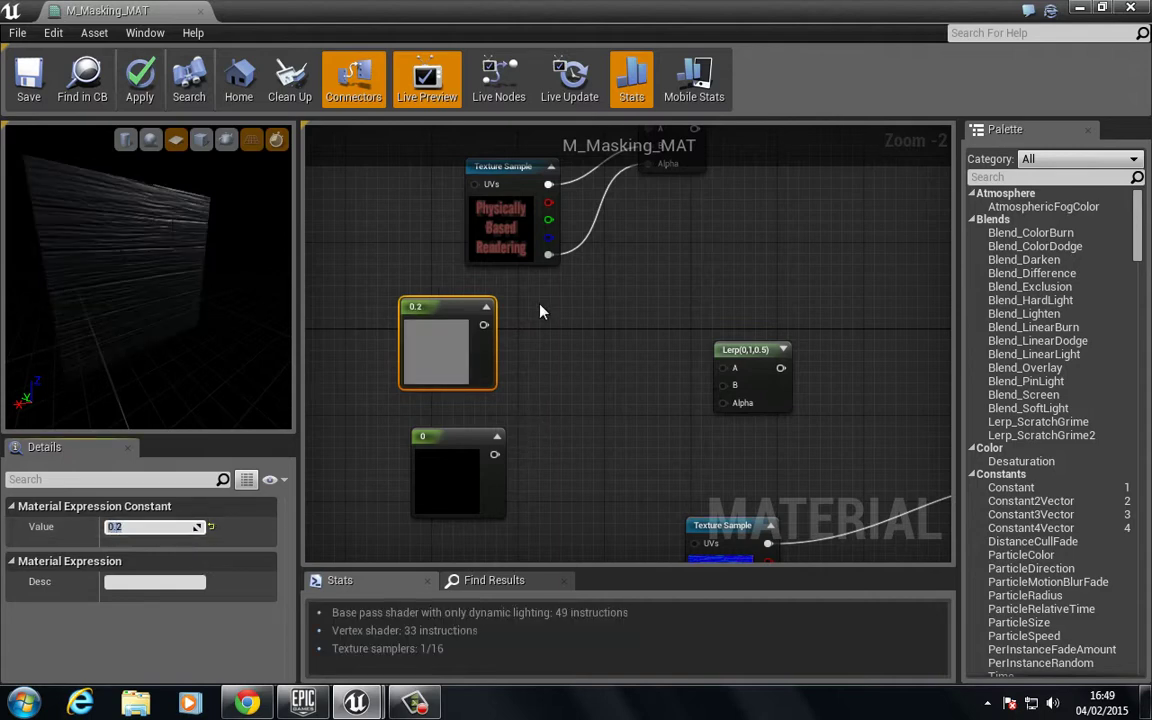
{"action": "left_click_drag", "start_coordinate": [484, 325], "coordinate": [723, 368]}
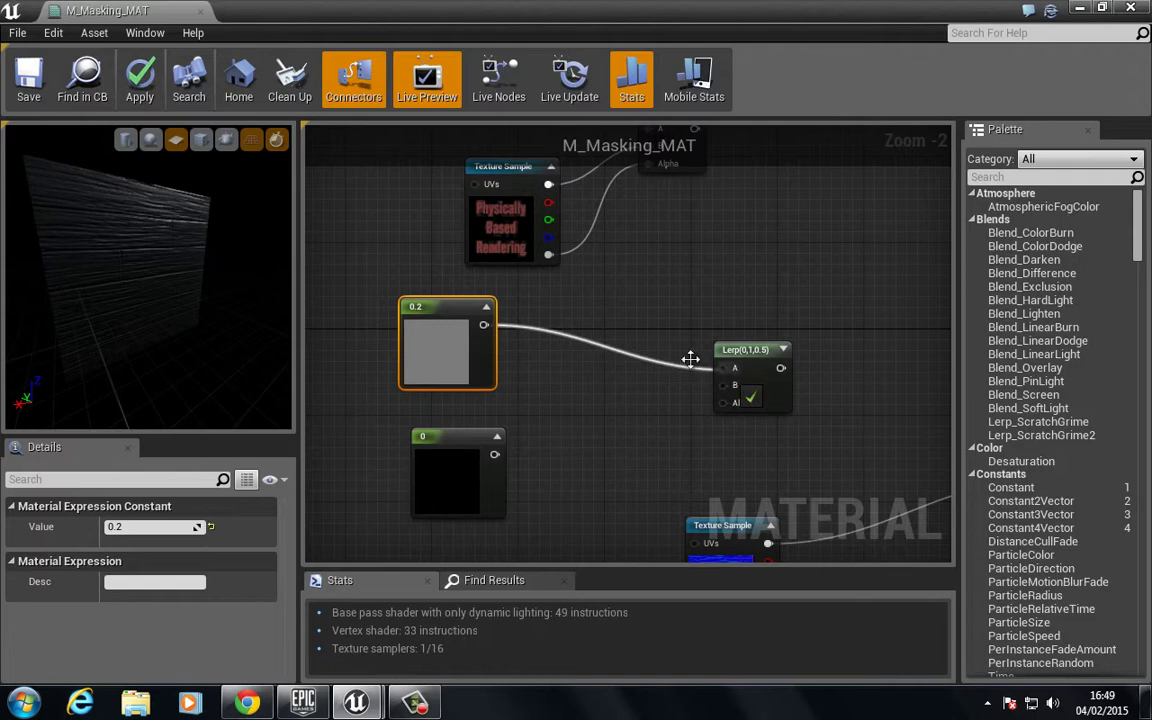
Connect the 0 constant to the B input of the duplicated Lerp.
{"action": "right_click_drag", "start_coordinate": [600, 300], "coordinate": [566, 530]}
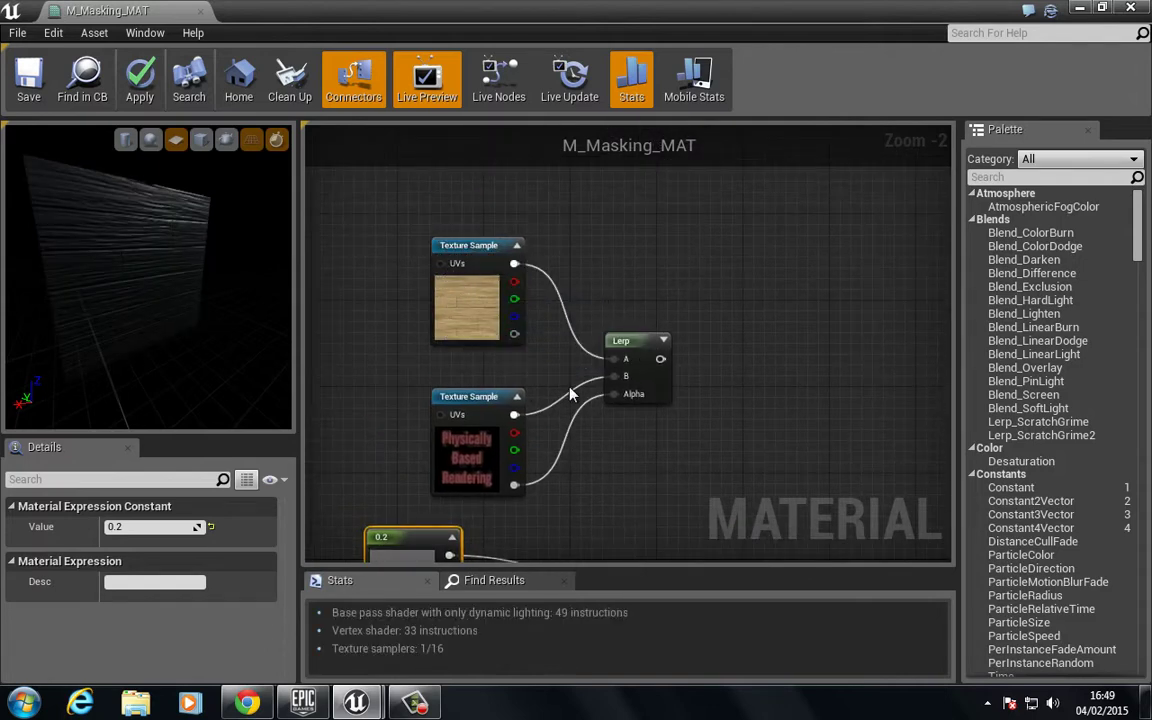
{"action": "right_click_drag", "start_coordinate": [512, 347], "coordinate": [515, 358]}
{"action": "right_click_drag", "start_coordinate": [510, 496], "coordinate": [514, 382]}
{"action": "left_click_drag", "start_coordinate": [514, 385], "coordinate": [740, 318]}
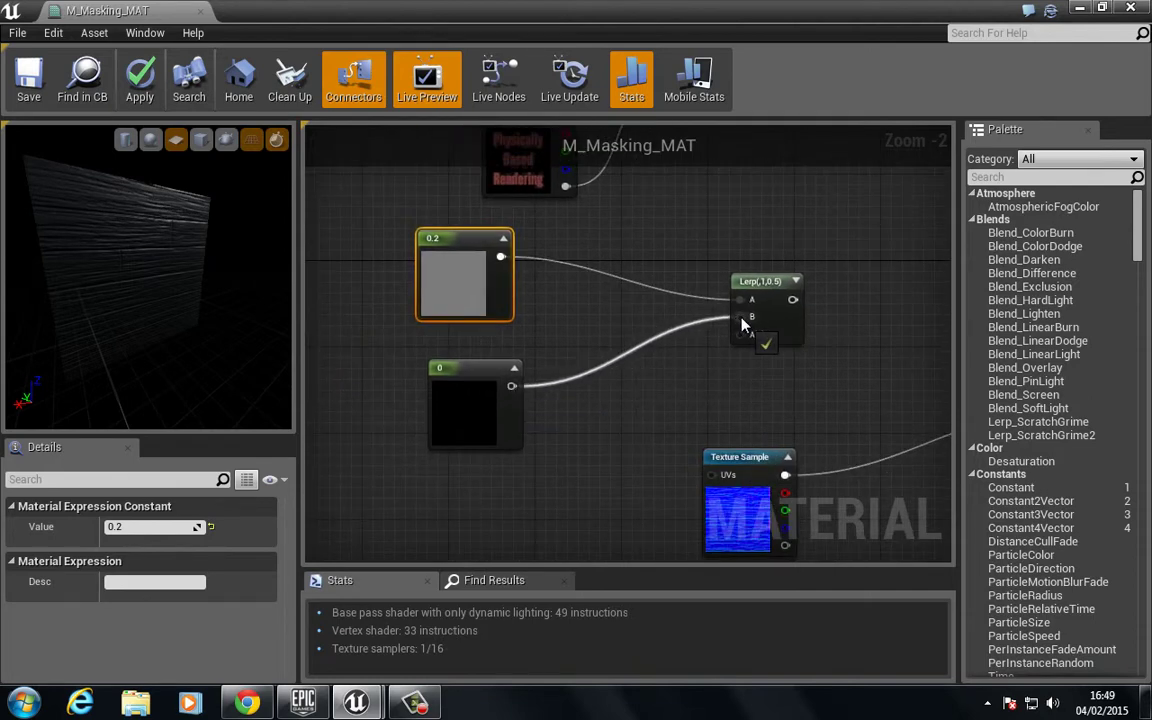
{"action": "right_click_drag", "start_coordinate": [604, 245], "coordinate": [549, 338]}
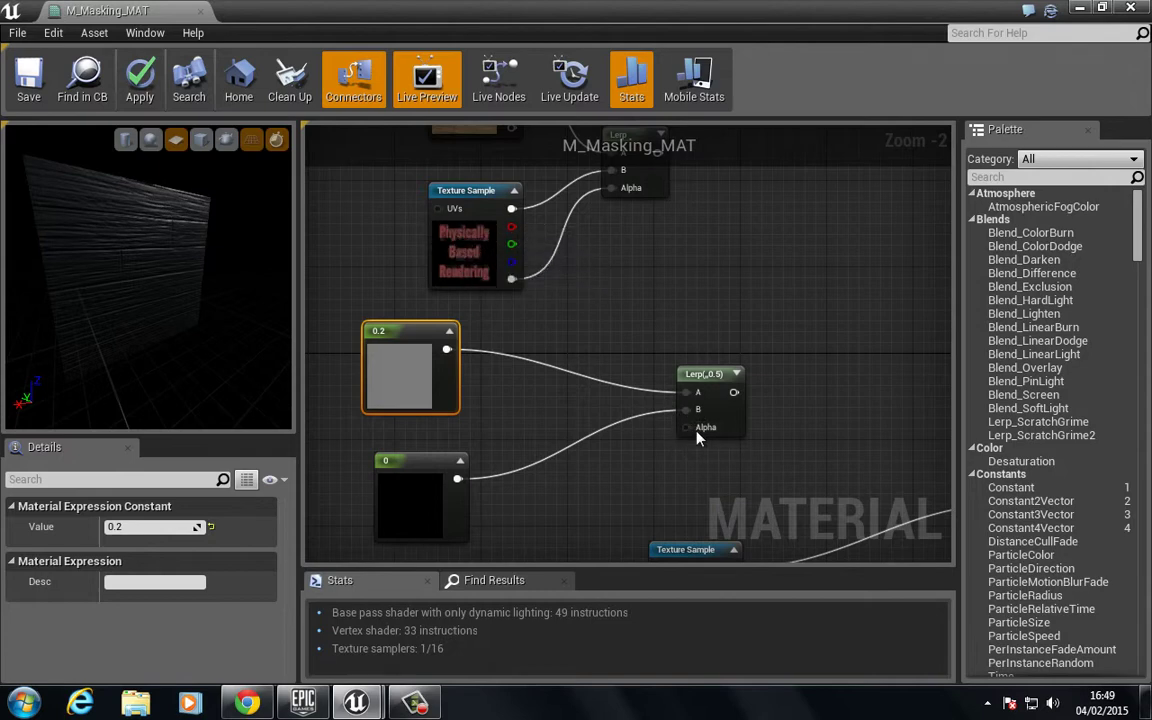
Connect the text texture's alpha output to the second Lerp's Alpha, and feed that Lerp into the material's Roughness.
{"action": "left_click_drag", "start_coordinate": [687, 428], "coordinate": [513, 286]}
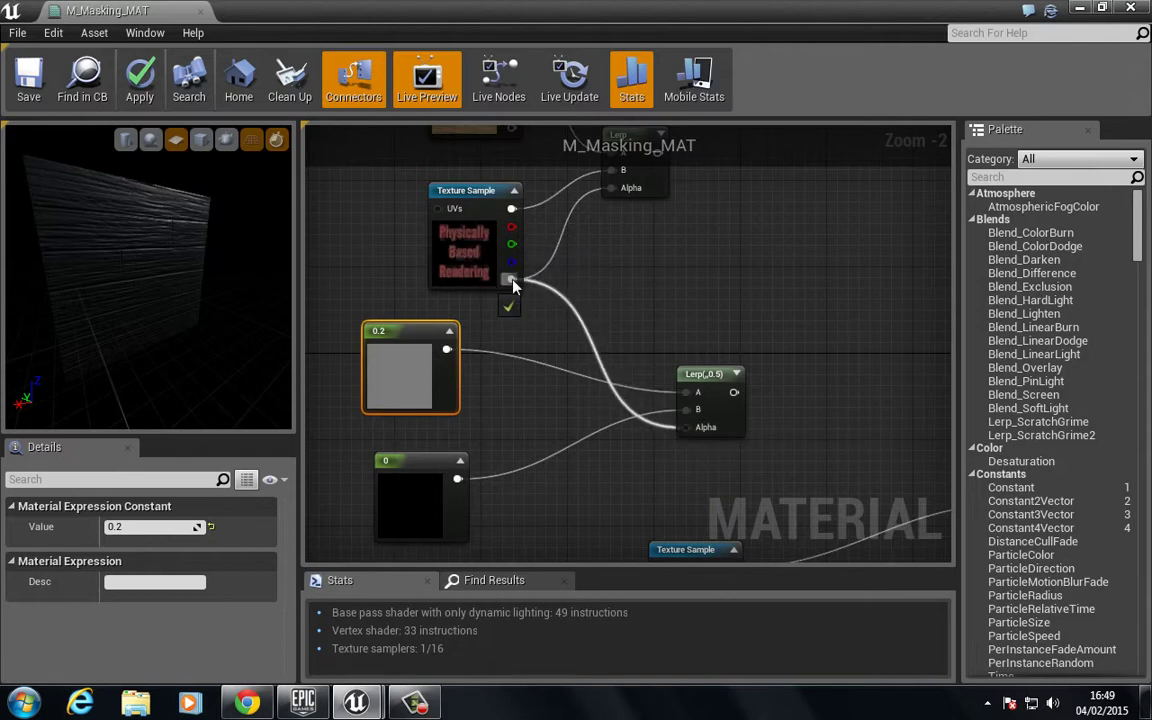
{"action": "right_click_drag", "start_coordinate": [670, 265], "coordinate": [544, 351]}
{"action": "left_click_drag", "start_coordinate": [434, 309], "coordinate": [713, 351]}
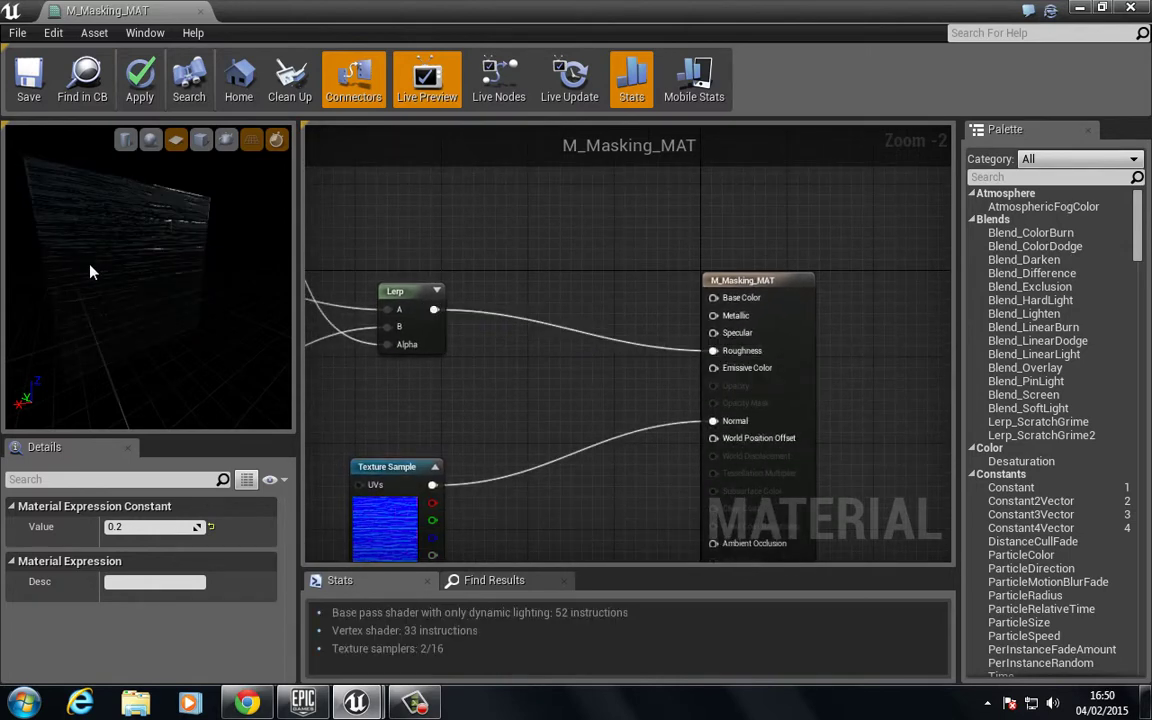
{"action": "left_click_drag", "start_coordinate": [90, 271], "coordinate": [161, 244]}
Try swapping the roughness Lerp's inputs, with the 0 constant into A and the 0.2 constant into B, and check the preview.
{"action": "right_click_drag", "start_coordinate": [443, 220], "coordinate": [650, 347]}
{"action": "left_click_drag", "start_coordinate": [686, 296], "coordinate": [454, 367]}
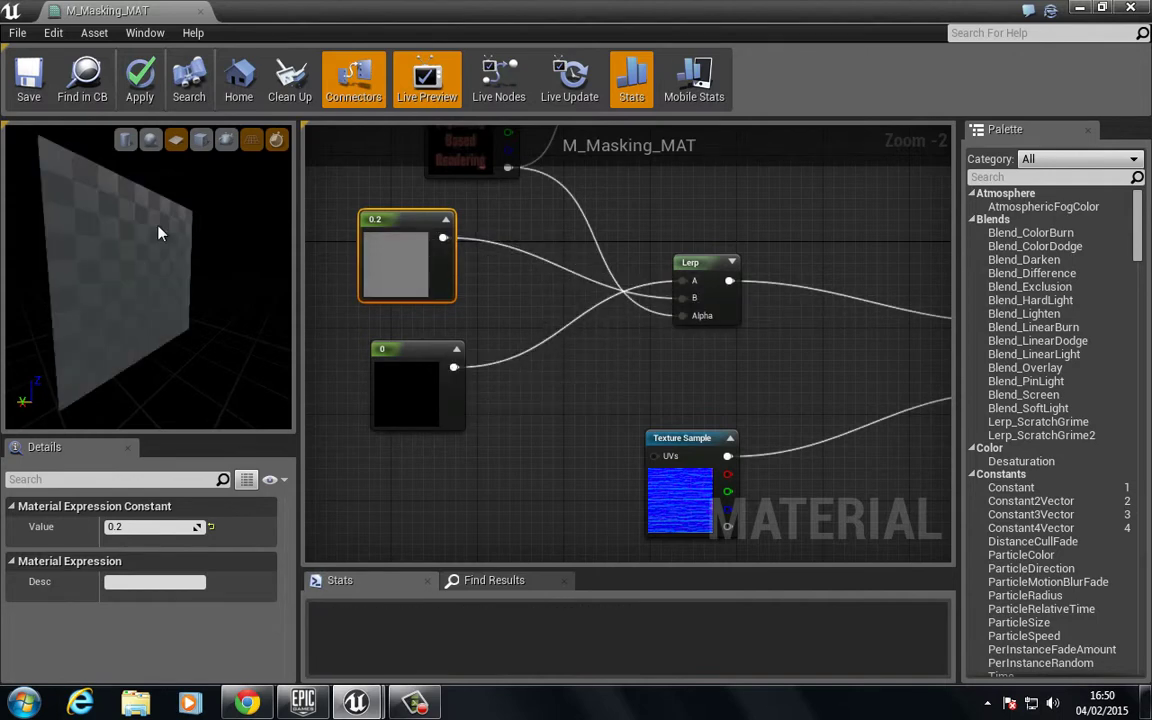
{"action": "left_click_drag", "start_coordinate": [159, 231], "coordinate": [122, 206]}
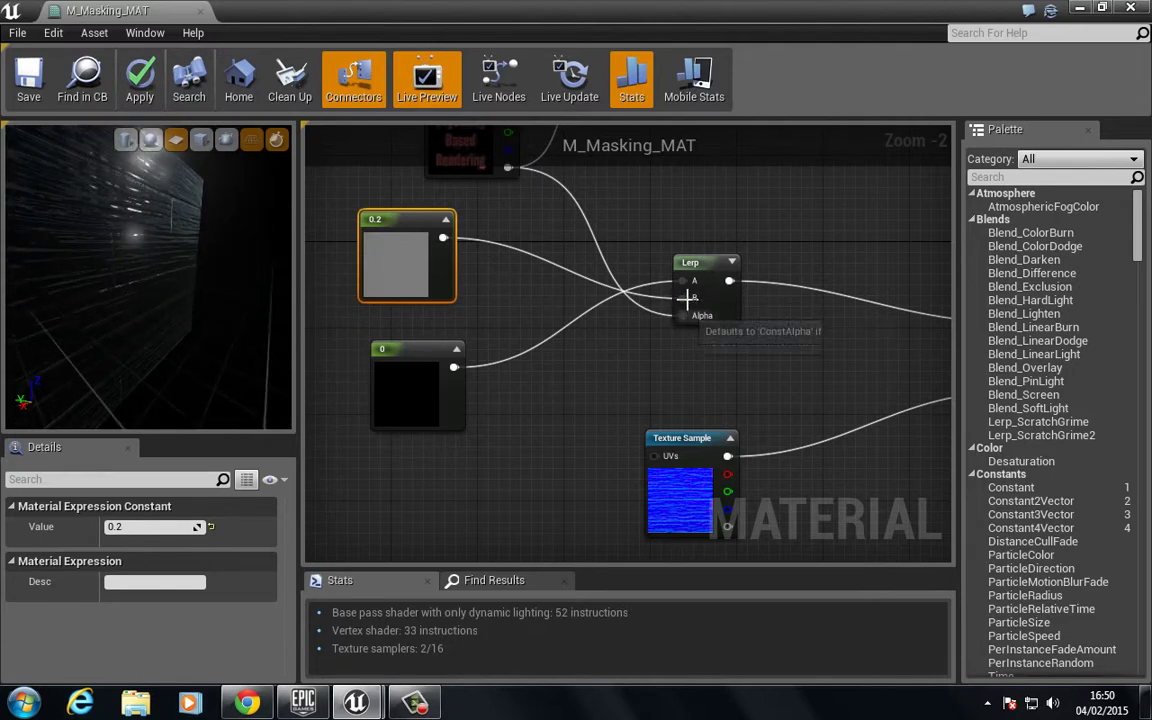
Return the 0.2 constant to the roughness Lerp's A input and the 0 constant to B, and inspect the preview.
{"action": "left_click_drag", "start_coordinate": [686, 281], "coordinate": [454, 367]}
{"action": "left_click", "coordinate": [477, 220]}
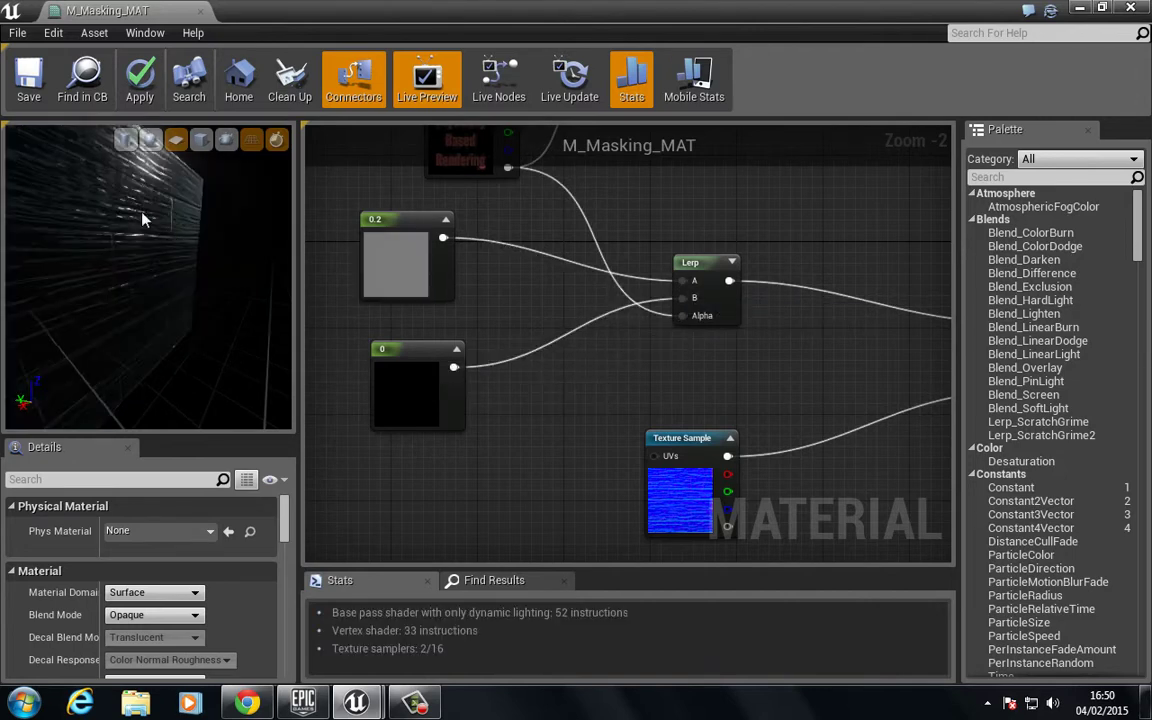
{"action": "left_click_drag", "start_coordinate": [160, 228], "coordinate": [200, 232]}
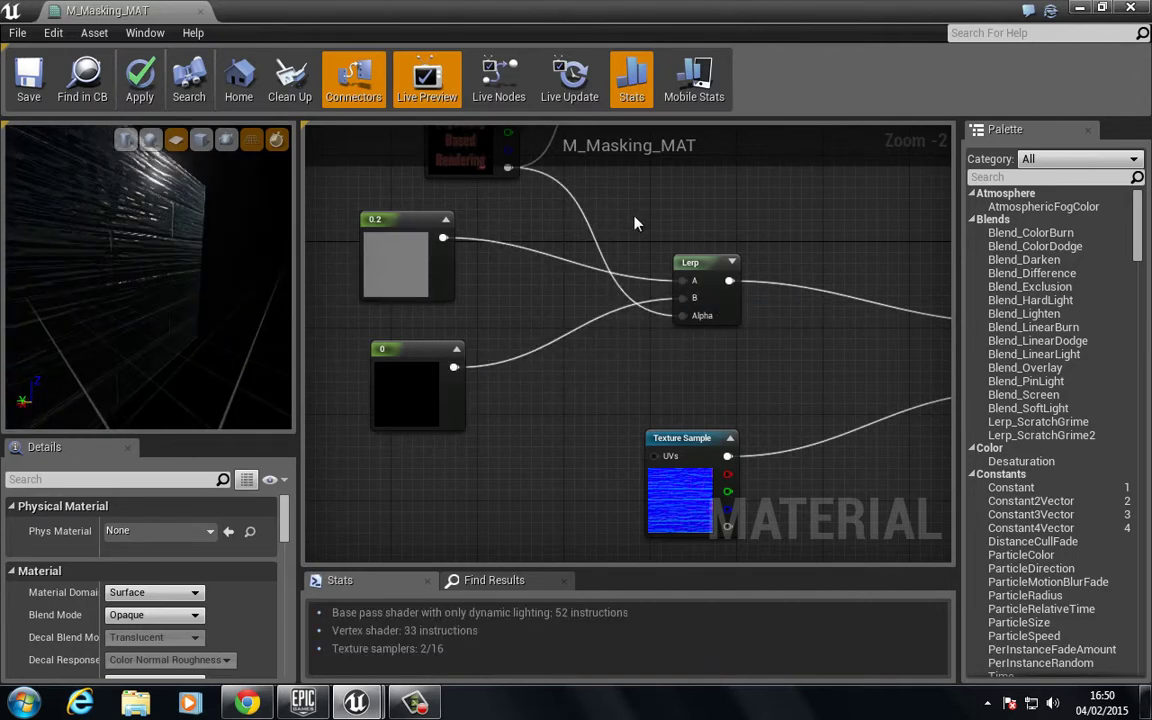
Connect the upper Lerp that blends the wood and text textures to Base Color, and inspect the preview plane.
{"action": "right_click_drag", "start_coordinate": [634, 222], "coordinate": [417, 145]}
{"action": "right_click_drag", "start_coordinate": [526, 218], "coordinate": [398, 226]}
{"action": "left_click_drag", "start_coordinate": [391, 214], "coordinate": [746, 442]}
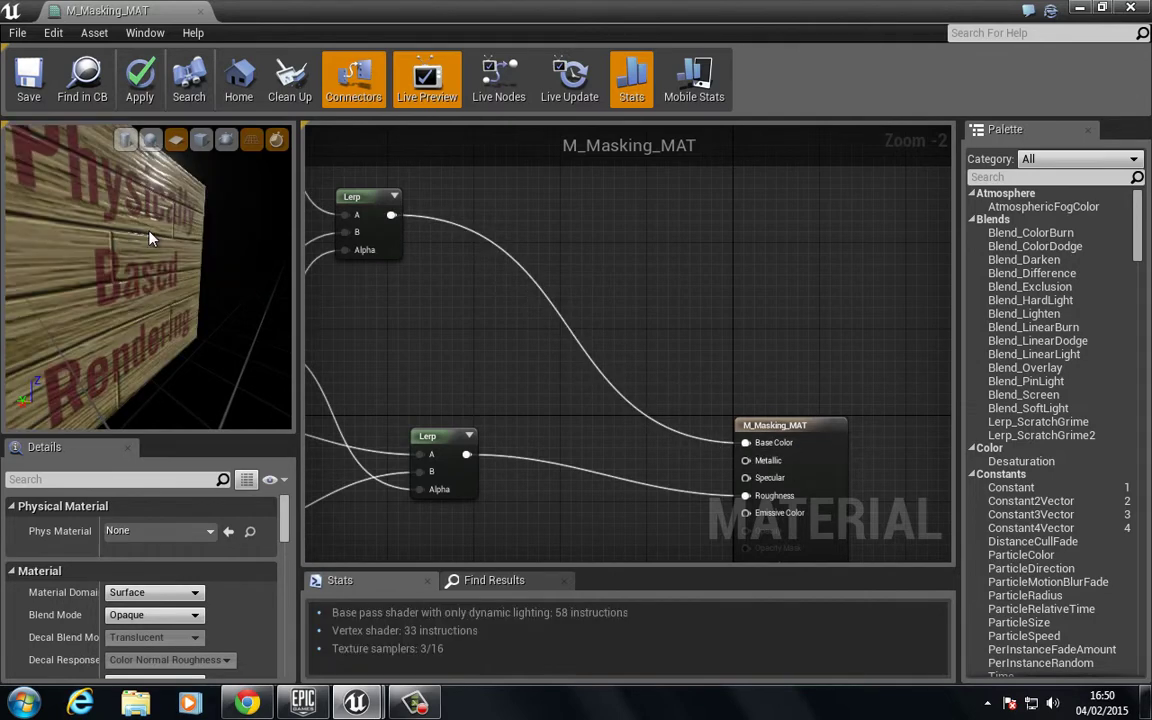
{"action": "left_click_drag", "start_coordinate": [148, 238], "coordinate": [220, 225]}
Connect the roughness Lerp's output to Metallic as well, and inspect the preview plane from several angles.
{"action": "right_click_drag", "start_coordinate": [525, 439], "coordinate": [516, 316]}
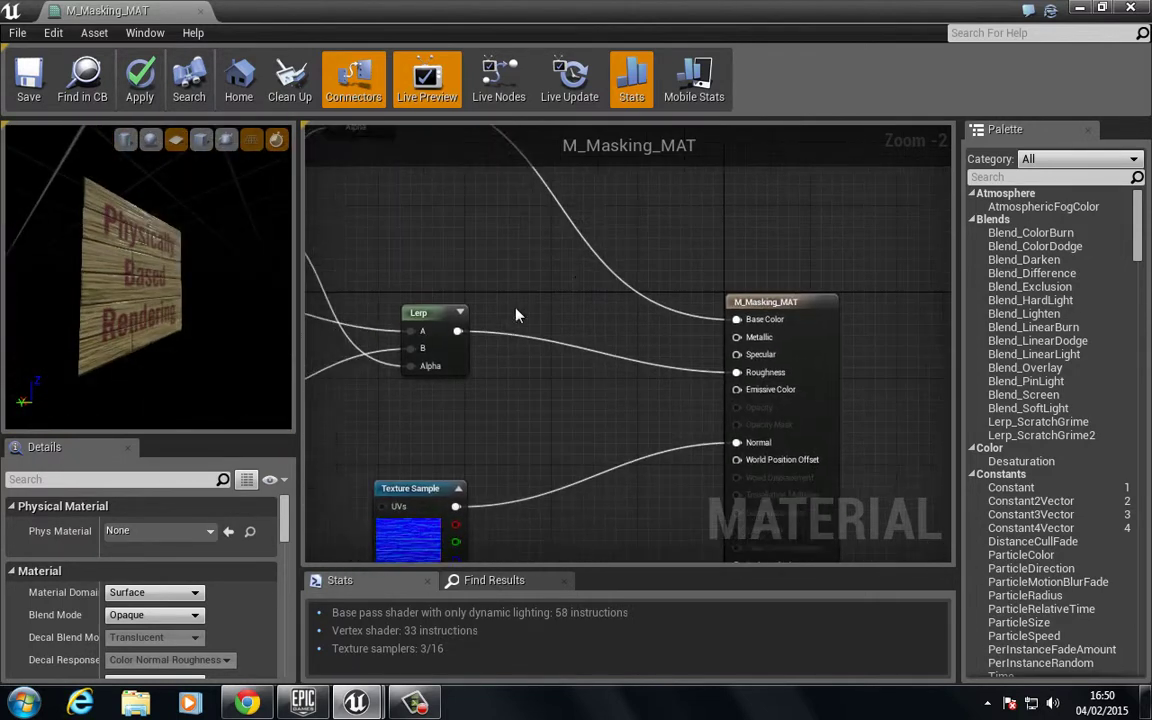
{"action": "left_click_drag", "start_coordinate": [458, 331], "coordinate": [737, 337]}
{"action": "left_click_drag", "start_coordinate": [156, 261], "coordinate": [97, 213]}
{"action": "scroll", "coordinate": [161, 273], "scroll_direction": "up", "scroll_amount": 3}
{"action": "scroll", "coordinate": [166, 260], "scroll_direction": "down", "scroll_amount": 5}
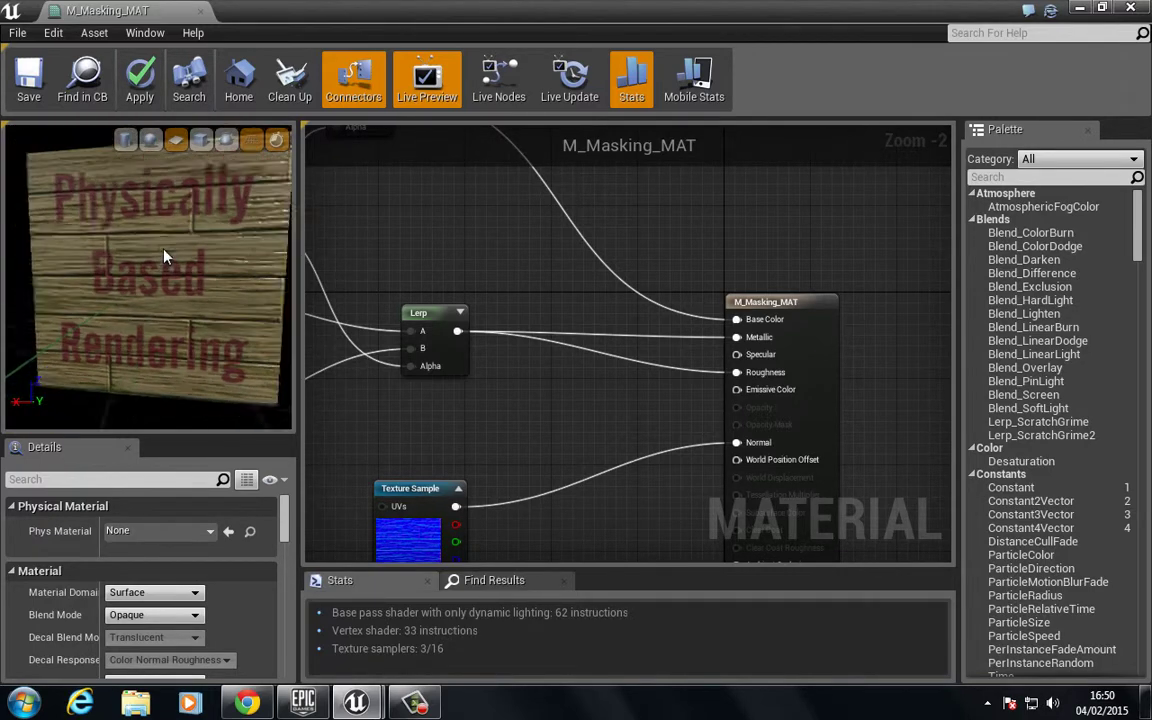
{"action": "mouse_move", "coordinate": [160, 263]}
{"action": "left_mouse_down"}
{"action": "mouse_move", "coordinate": [110, 221]}
{"action": "mouse_move", "coordinate": [149, 263]}
{"action": "mouse_move", "coordinate": [84, 266]}
{"action": "mouse_move", "coordinate": [150, 262]}
{"action": "left_mouse_up"}
Save M_Masking_MAT and close its material editor.
{"action": "left_click", "coordinate": [18, 82]}
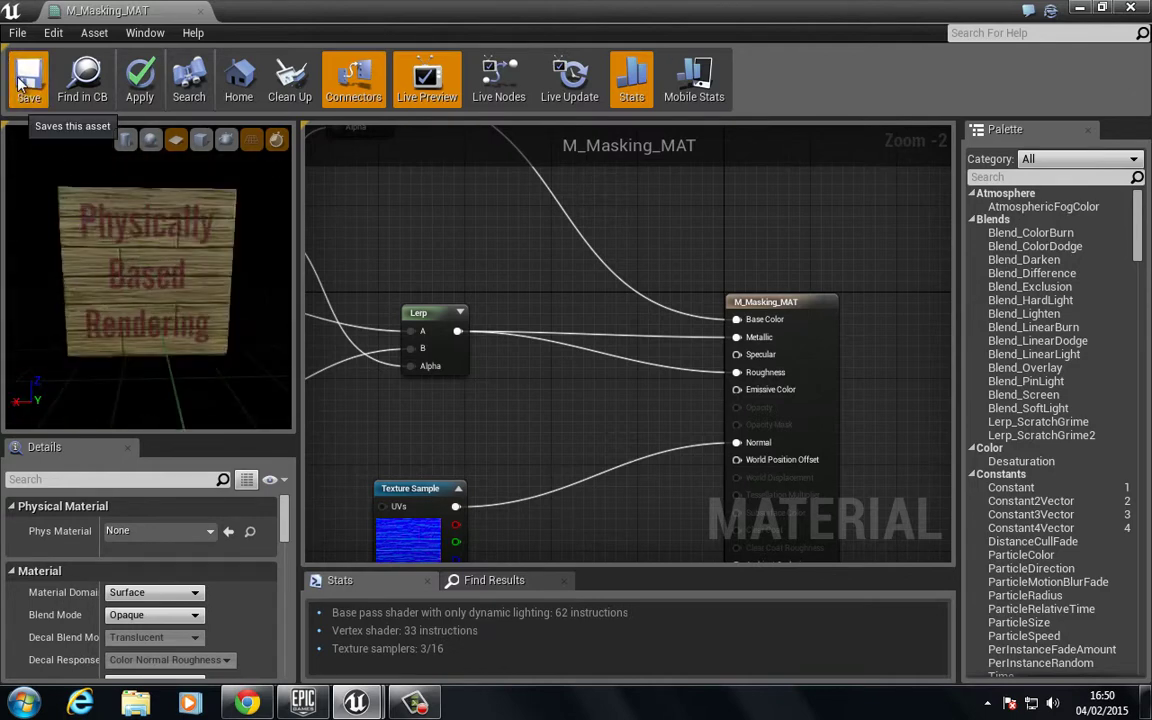
{"action": "left_click", "coordinate": [19, 85]}
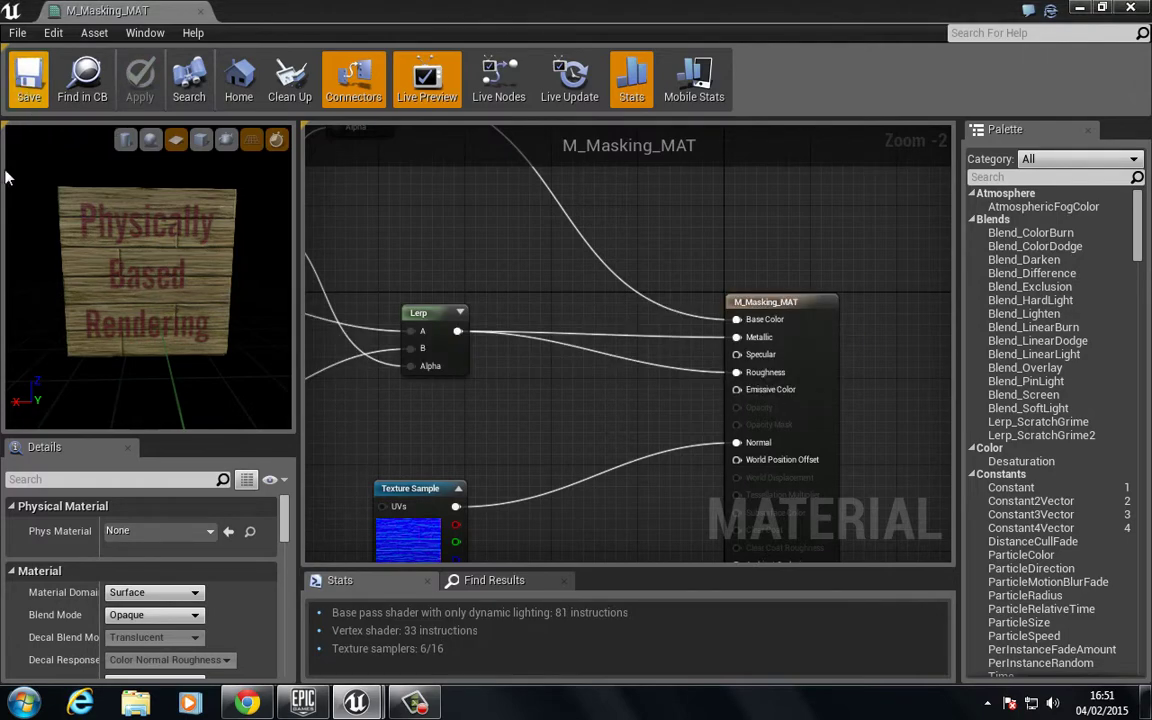
{"action": "double_click", "coordinate": [432, 16]}
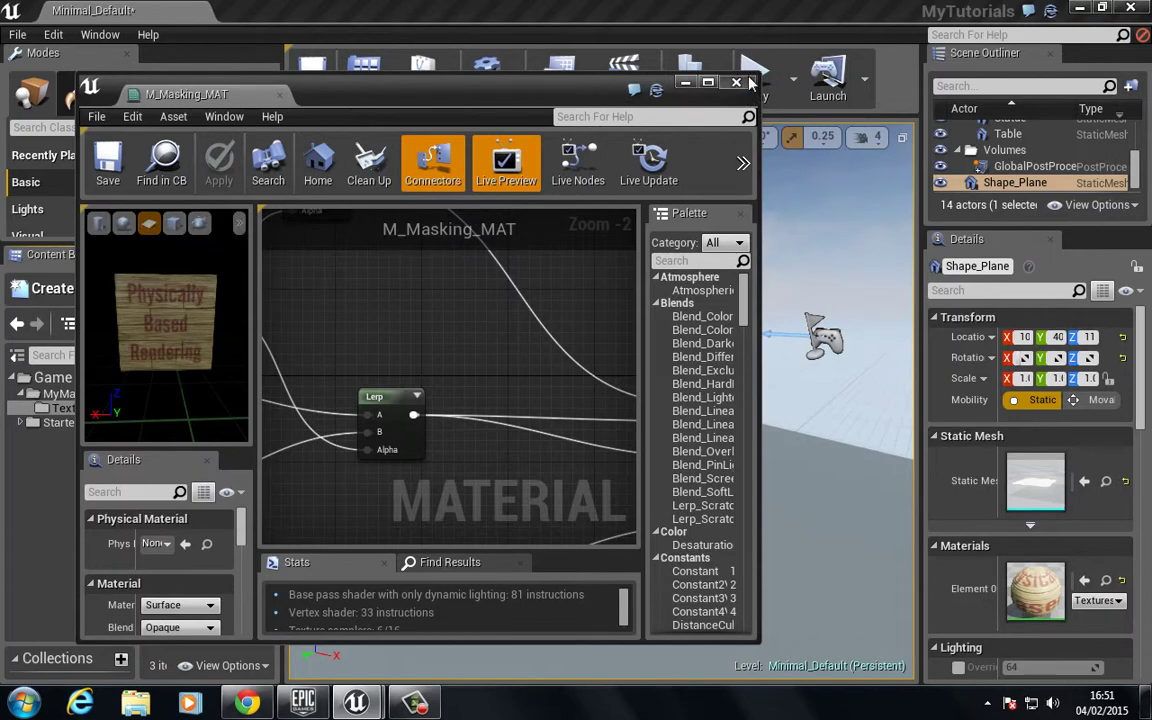
{"action": "left_click", "coordinate": [740, 82]}
Assign M_Masking_MAT from the MyMayetials folder to Shape_Plane's Element 0 material slot, and inspect its reflections in the level.
{"action": "right_click_drag", "start_coordinate": [485, 354], "coordinate": [438, 388]}
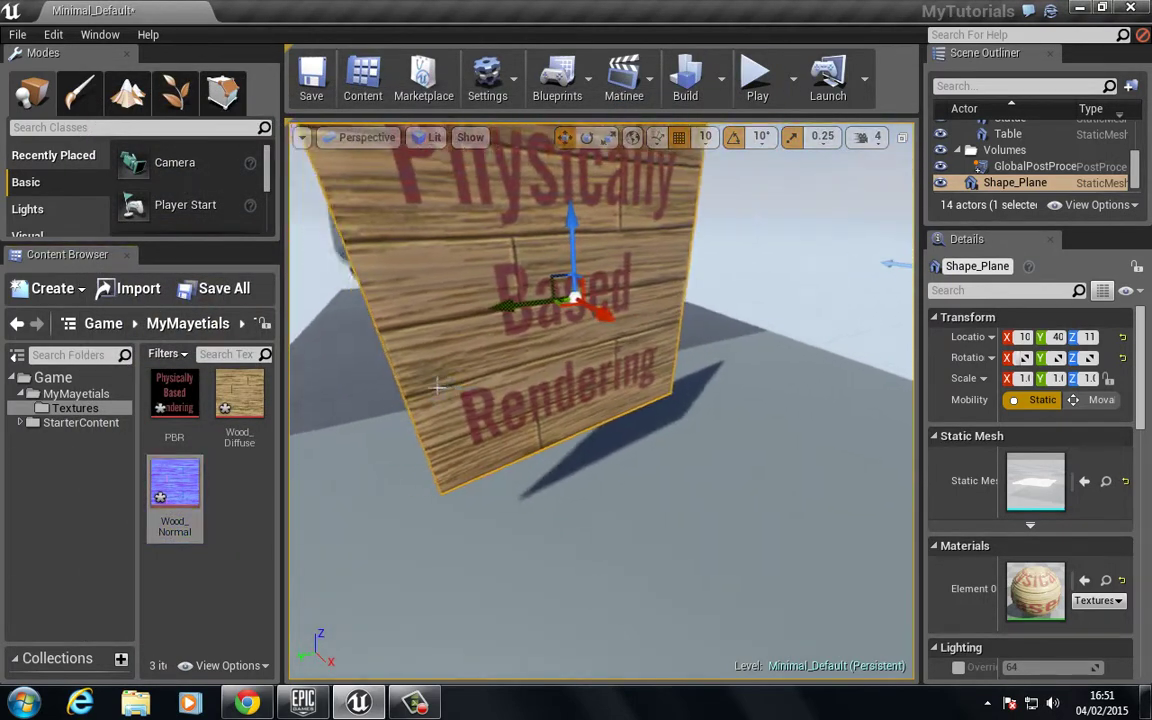
{"action": "left_click", "coordinate": [75, 393]}
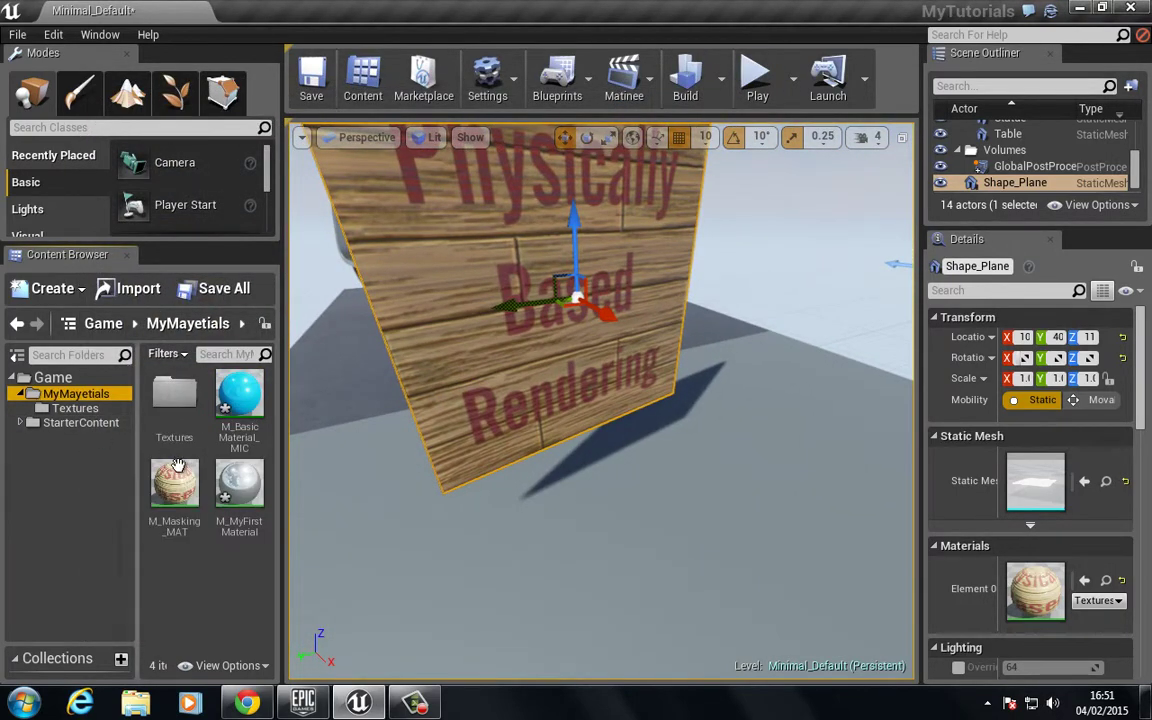
{"action": "left_click", "coordinate": [163, 487]}
{"action": "left_click_drag", "start_coordinate": [163, 487], "coordinate": [1034, 589]}
{"action": "right_click_drag", "start_coordinate": [553, 419], "coordinate": [431, 339]}
{"action": "mouse_move", "coordinate": [537, 408]}
{"action": "left_mouse_down", "text": "alt"}
{"action": "mouse_move", "coordinate": [548, 365]}
{"action": "mouse_move", "coordinate": [548, 388]}
{"action": "left_mouse_up", "text": "alt"}
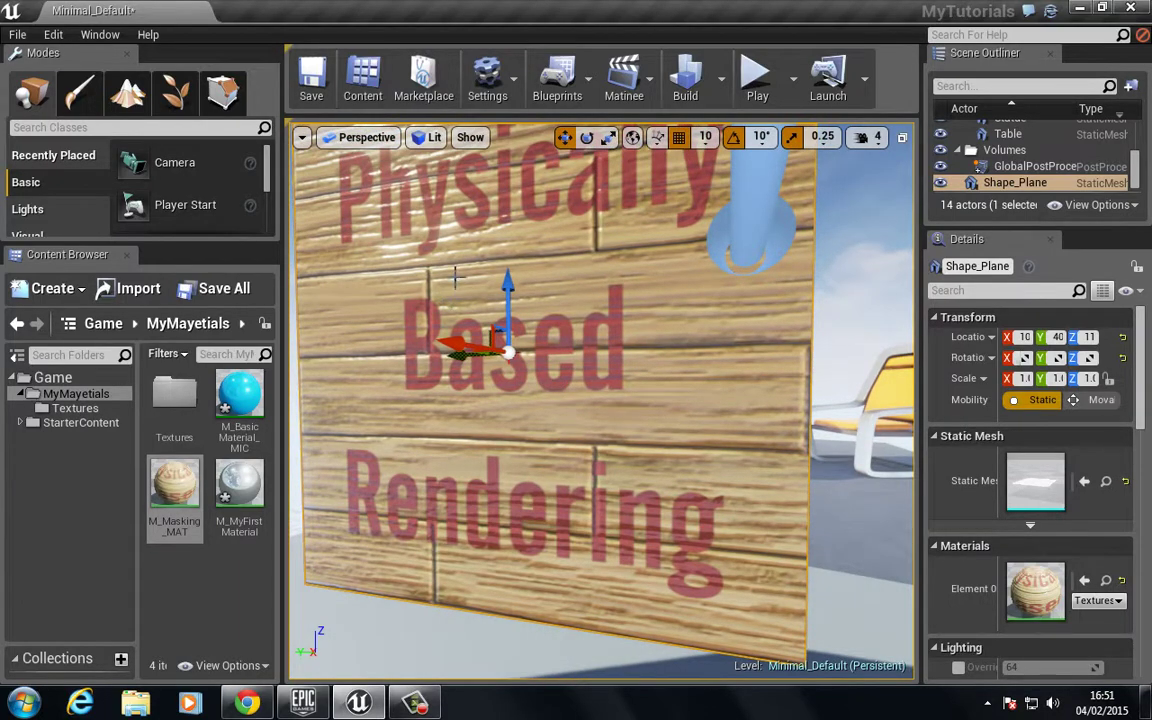
{"action": "left_click_drag", "start_coordinate": [455, 276], "coordinate": [438, 275], "text": "alt"}
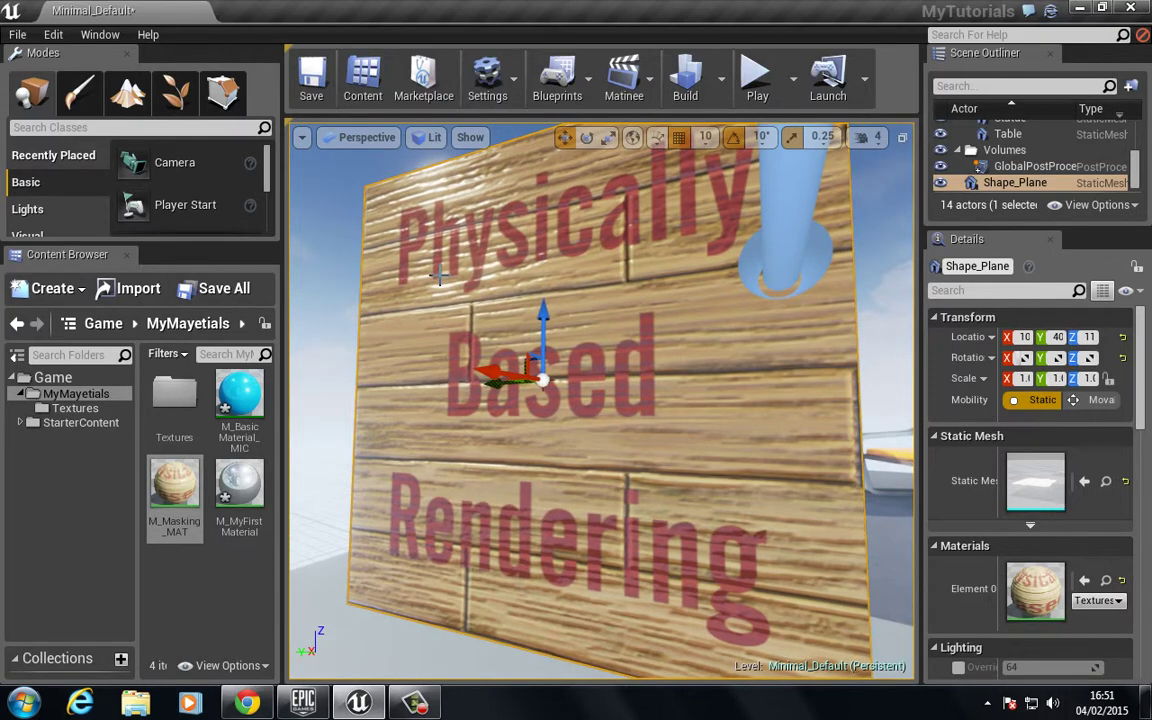